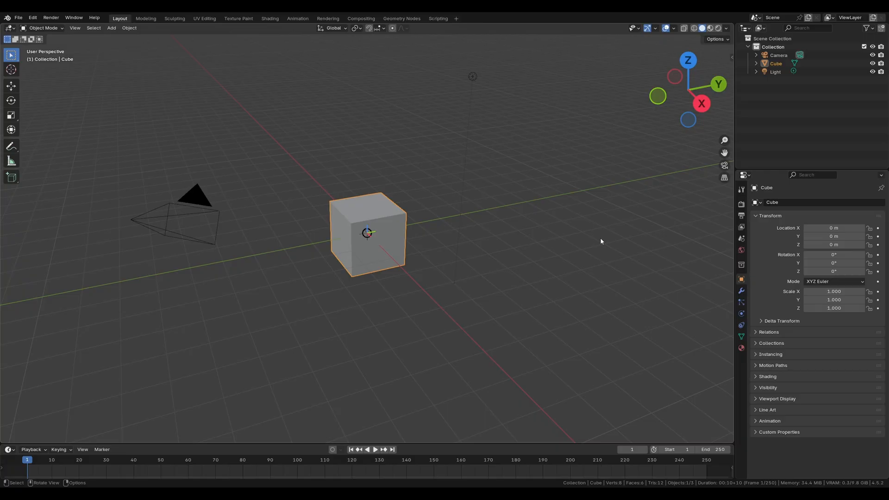
Step: Add the Video Editing workspace to the project
{"action": "left_click", "coordinate": [456, 19]}
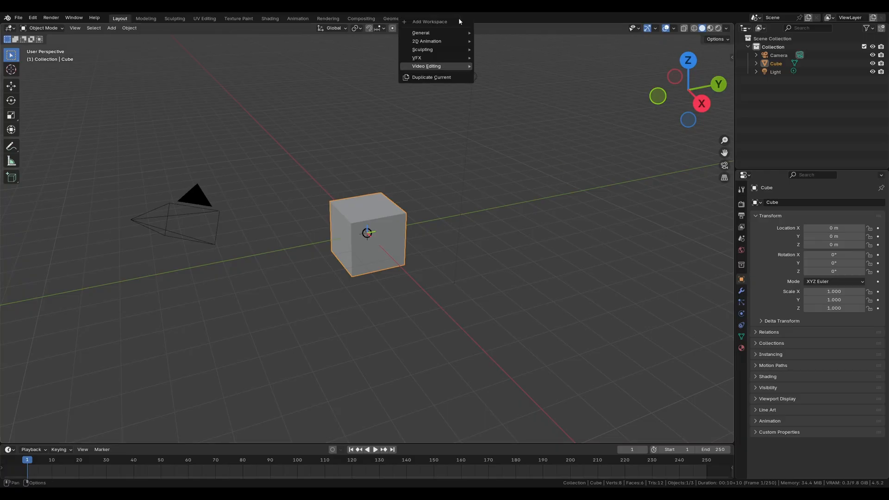
{"action": "mouse_move", "coordinate": [453, 69]}
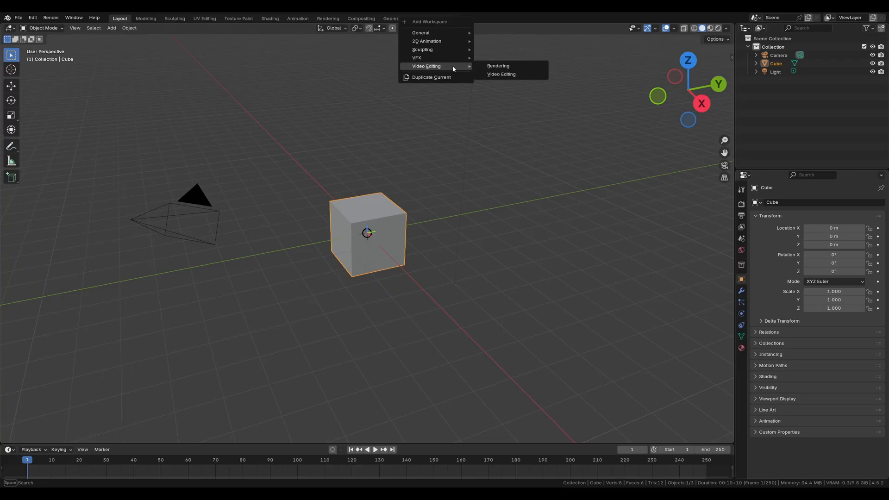
{"action": "left_click", "coordinate": [496, 75]}
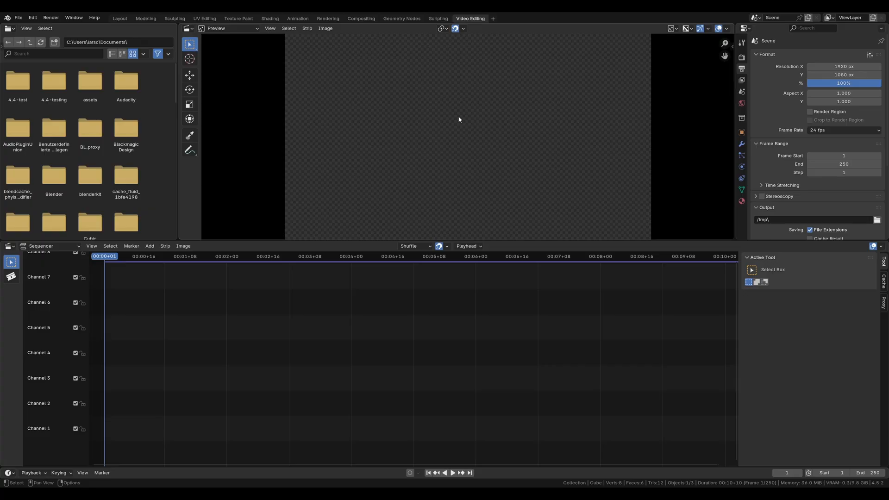
Step: Review the display graphics backend and device options in the System preferences and close the preferences
{"action": "left_click", "coordinate": [33, 18]}
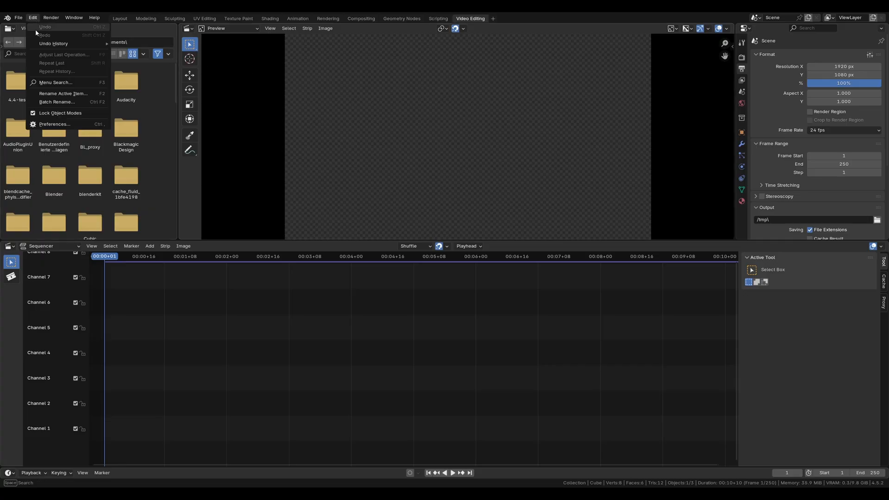
{"action": "left_click", "coordinate": [50, 124]}
{"action": "left_click", "coordinate": [18, 156]}
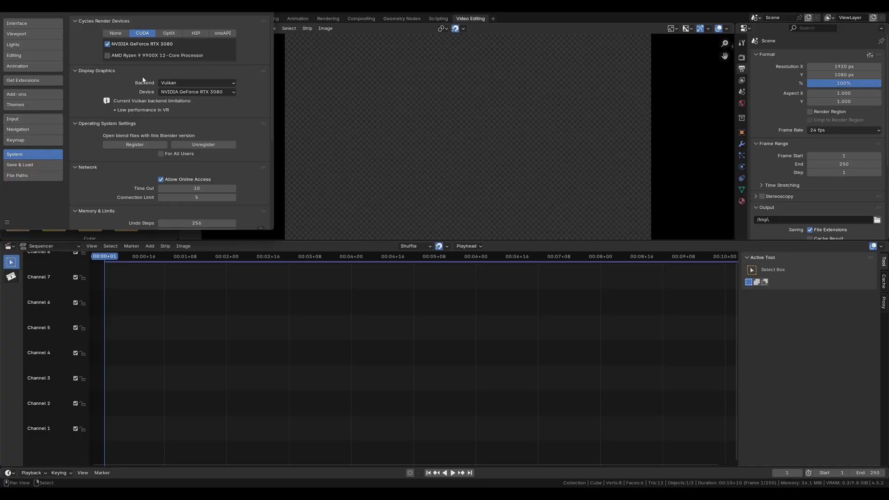
{"action": "left_click", "coordinate": [168, 83]}
{"action": "left_click", "coordinate": [200, 92]}
{"action": "left_click", "coordinate": [266, 13]}
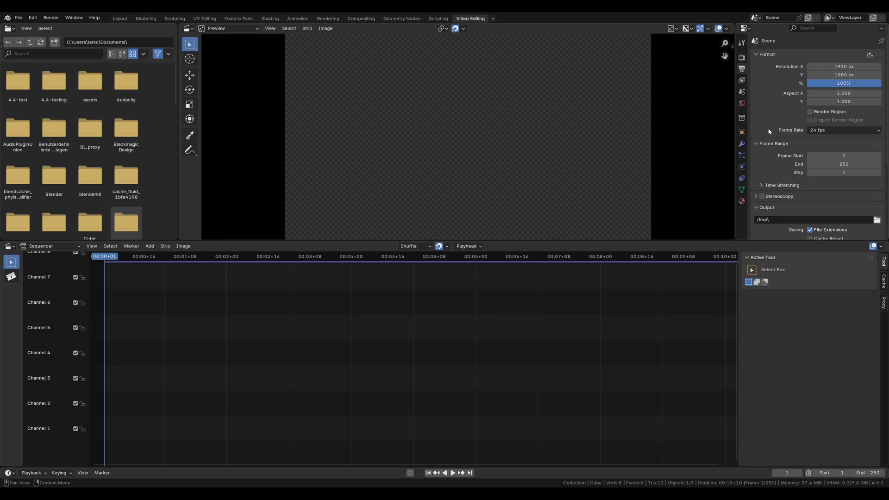
Step: Set the scene's frame rate to 60 fps and the output file format to FFmpeg Video
{"action": "left_click", "coordinate": [835, 130]}
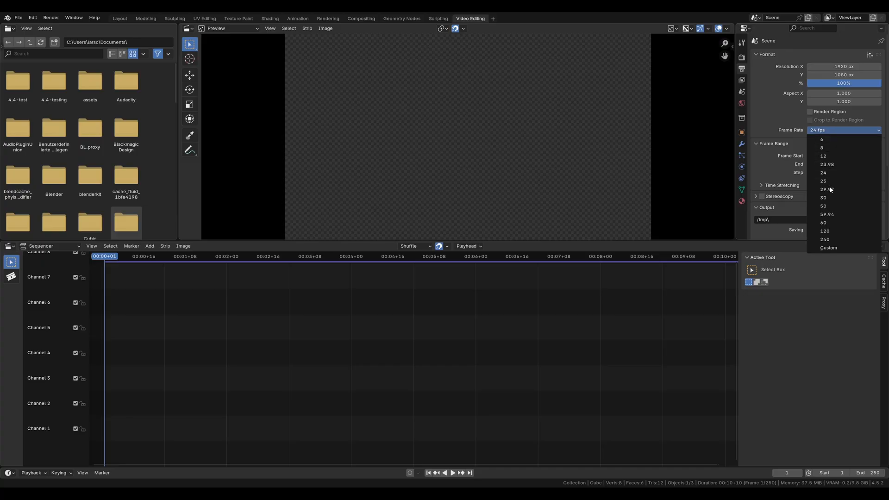
{"action": "left_click", "coordinate": [833, 221]}
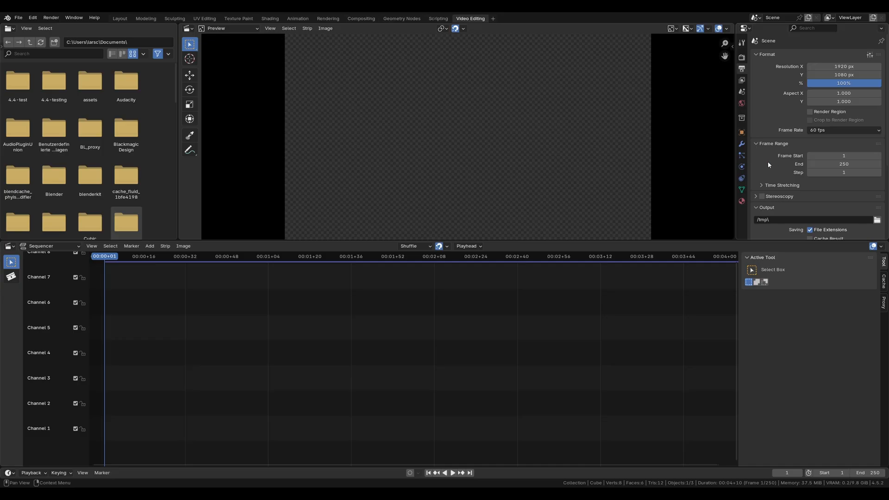
{"action": "scroll", "coordinate": [768, 165], "scroll_direction": "down", "scroll_amount": 6}
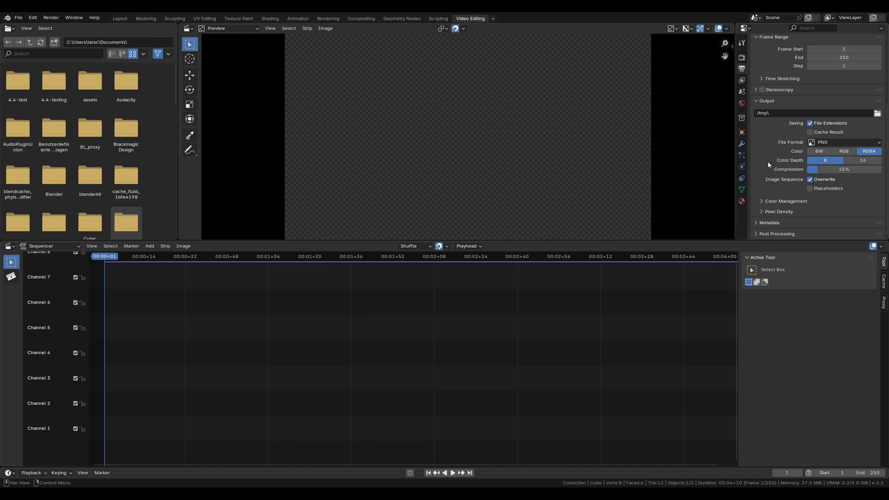
{"action": "left_click", "coordinate": [844, 143]}
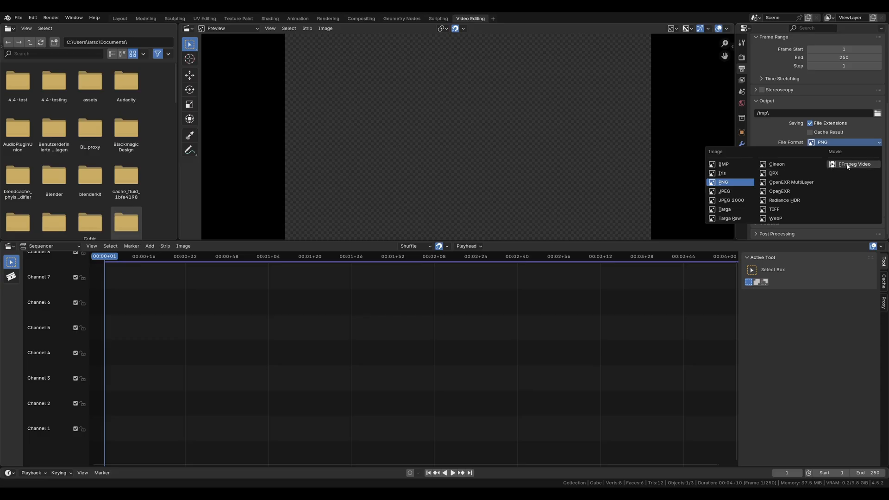
{"action": "left_click", "coordinate": [877, 169]}
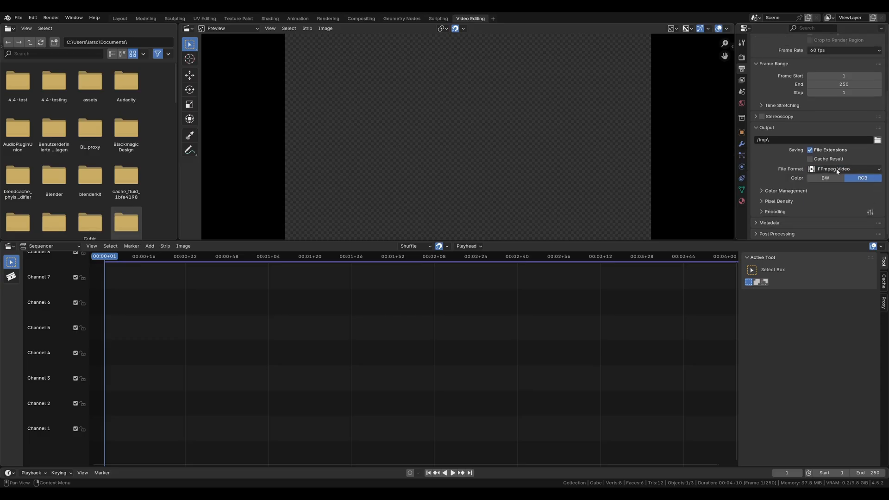
Step: Set the output encoding container to MPEG-4 and keep H.264 as the video codec
{"action": "left_click", "coordinate": [781, 215]}
{"action": "scroll", "coordinate": [773, 206], "scroll_direction": "down", "scroll_amount": 4}
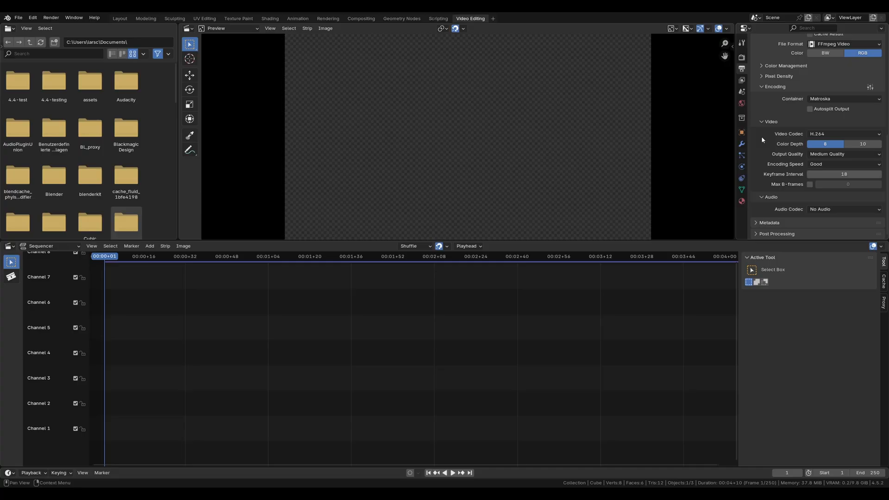
{"action": "left_click", "coordinate": [839, 100]}
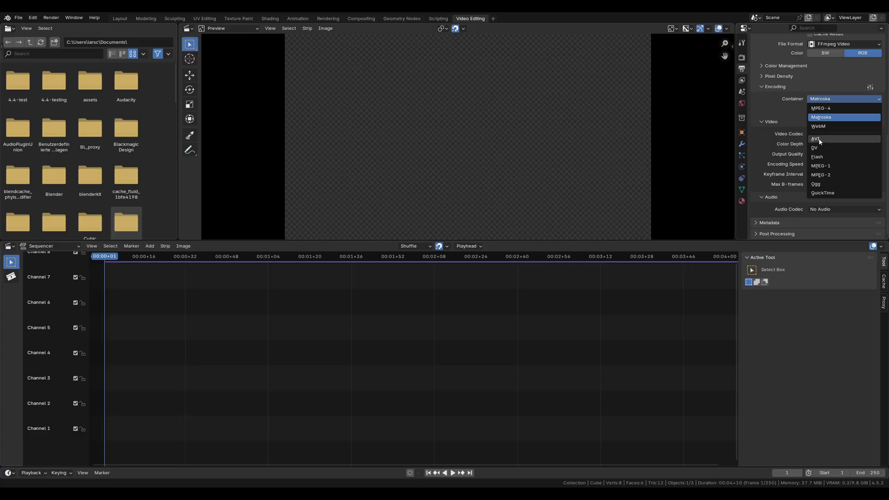
{"action": "left_click", "coordinate": [836, 99]}
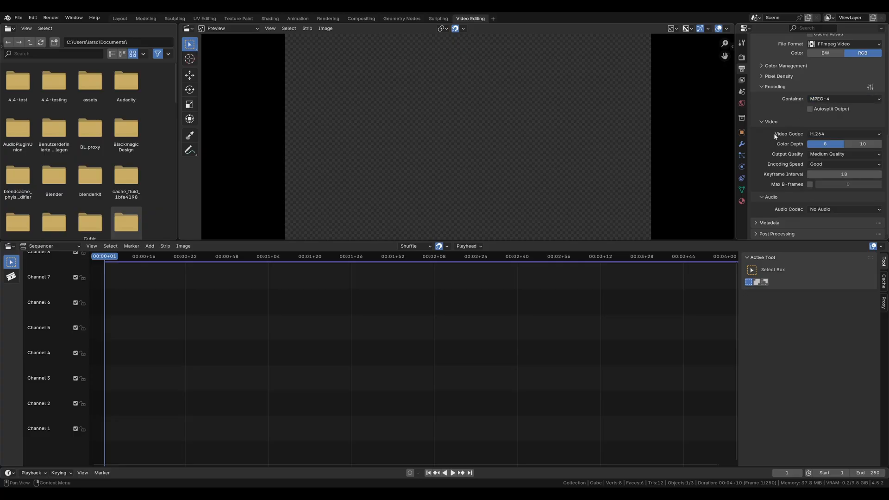
{"action": "left_click", "coordinate": [823, 135]}
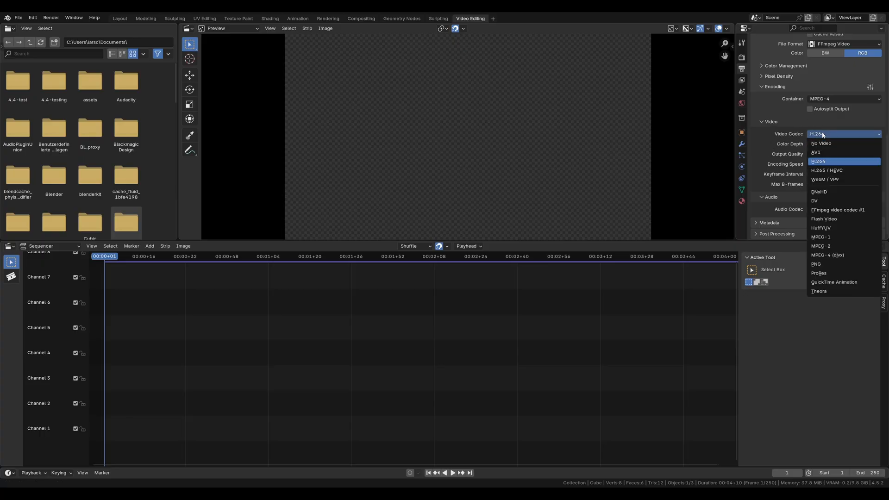
{"action": "left_click", "coordinate": [829, 161]}
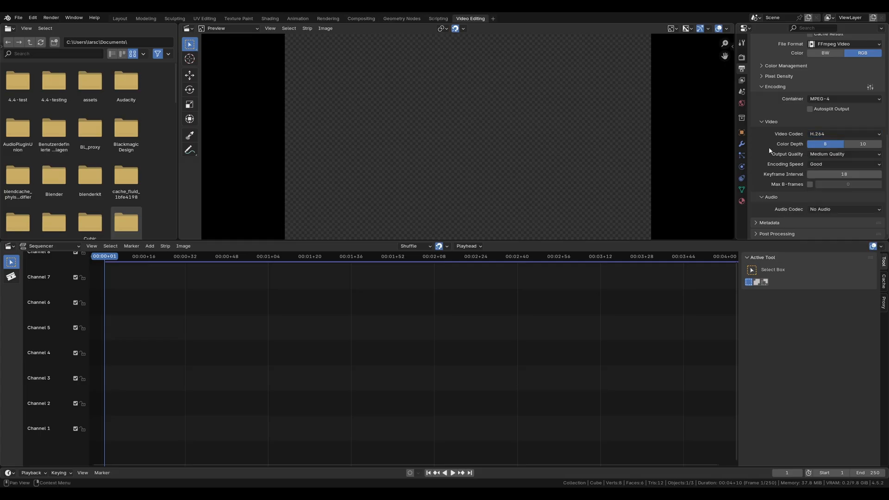
Step: Set the video output quality to Constant Bitrate and the encoding speed to Realtime
{"action": "left_click", "coordinate": [818, 155]}
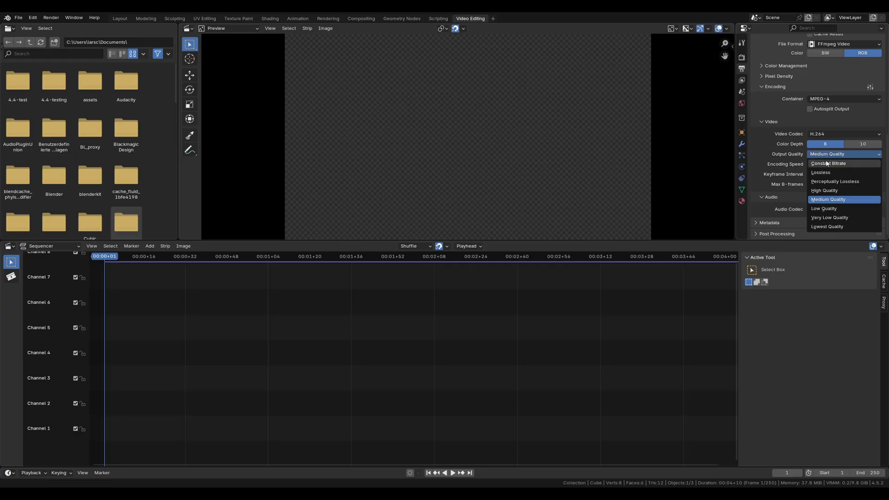
{"action": "left_click", "coordinate": [855, 164]}
{"action": "scroll", "coordinate": [792, 162], "scroll_direction": "down", "scroll_amount": 3}
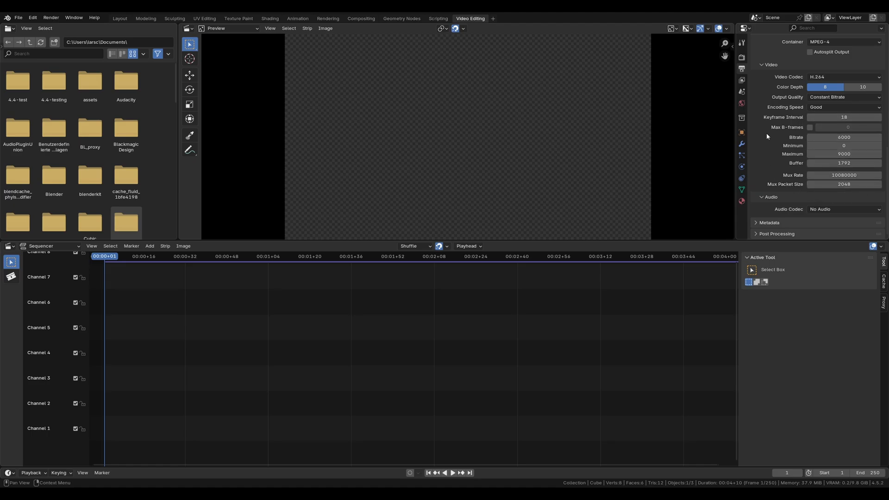
{"action": "left_click", "coordinate": [823, 109]}
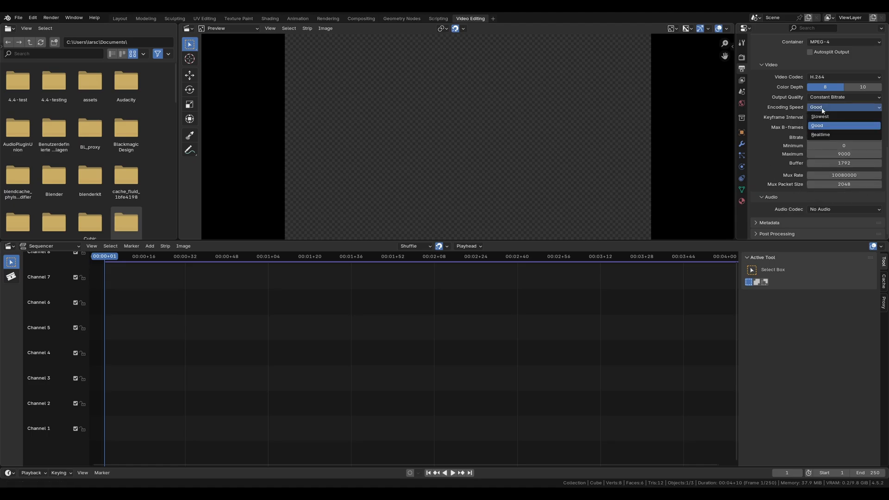
{"action": "left_click", "coordinate": [822, 135]}
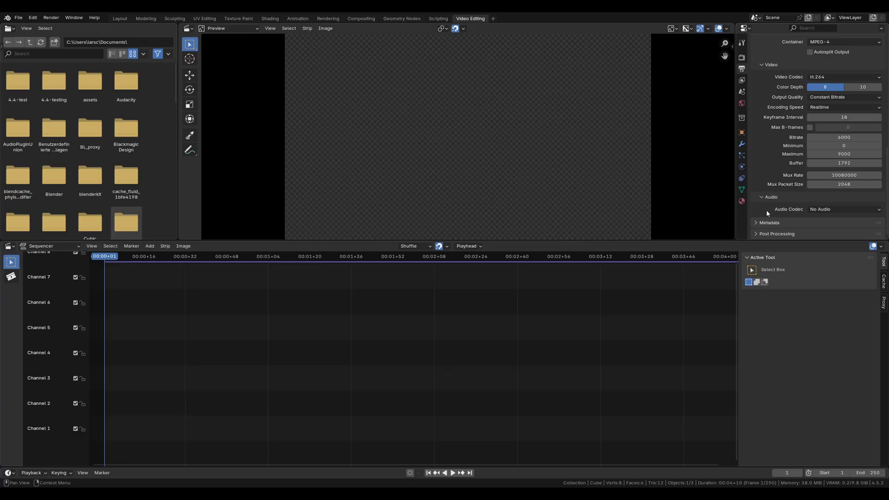
Step: Set the output's audio codec to AAC and expand the post-processing settings
{"action": "left_click", "coordinate": [826, 209]}
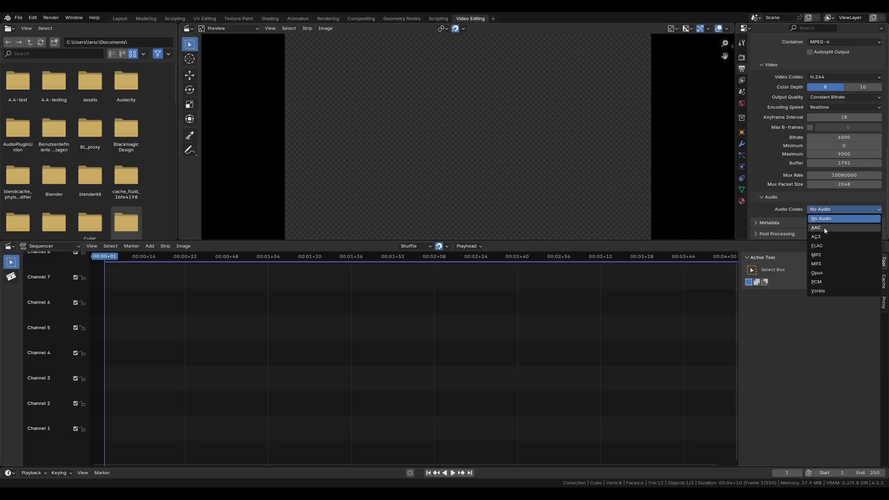
{"action": "left_click", "coordinate": [824, 227]}
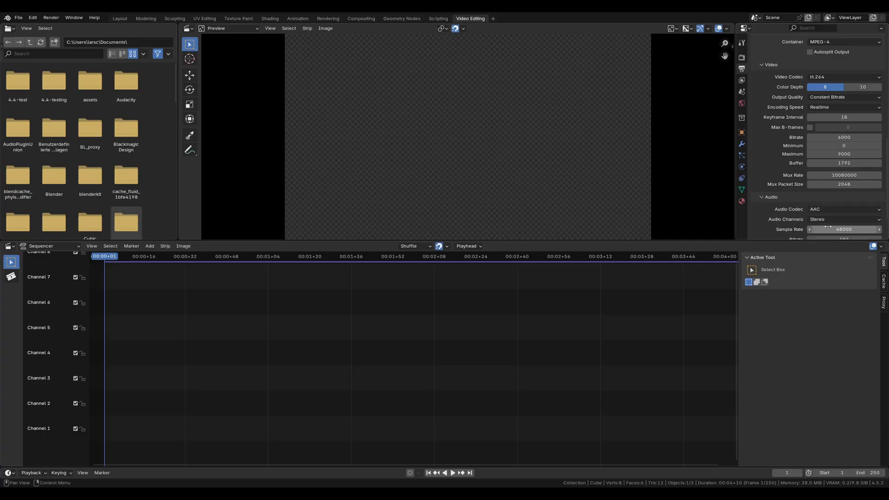
{"action": "scroll", "coordinate": [775, 215], "scroll_direction": "down", "scroll_amount": 3}
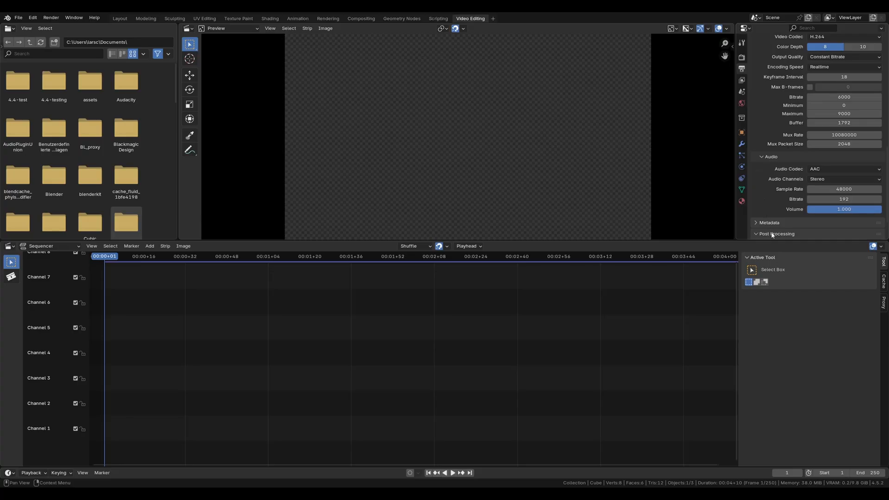
{"action": "scroll", "coordinate": [772, 234], "scroll_direction": "down", "scroll_amount": 2}
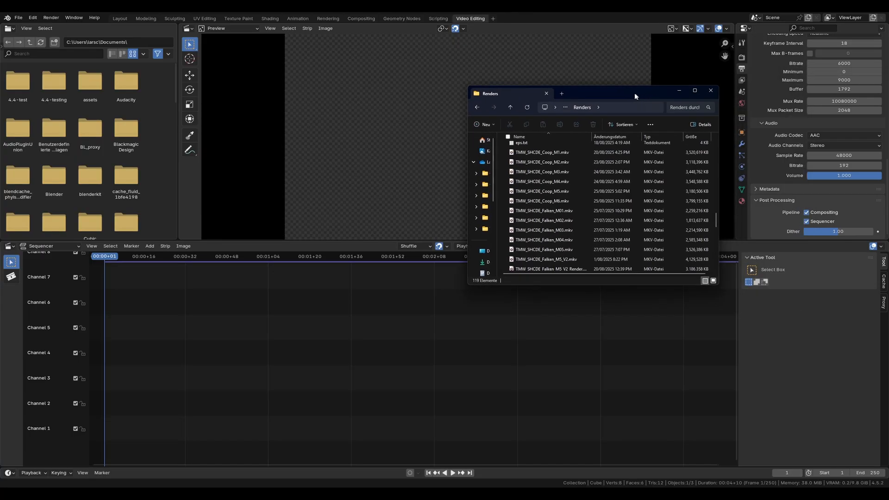
Step: Add TMW_SHCDE_Coop_M1.mkv from the Renders folder in the file manager to the sequencer as video and audio strips
{"action": "left_click_drag", "start_coordinate": [635, 93], "coordinate": [577, 77]}
{"action": "left_click", "coordinate": [477, 136]}
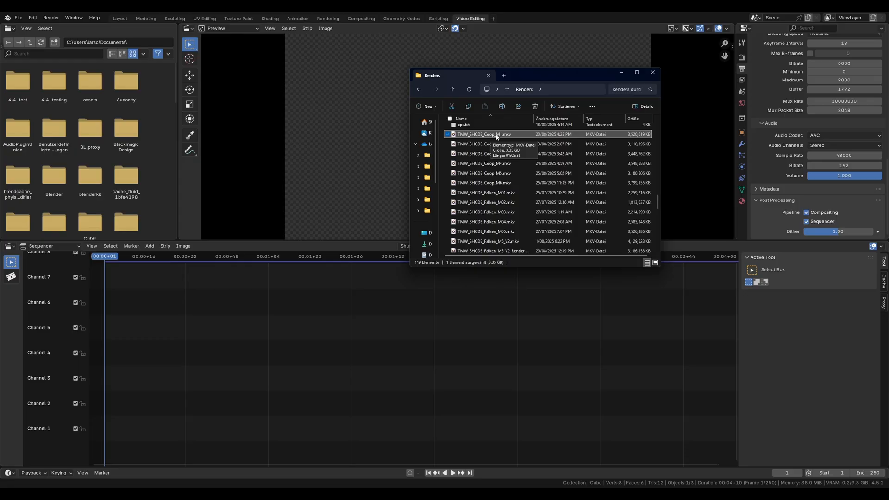
{"action": "left_click_drag", "start_coordinate": [497, 137], "coordinate": [132, 412]}
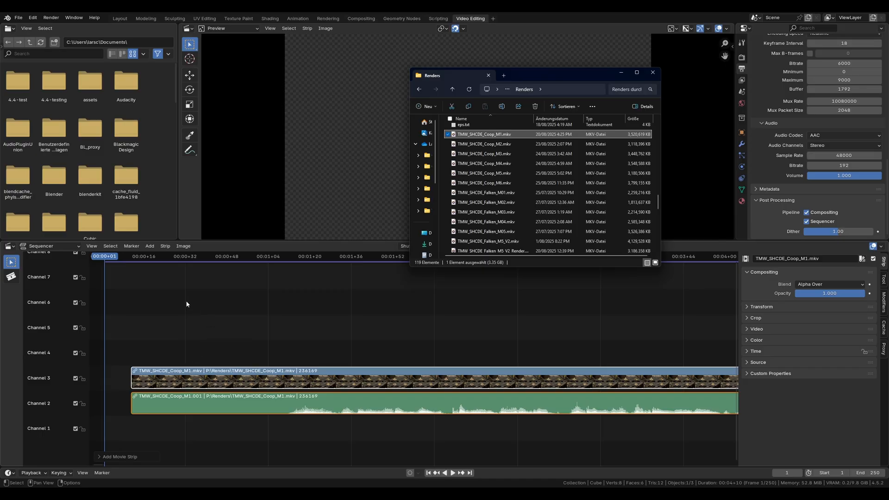
Step: Return to Blender and move both strips to start at frame 1, with video on channel 2 and audio on channel 1
{"action": "left_click", "coordinate": [214, 248]}
{"action": "left_click", "coordinate": [166, 246]}
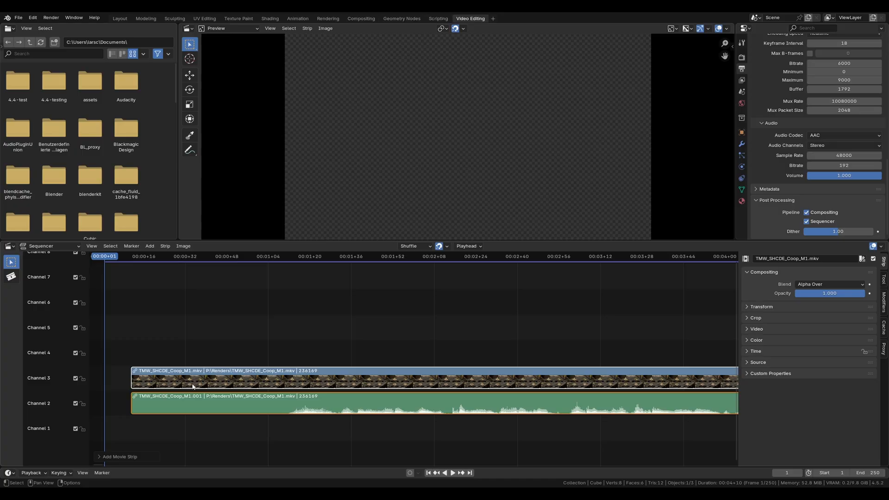
{"action": "left_click_drag", "start_coordinate": [172, 381], "coordinate": [144, 413]}
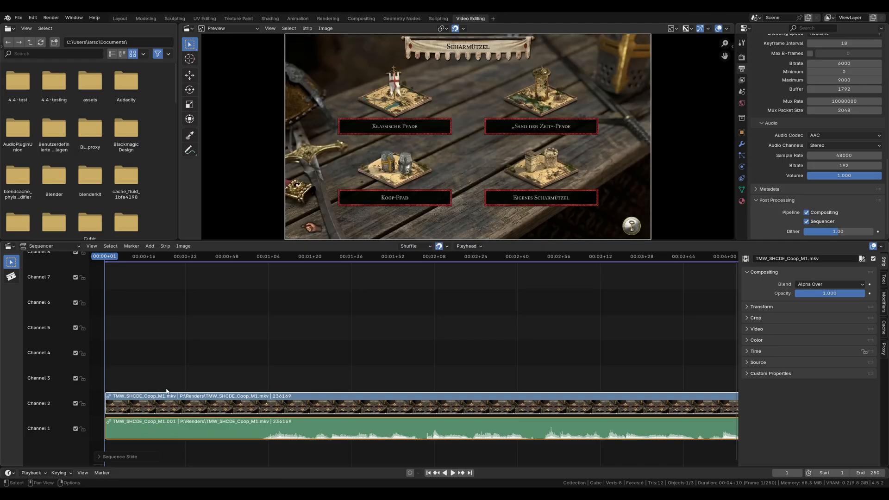
Step: Rename channel 2 as "#2 Video" and channel 1 as "#1 Audio"
{"action": "double_click", "coordinate": [46, 404]}
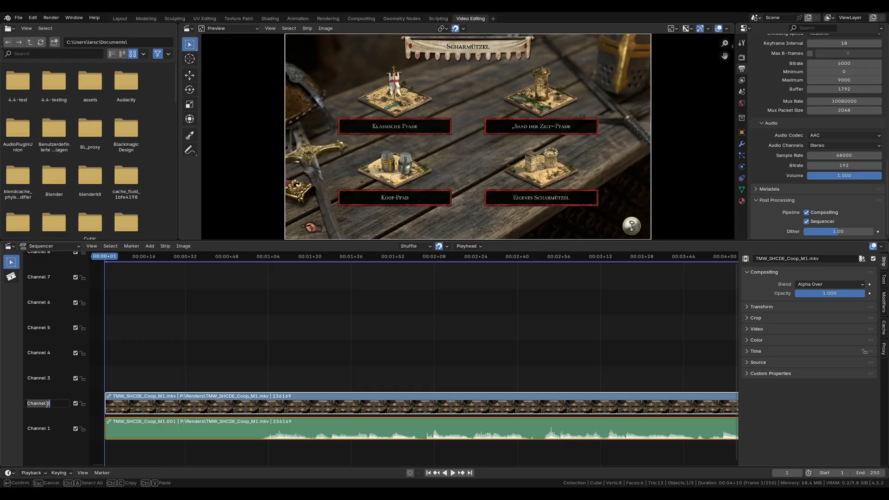
{"action": "type", "text": "#2 Video"}
{"action": "key", "text": "Return"}
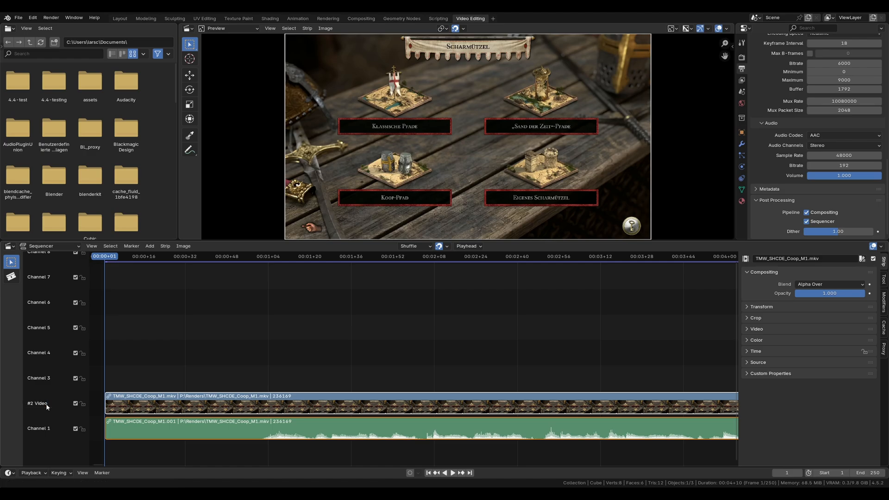
{"action": "double_click", "coordinate": [45, 430]}
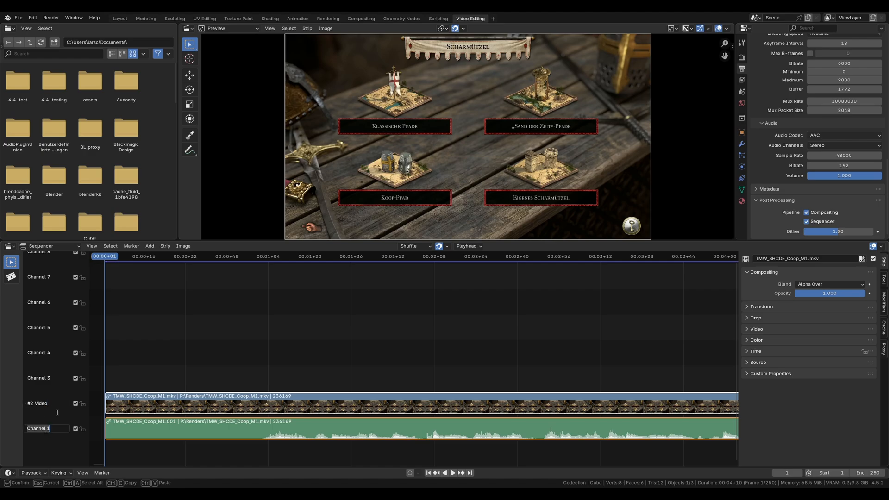
{"action": "type", "text": "#1 Audio"}
{"action": "key", "text": "Return"}
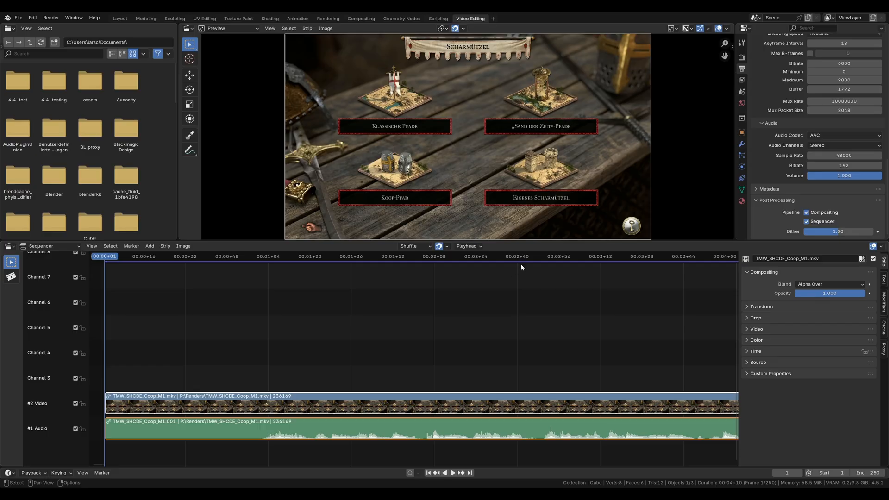
Step: Play the imported footage in the sequencer from frame 1 and stop the playback
{"action": "scroll", "coordinate": [790, 143], "scroll_direction": "up", "scroll_amount": 8}
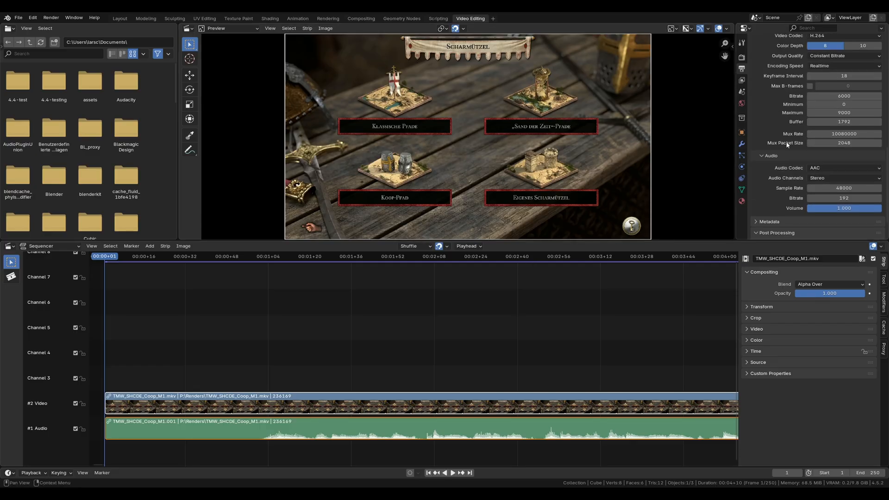
{"action": "scroll", "coordinate": [786, 145], "scroll_direction": "up", "scroll_amount": 8}
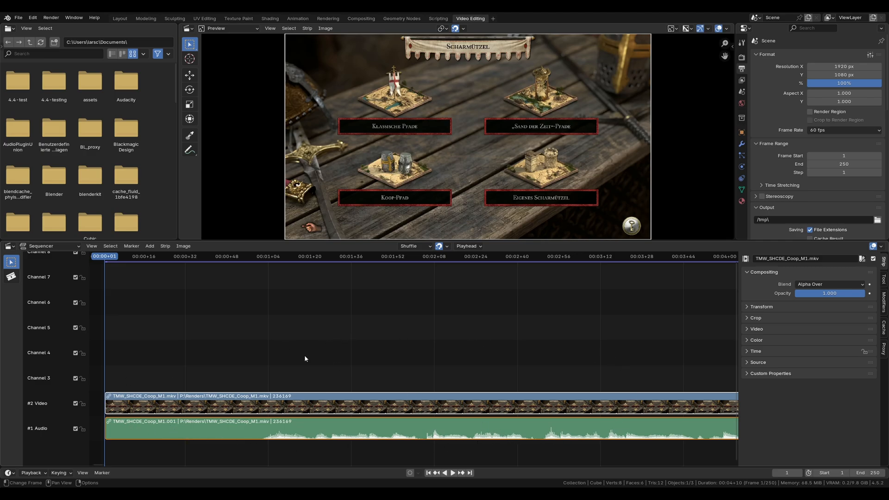
{"action": "scroll", "coordinate": [305, 359], "scroll_direction": "down", "scroll_amount": 6}
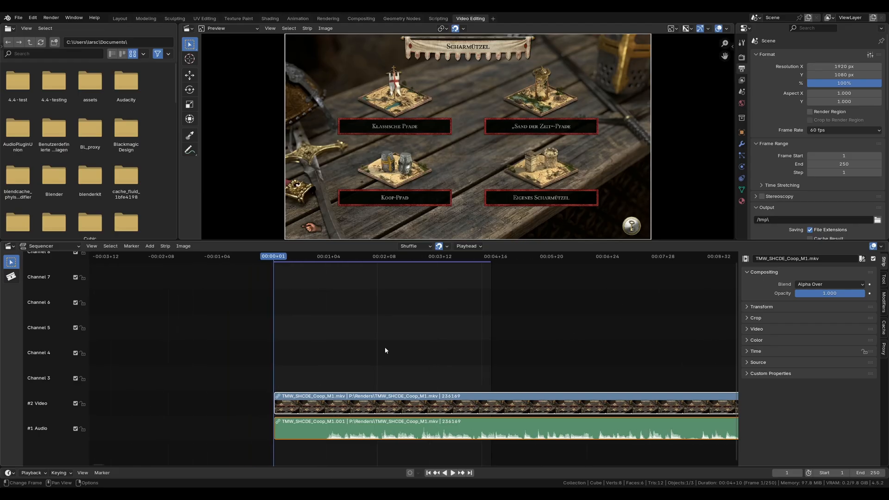
{"action": "scroll", "coordinate": [386, 351], "scroll_direction": "down", "scroll_amount": 8}
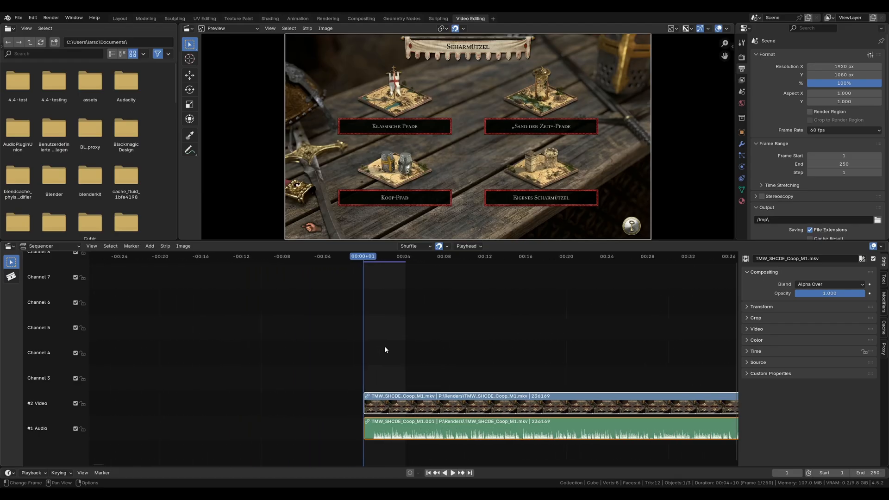
{"action": "scroll", "coordinate": [383, 352], "scroll_direction": "up", "scroll_amount": 5}
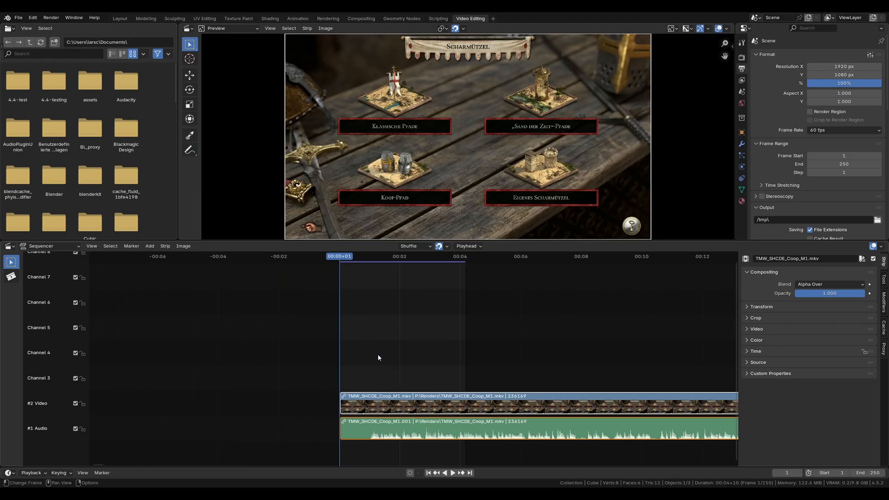
{"action": "scroll", "coordinate": [378, 358], "scroll_direction": "up", "scroll_amount": 3}
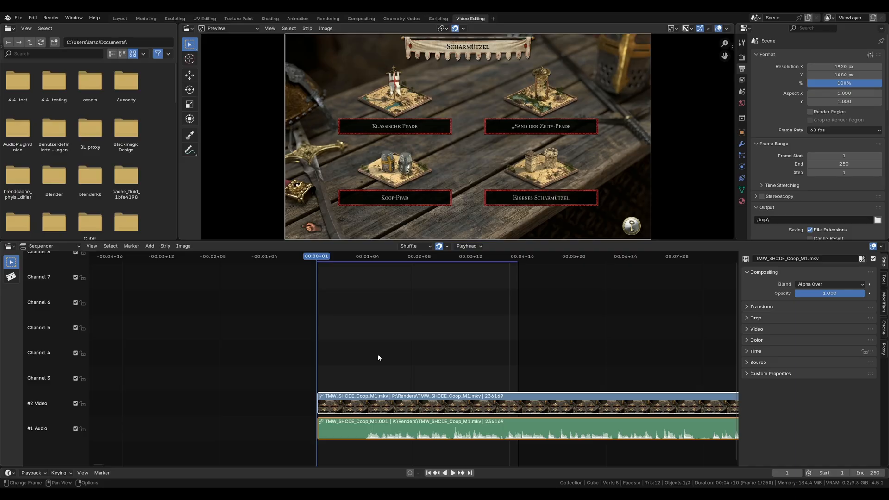
{"action": "left_click", "coordinate": [456, 473]}
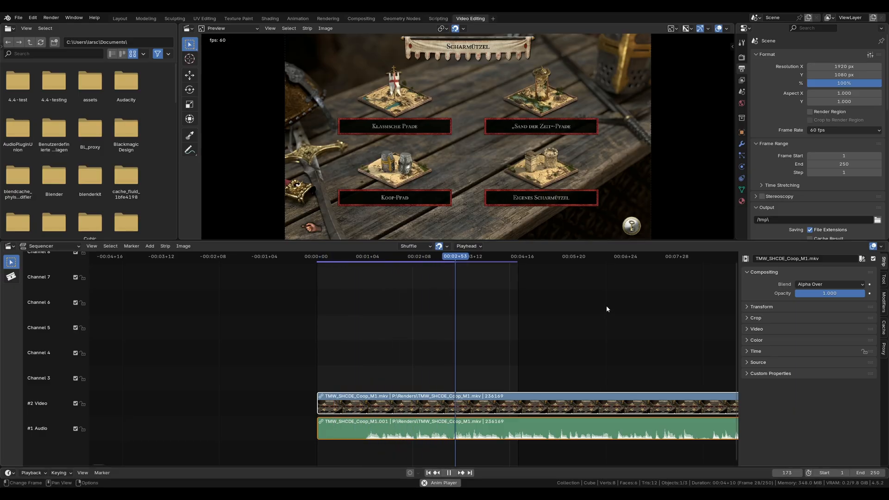
{"action": "left_click", "coordinate": [449, 474]}
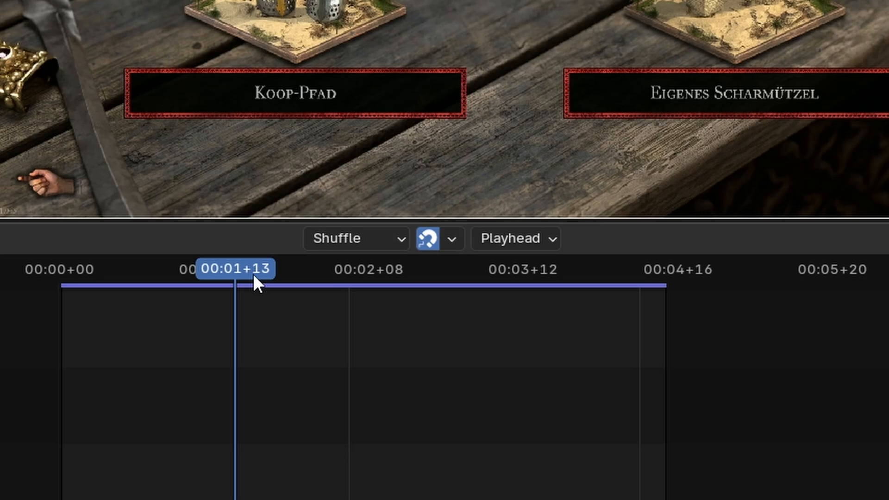
Step: Scrub the playhead from frame 1 through frames 59, 60, 119 and 120 to examine how the timeline counts seconds and frames
{"action": "left_click_drag", "start_coordinate": [252, 274], "coordinate": [61, 298]}
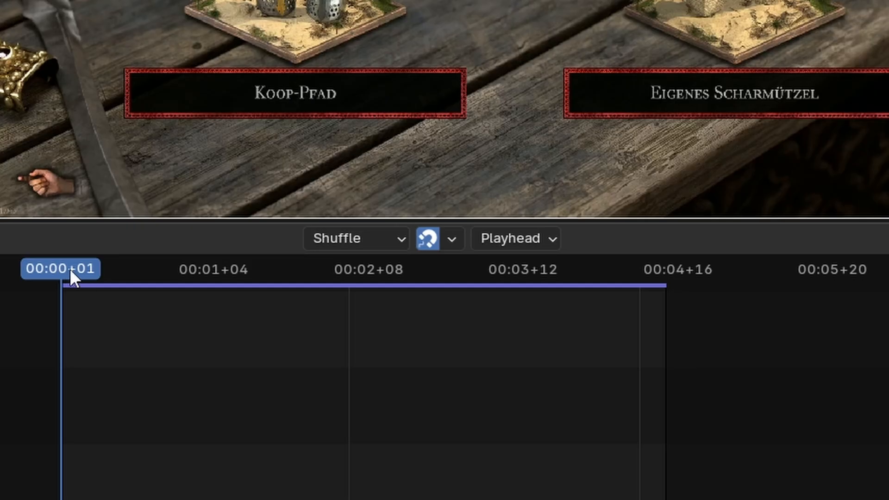
{"action": "left_click_drag", "start_coordinate": [69, 268], "coordinate": [216, 271]}
{"action": "scroll", "coordinate": [199, 271], "scroll_direction": "up", "scroll_amount": 8}
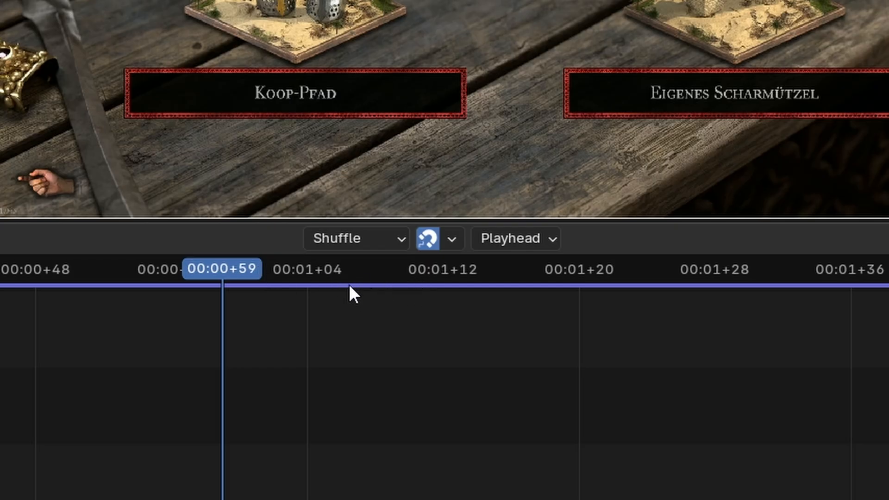
{"action": "left_click", "coordinate": [236, 271]}
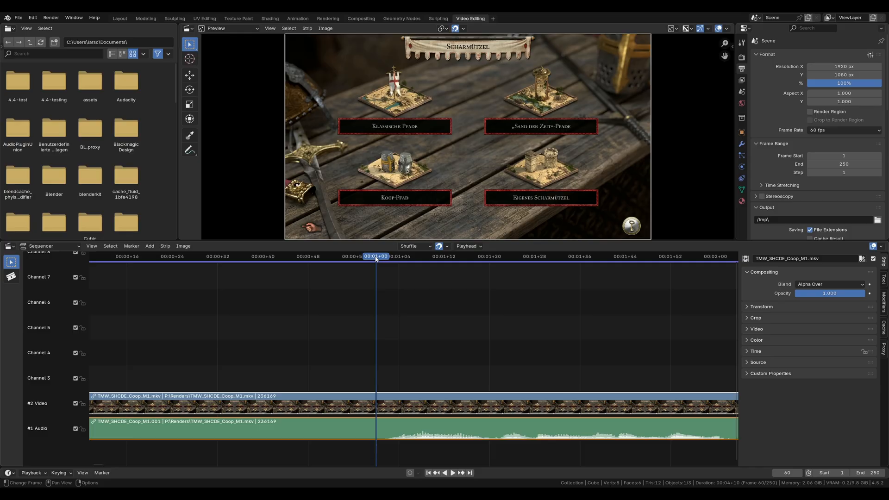
{"action": "left_click_drag", "start_coordinate": [375, 259], "coordinate": [706, 287]}
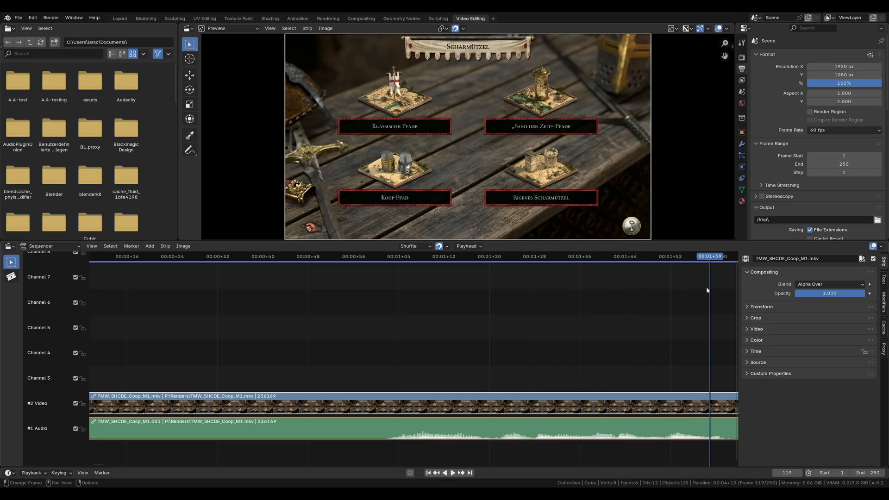
{"action": "middle_click_drag", "start_coordinate": [706, 287], "coordinate": [501, 276]}
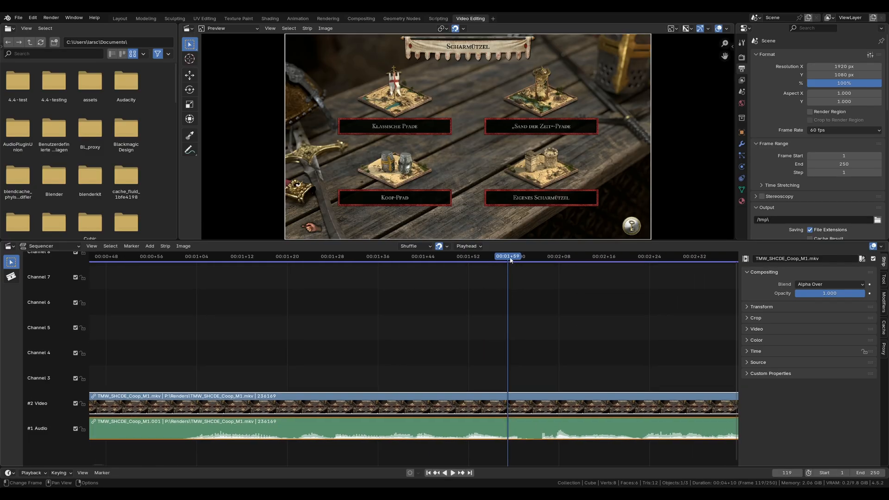
{"action": "left_click", "coordinate": [512, 259]}
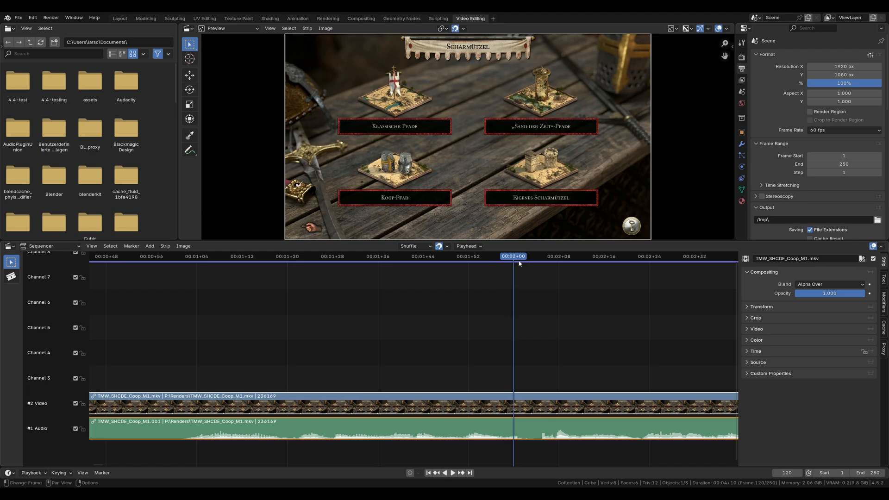
{"action": "mouse_move", "coordinate": [512, 260]}
{"action": "left_mouse_down"}
{"action": "mouse_move", "coordinate": [679, 263]}
{"action": "mouse_move", "coordinate": [507, 265]}
{"action": "mouse_move", "coordinate": [513, 261]}
{"action": "left_mouse_up"}
{"action": "scroll", "coordinate": [498, 317], "scroll_direction": "down", "scroll_amount": 6}
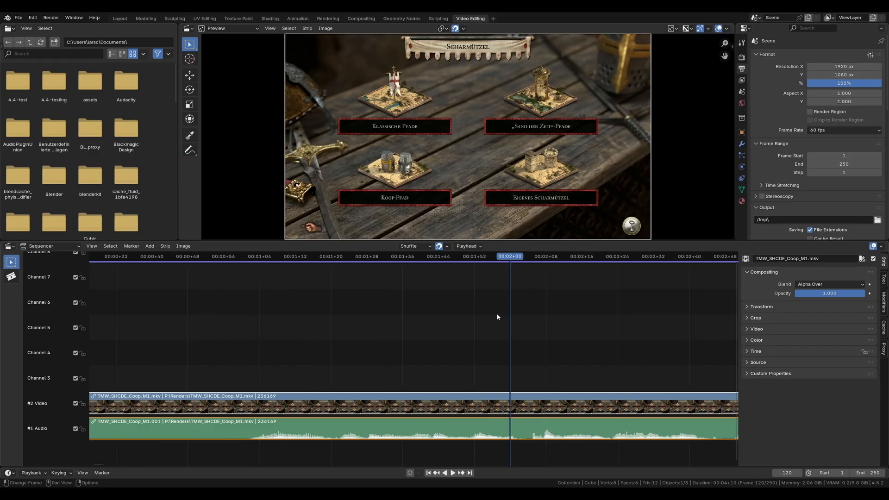
{"action": "scroll", "coordinate": [498, 317], "scroll_direction": "down", "scroll_amount": 2}
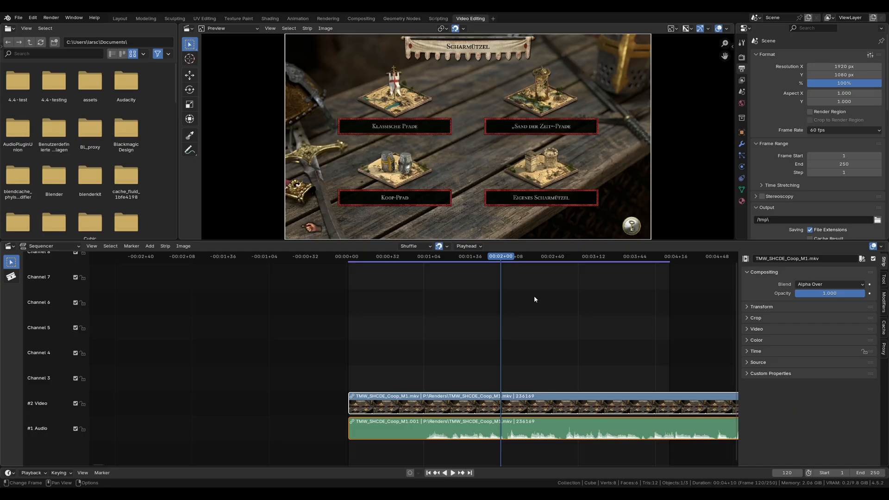
Step: Set the frame rate to 30 fps, play the sequence from frame 0 and stop it
{"action": "left_click", "coordinate": [838, 131]}
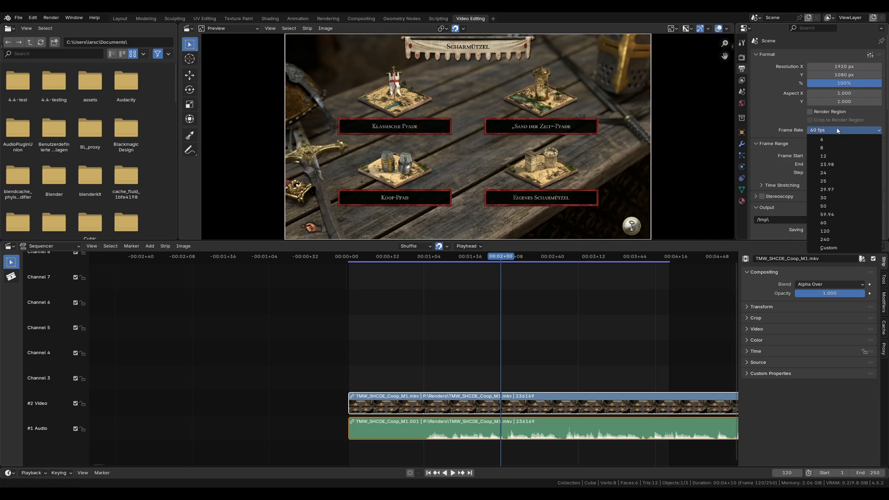
{"action": "left_click", "coordinate": [829, 197]}
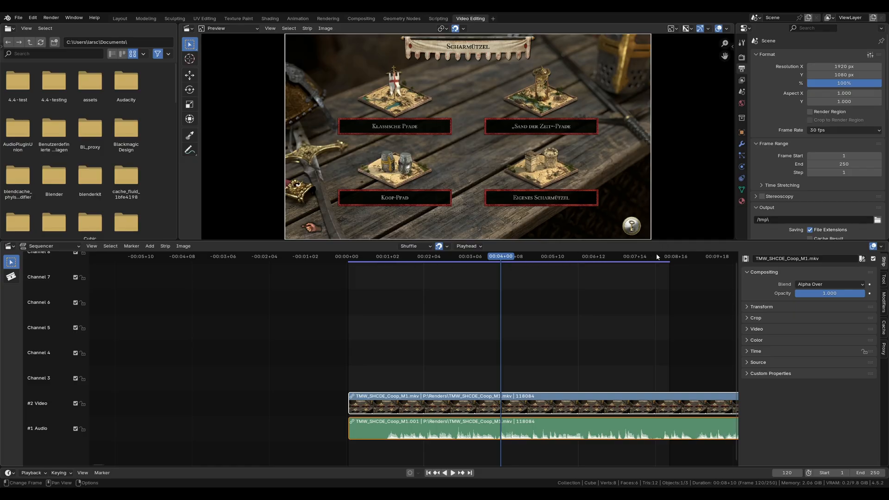
{"action": "left_click_drag", "start_coordinate": [666, 258], "coordinate": [337, 286]}
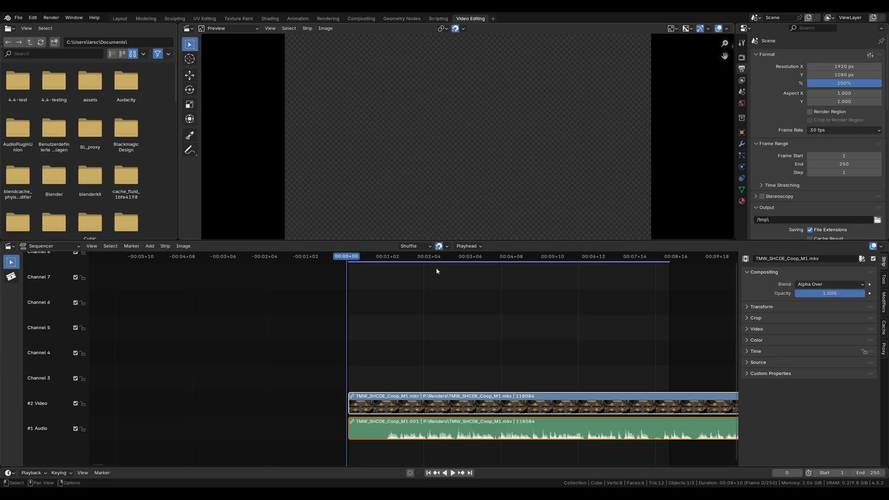
{"action": "left_click", "coordinate": [453, 473]}
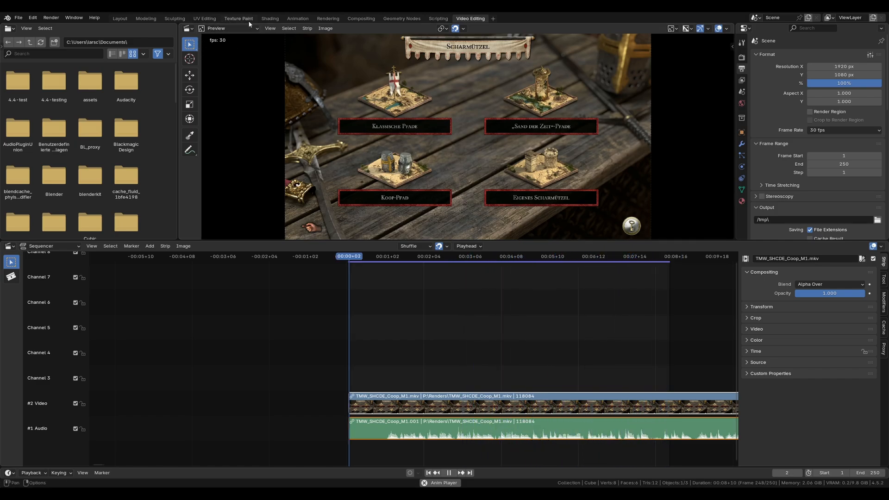
{"action": "left_click", "coordinate": [451, 473]}
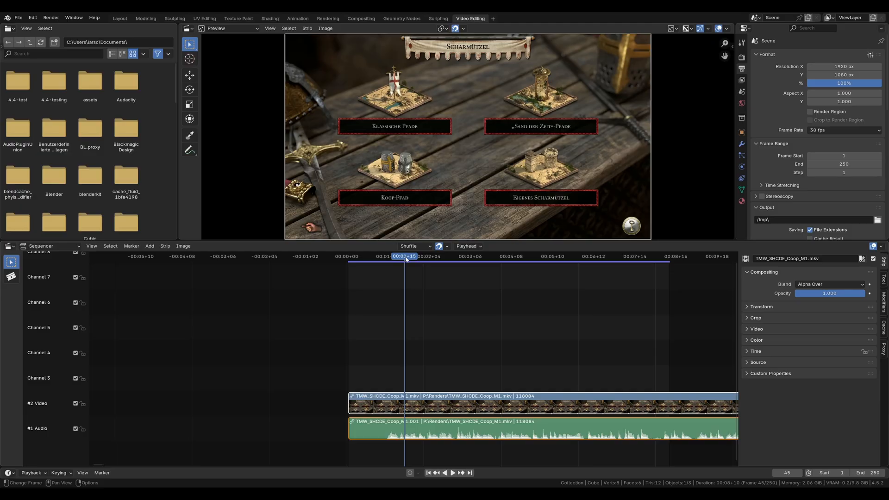
Step: Move the playhead to frame 250 and set the frame rate back to 60 fps
{"action": "left_click_drag", "start_coordinate": [402, 259], "coordinate": [670, 277]}
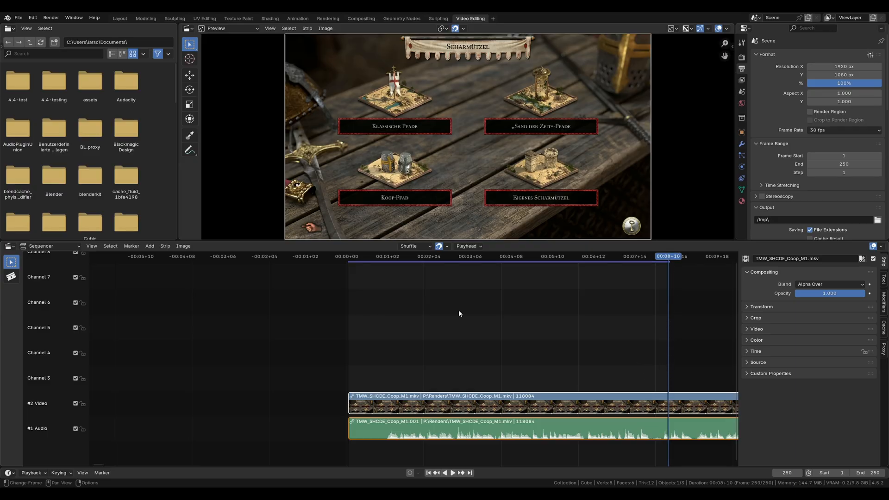
{"action": "left_click", "coordinate": [843, 130]}
{"action": "left_click", "coordinate": [824, 223]}
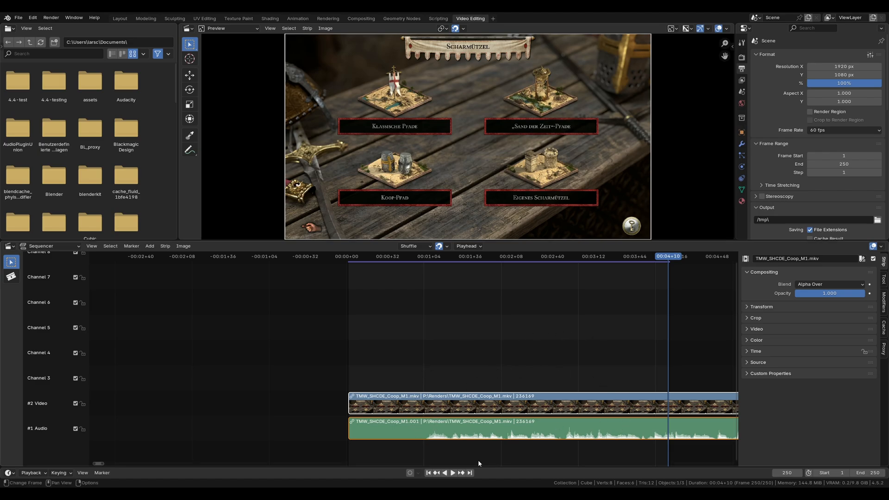
Step: Select the audio and video strips alternately to compare their properties, ending with the audio strip active
{"action": "left_click", "coordinate": [545, 432]}
{"action": "left_click", "coordinate": [532, 401]}
{"action": "left_click", "coordinate": [532, 427]}
{"action": "left_click", "coordinate": [529, 403]}
{"action": "left_click", "coordinate": [409, 436]}
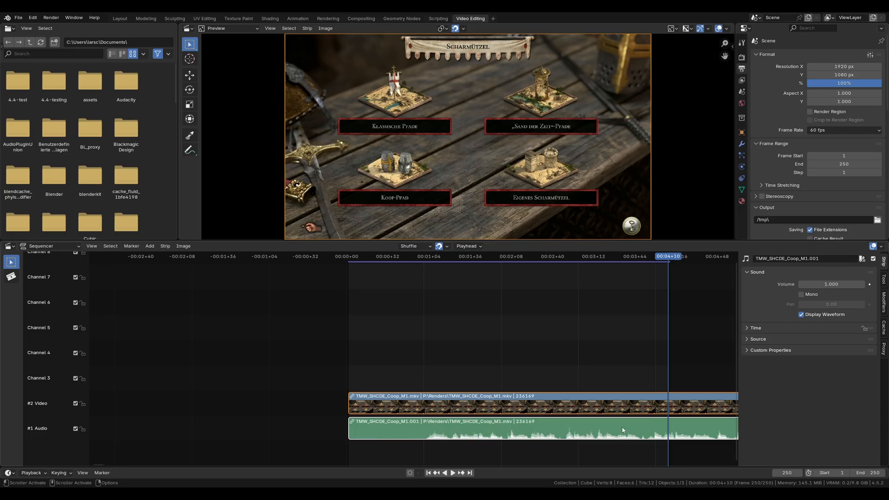
Step: Set the audio strip's volume to 2.0 and raise it further to 3.8
{"action": "left_click", "coordinate": [838, 283]}
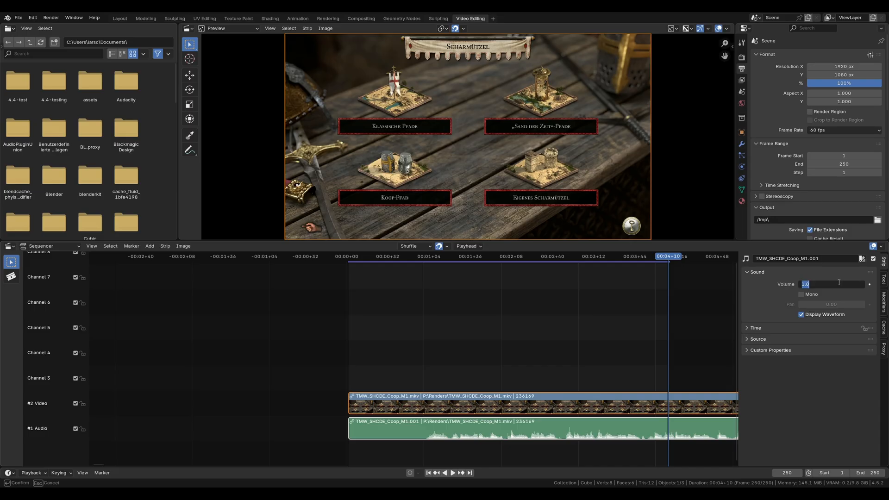
{"action": "type", "text": "2.0"}
{"action": "key", "text": "Return"}
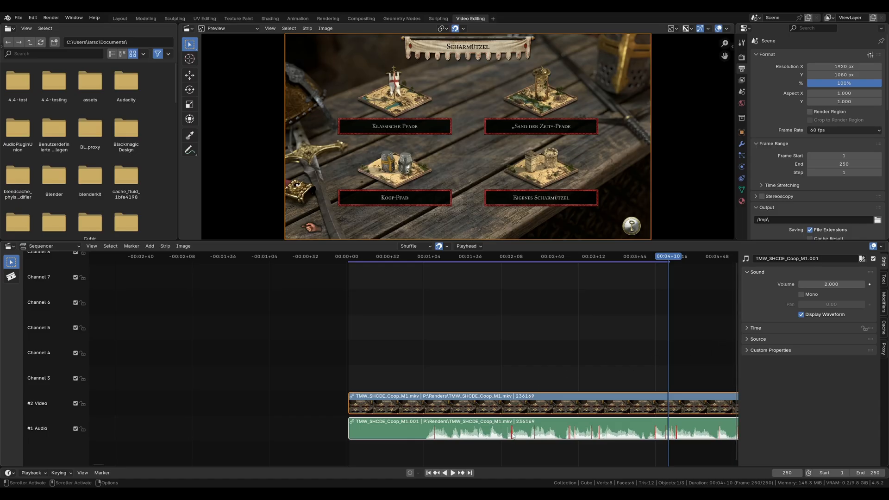
{"action": "left_click", "coordinate": [843, 285]}
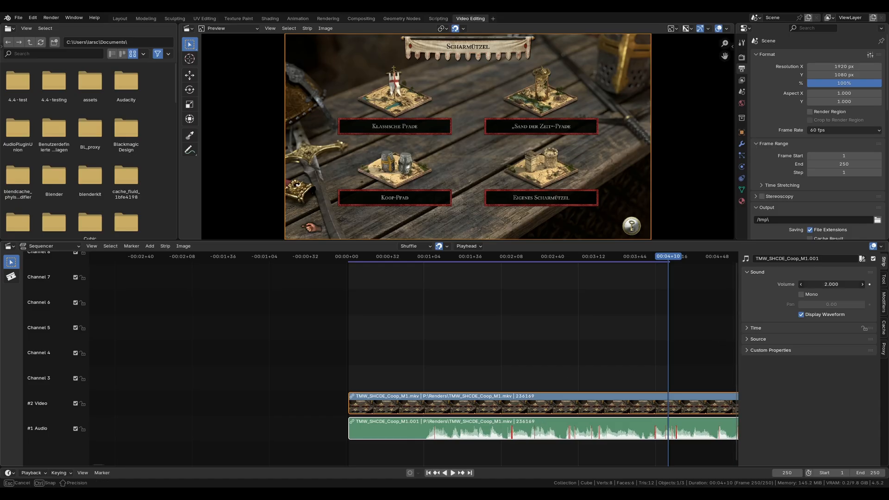
{"action": "mouse_move", "coordinate": [844, 285]}
{"action": "left_mouse_down"}
{"action": "mouse_move", "coordinate": [876, 284]}
{"action": "mouse_move", "coordinate": [840, 284]}
{"action": "left_mouse_up"}
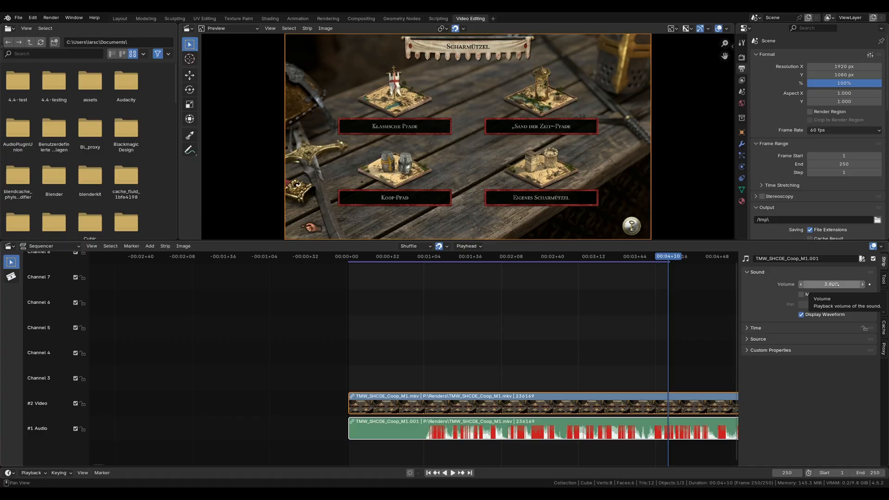
Step: Reset the audio strip's volume to 1.0 and toggle its Mono option on and off again
{"action": "left_click", "coordinate": [836, 284]}
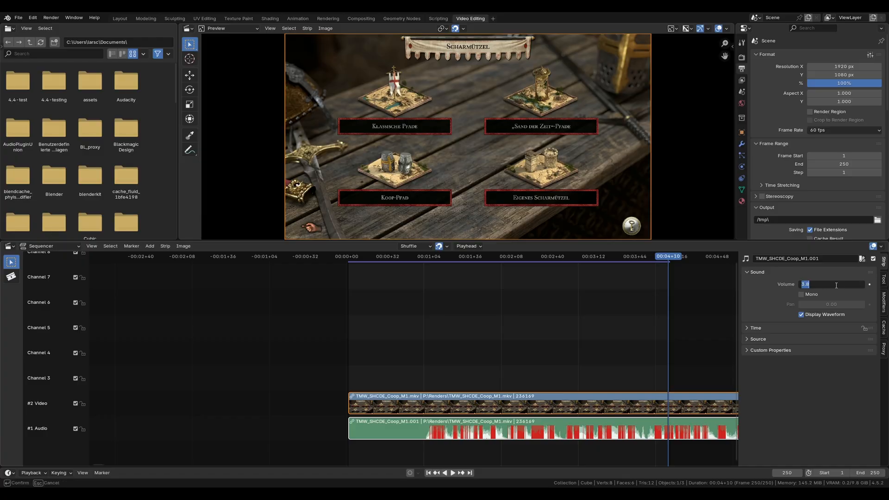
{"action": "type", "text": "1.0"}
{"action": "key", "text": "Return"}
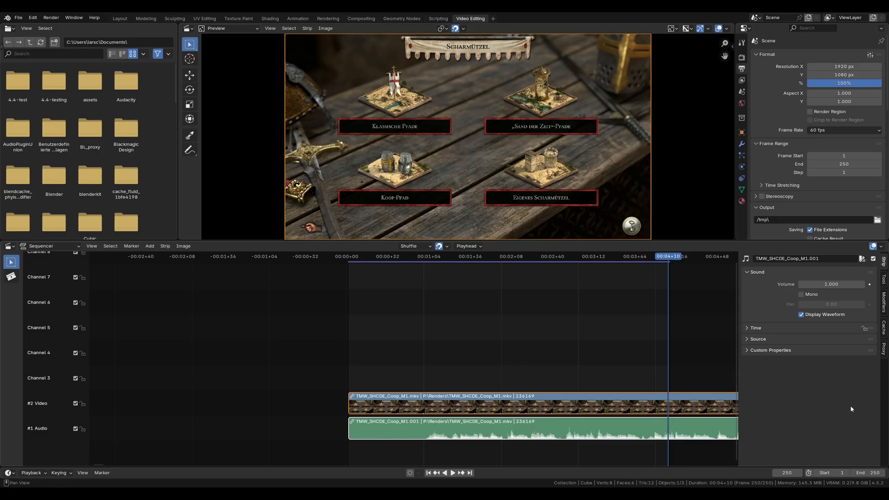
{"action": "left_click", "coordinate": [802, 295]}
{"action": "left_click", "coordinate": [804, 295]}
Step: Examine the Time settings of the audio and video strips and the blend modes available for the video strip
{"action": "left_click", "coordinate": [759, 330]}
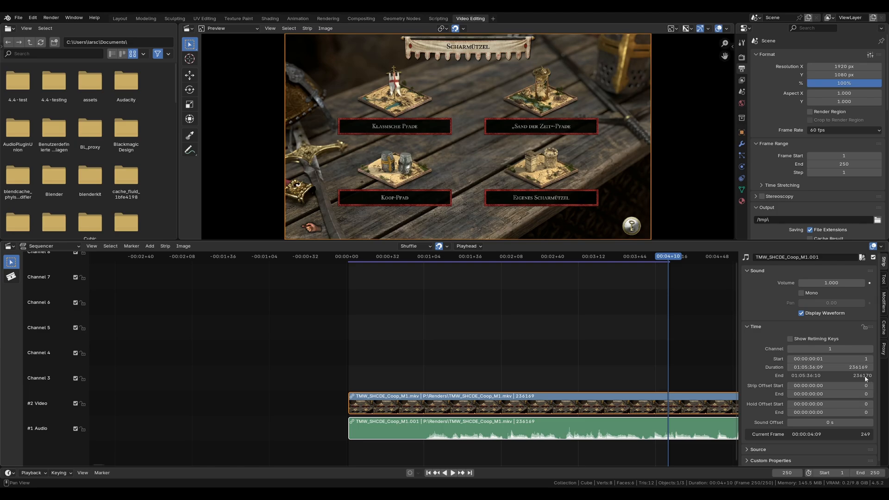
{"action": "left_click", "coordinate": [454, 411]}
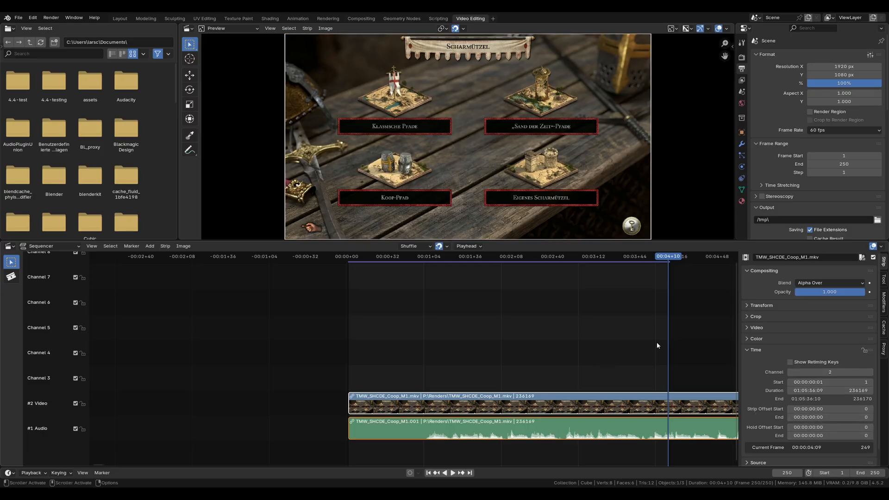
{"action": "left_click", "coordinate": [758, 351]}
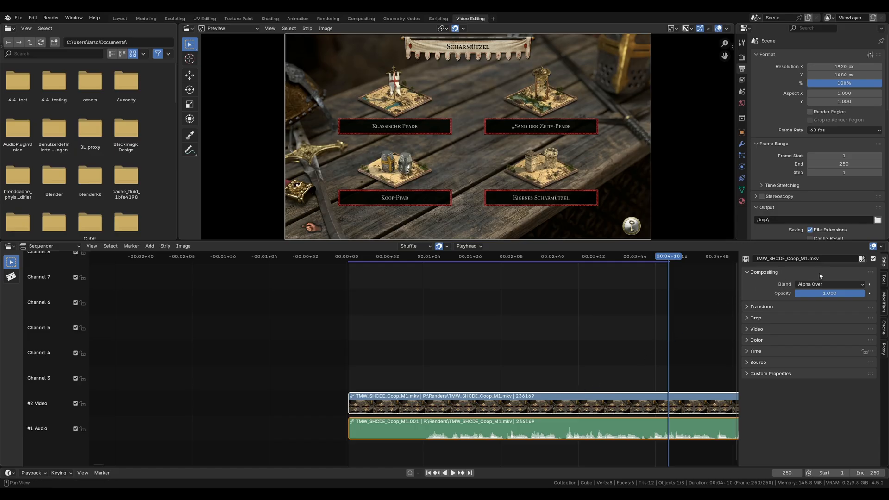
{"action": "left_click", "coordinate": [856, 285]}
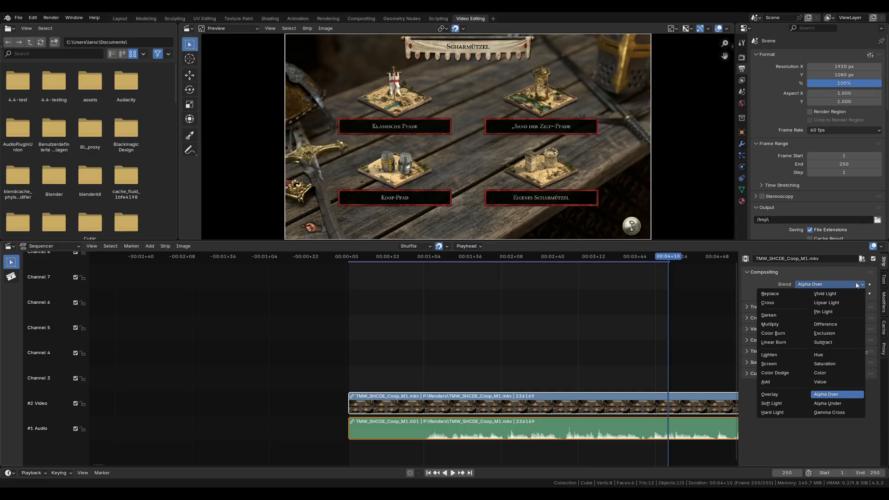
{"action": "left_click", "coordinate": [851, 276]}
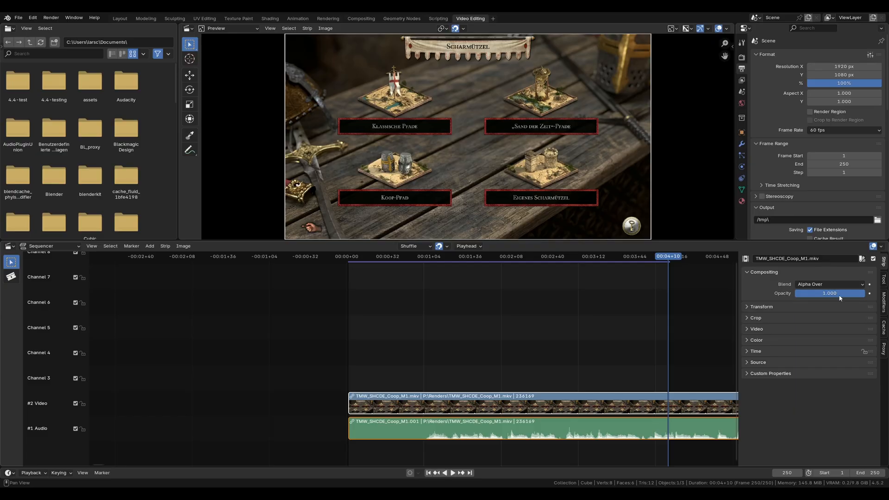
Step: Try the video strip's opacity slider and toggle its X and Y mirroring on and off again
{"action": "left_click_drag", "start_coordinate": [797, 293], "coordinate": [820, 294]}
{"action": "left_click", "coordinate": [762, 307]}
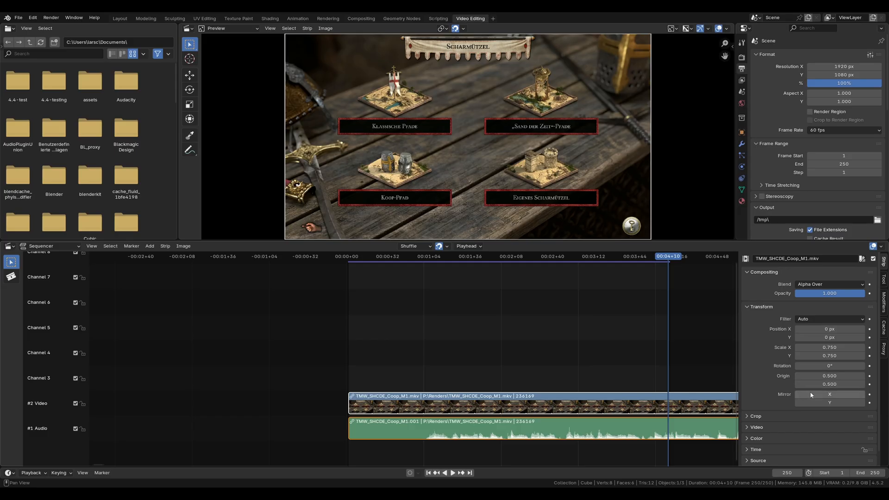
{"action": "left_click", "coordinate": [812, 392]}
{"action": "left_click", "coordinate": [812, 392]}
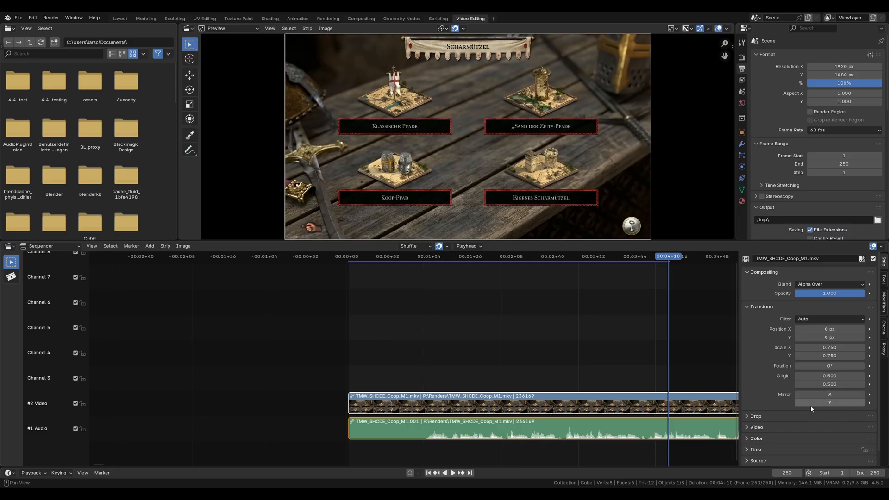
{"action": "left_click", "coordinate": [811, 405]}
{"action": "left_click", "coordinate": [811, 405]}
Step: Crop the video strip by 60 px at the bottom and 30 px at the top
{"action": "scroll", "coordinate": [769, 357], "scroll_direction": "down", "scroll_amount": 1}
{"action": "left_click", "coordinate": [754, 406]}
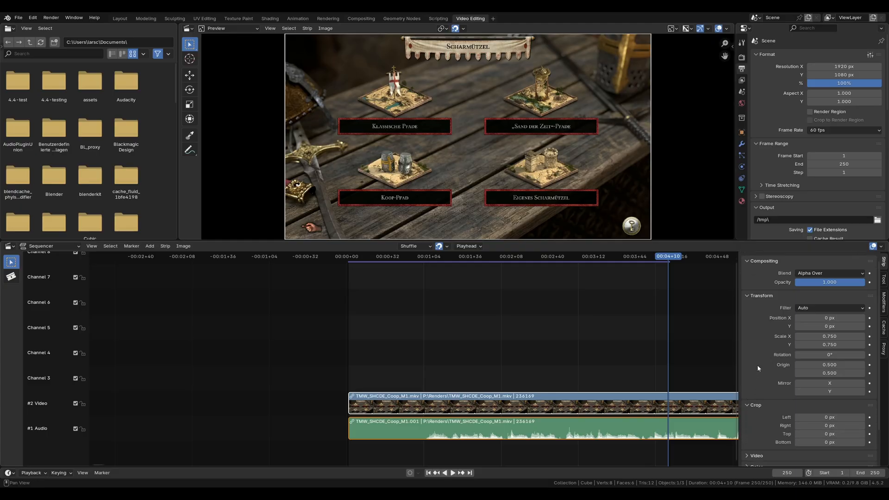
{"action": "scroll", "coordinate": [762, 363], "scroll_direction": "down", "scroll_amount": 3}
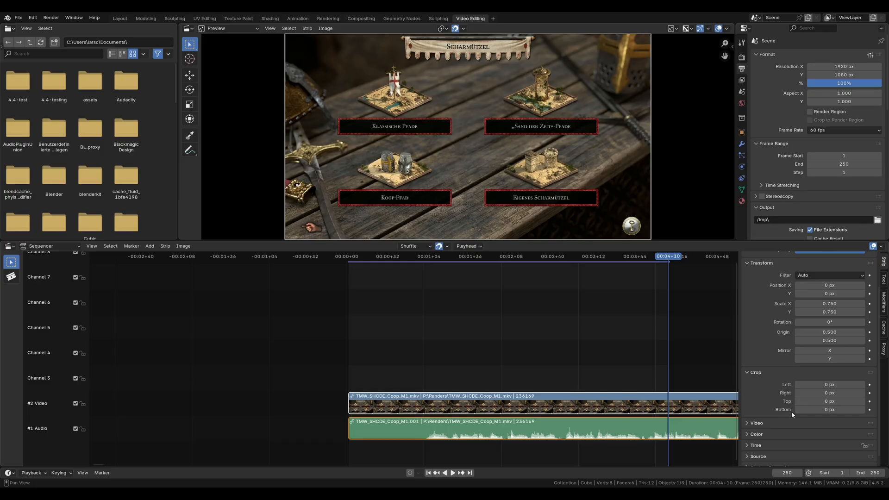
{"action": "left_click", "coordinate": [813, 409]}
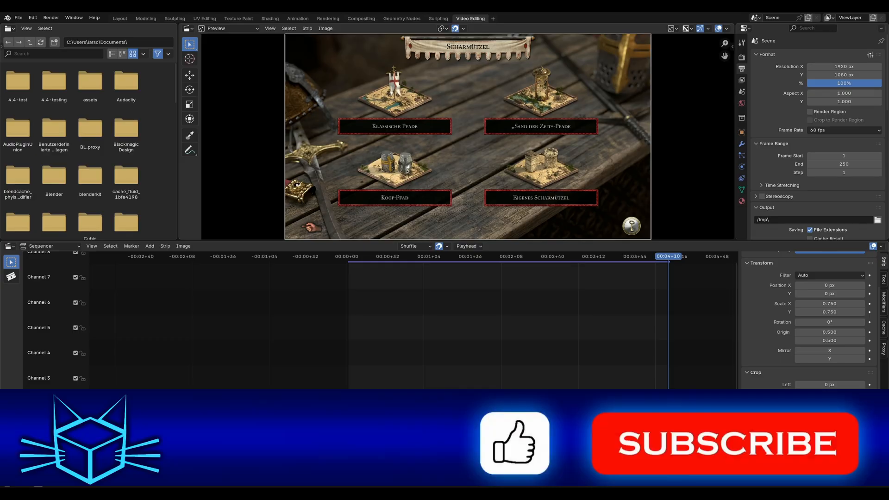
{"action": "key", "text": "Return"}
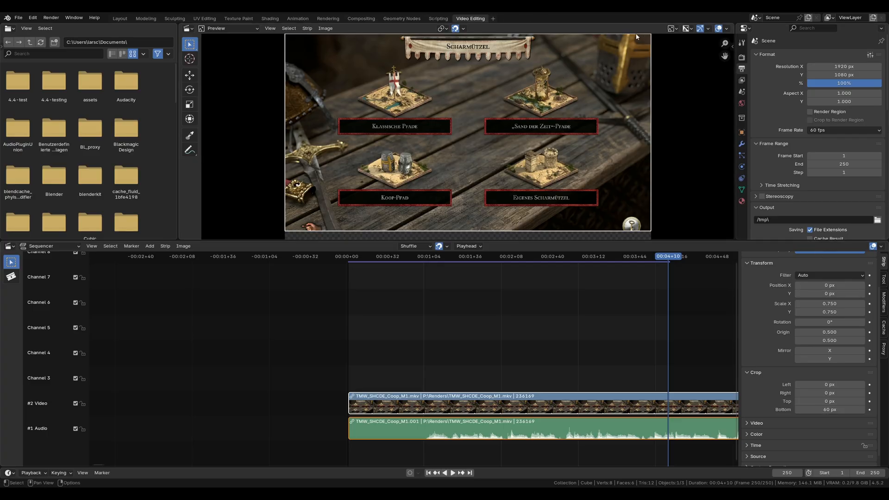
{"action": "left_click", "coordinate": [831, 402]}
{"action": "type", "text": "30"}
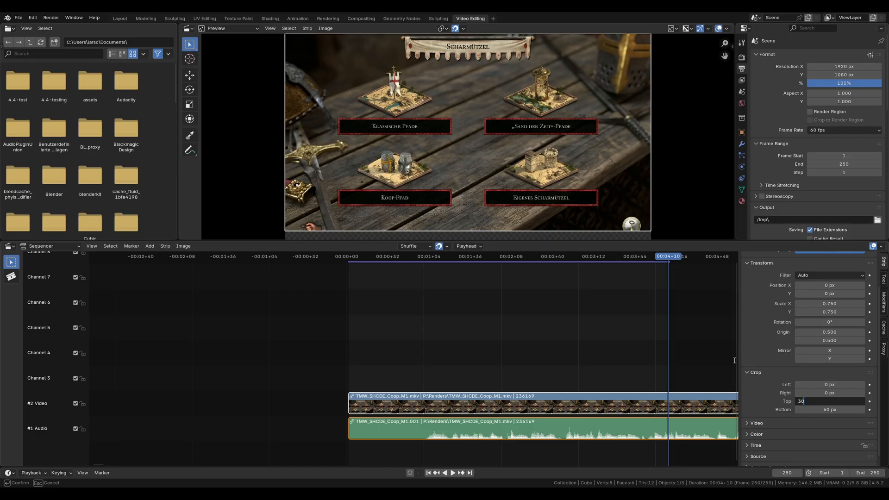
{"action": "key", "text": "Return"}
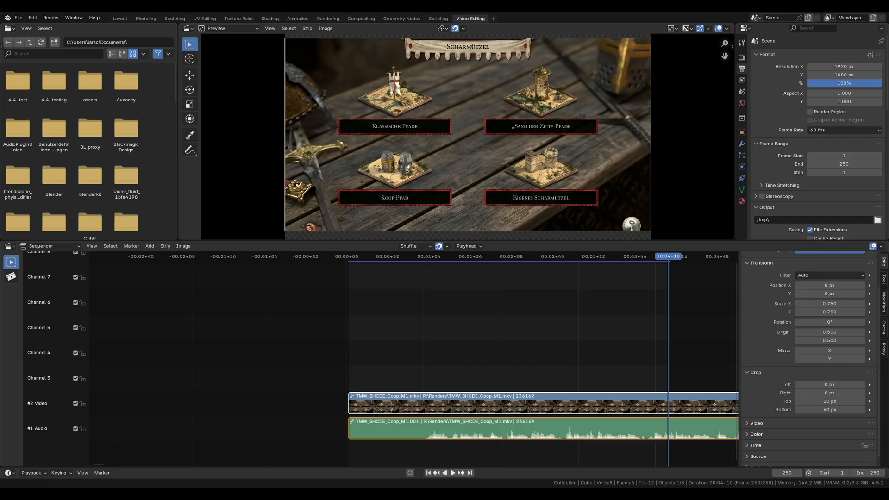
Step: Add background.png on Channel 3 as a 249-frame strip from the timeline's start, with the linked footage moved up to Channels 4 and 5
{"action": "left_click_drag", "start_coordinate": [641, 343], "coordinate": [652, 377]}
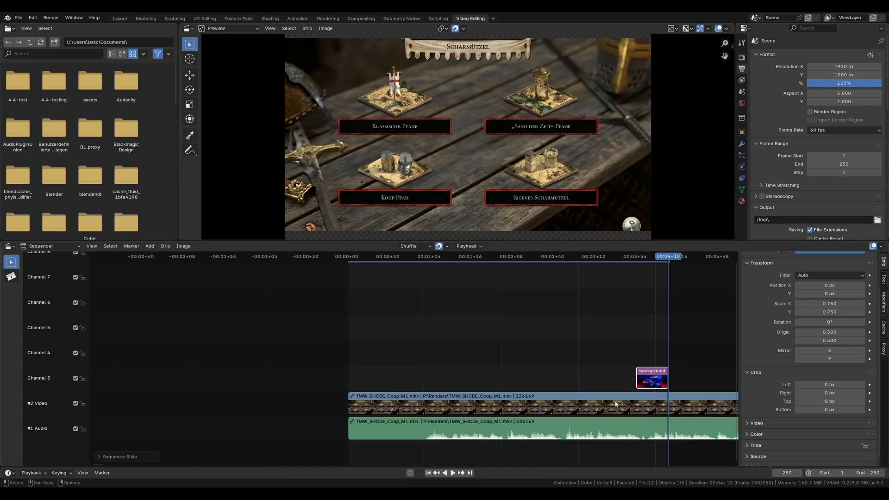
{"action": "left_click", "coordinate": [401, 408]}
{"action": "left_click_drag", "start_coordinate": [381, 403], "coordinate": [394, 329]}
{"action": "mouse_move", "coordinate": [659, 387]}
{"action": "left_mouse_down"}
{"action": "mouse_move", "coordinate": [370, 389]}
{"action": "mouse_move", "coordinate": [667, 382]}
{"action": "left_mouse_up"}
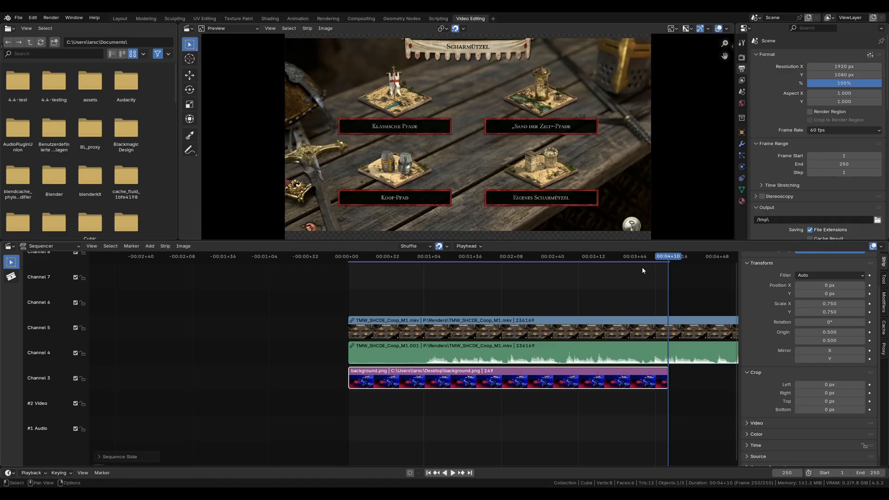
Step: With the playhead at frame 42, move the background image to channel 1 and the linked audio and video strips to channels 2 and 3
{"action": "left_click_drag", "start_coordinate": [634, 263], "coordinate": [401, 287]}
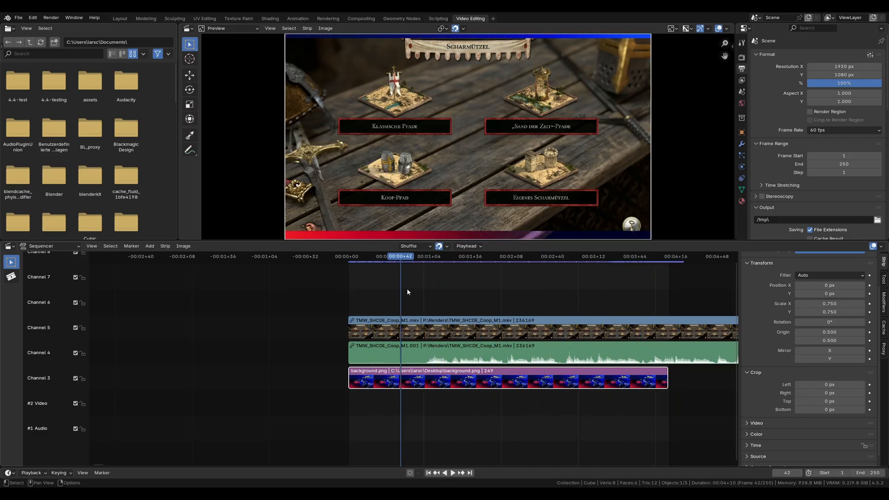
{"action": "left_click_drag", "start_coordinate": [393, 385], "coordinate": [393, 443]}
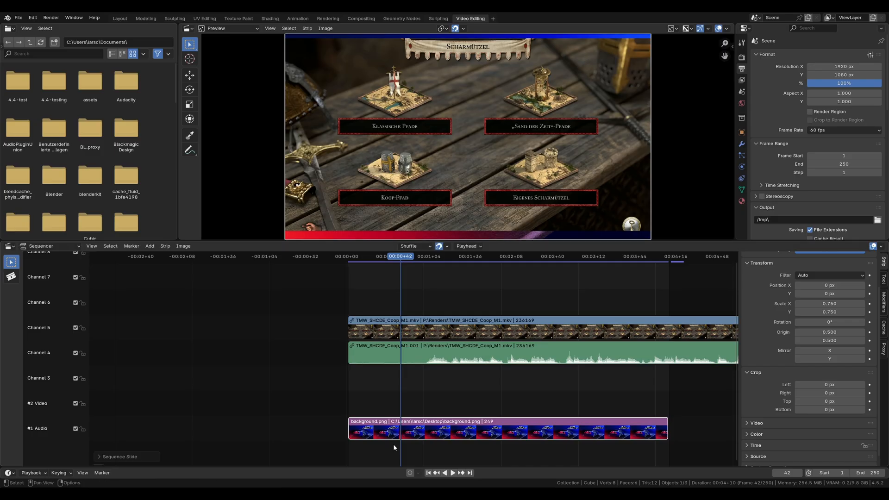
{"action": "left_click_drag", "start_coordinate": [387, 324], "coordinate": [395, 368]}
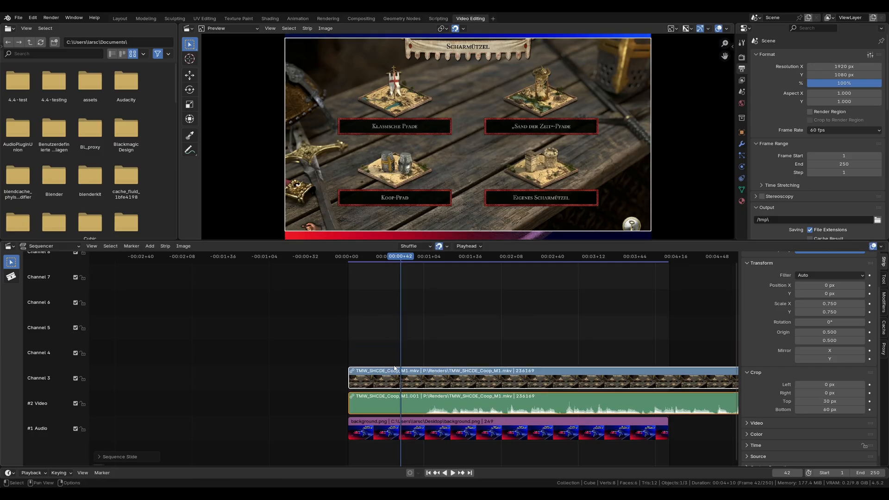
{"action": "left_click", "coordinate": [409, 343]}
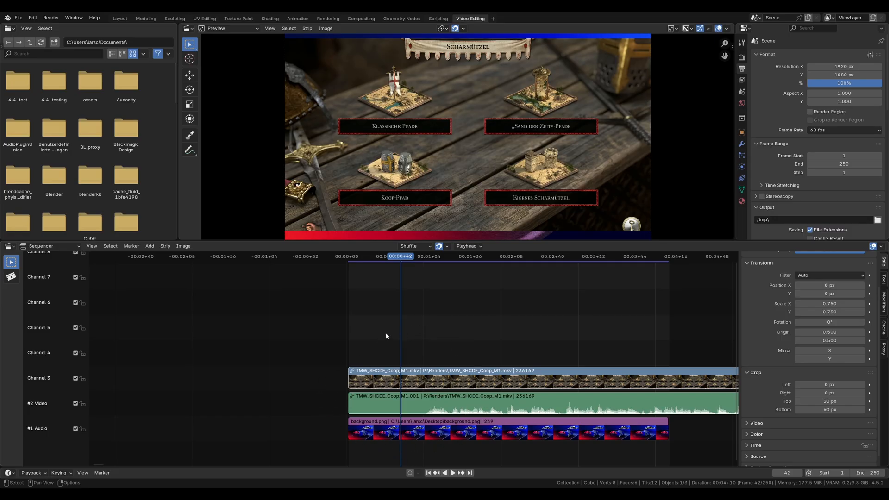
Step: Rename the lowest two channels as "#1 Background" and "#2 Audio"
{"action": "double_click", "coordinate": [44, 430]}
{"action": "type", "text": "#1 Background"}
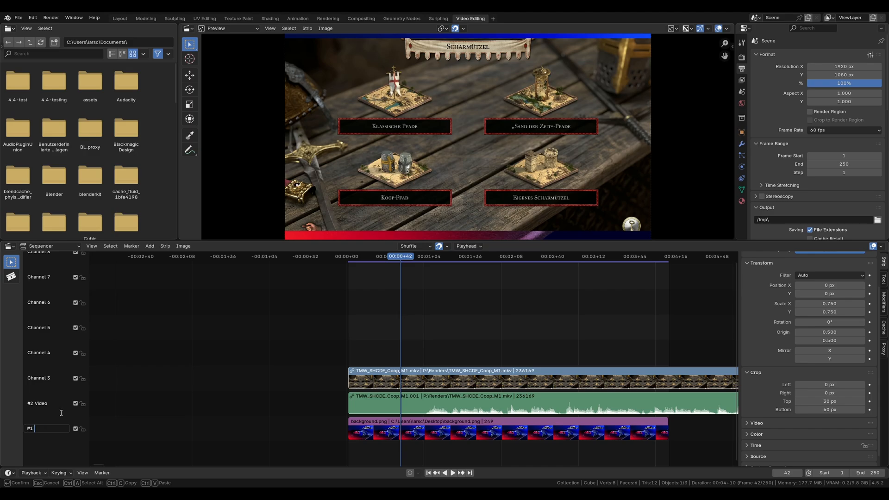
{"action": "key", "text": "Return"}
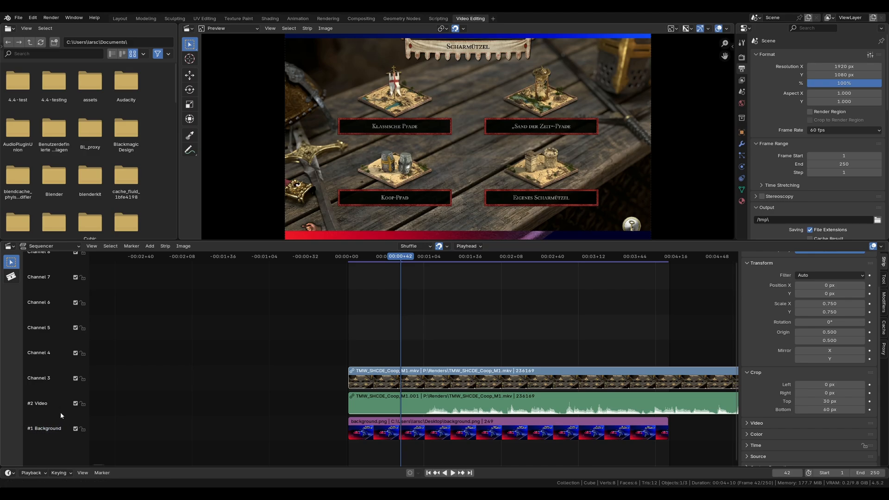
{"action": "double_click", "coordinate": [29, 403]}
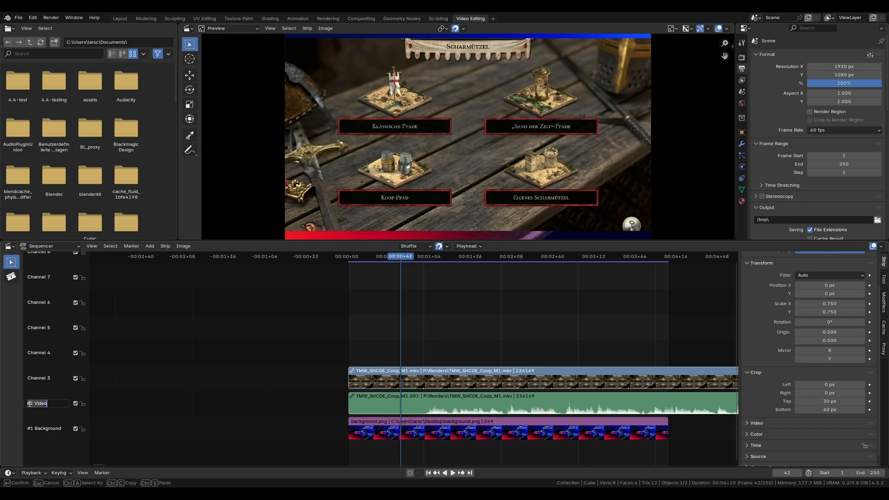
{"action": "type", "text": "#2 Audio"}
{"action": "key", "text": "Return"}
Step: Rename Channel 3 as "#3 Video" and Channel 4 as "#4 Overlays"
{"action": "double_click", "coordinate": [31, 379]}
{"action": "type", "text": "#3 Video"}
{"action": "key", "text": "Return"}
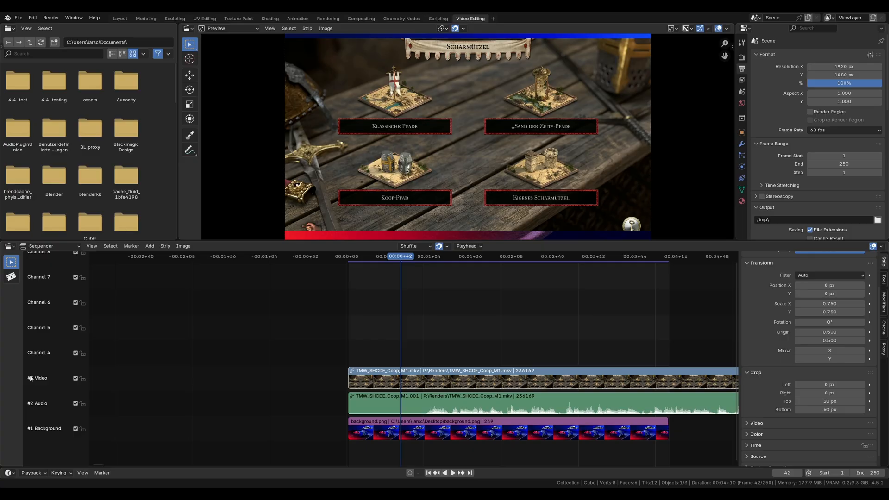
{"action": "double_click", "coordinate": [46, 351]}
{"action": "type", "text": "#4 "}
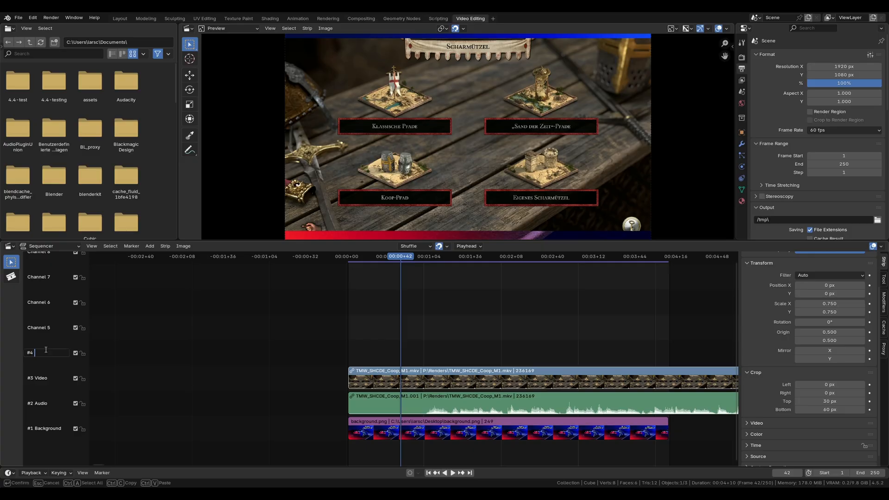
{"action": "type", "text": "Overlays"}
{"action": "key", "text": "Return"}
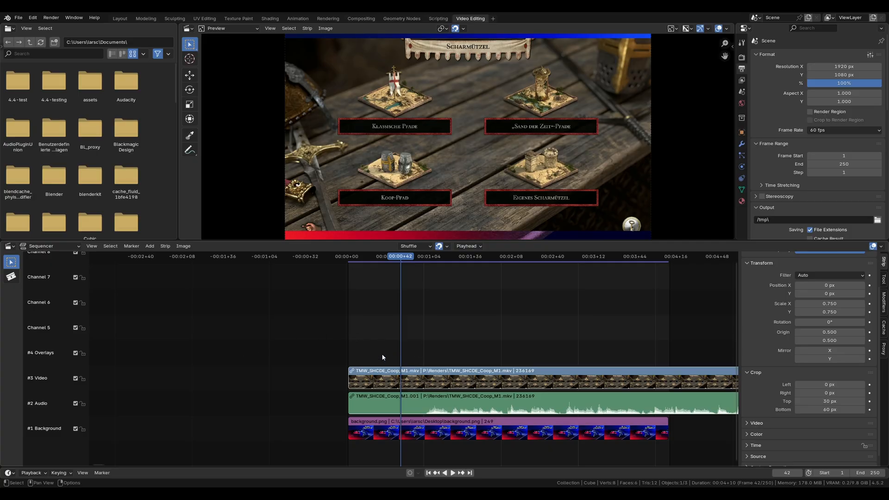
Step: Select the video strip and expand its Video and Color settings to examine them
{"action": "left_click", "coordinate": [544, 374]}
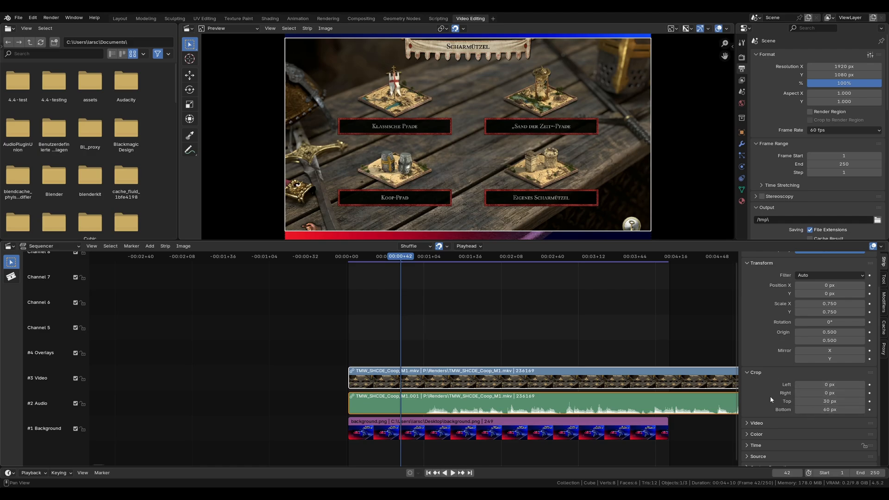
{"action": "scroll", "coordinate": [771, 396], "scroll_direction": "down", "scroll_amount": 1}
{"action": "left_click", "coordinate": [757, 416]}
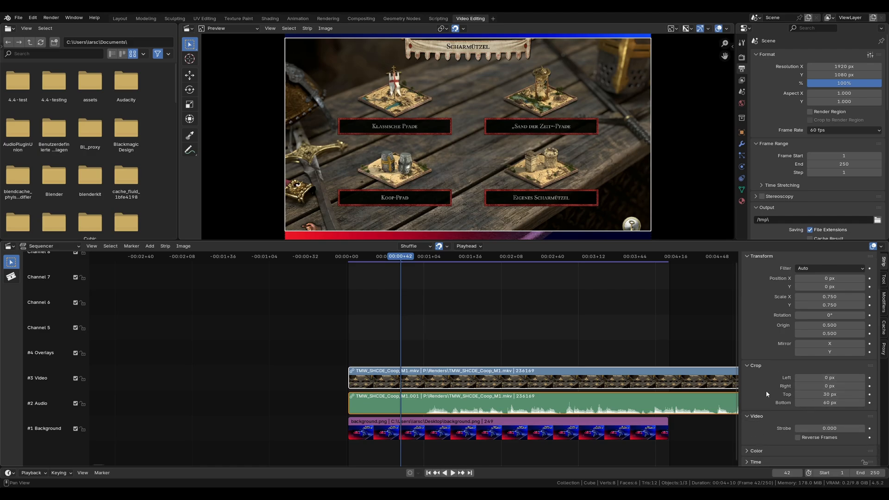
{"action": "scroll", "coordinate": [766, 390], "scroll_direction": "down", "scroll_amount": 2}
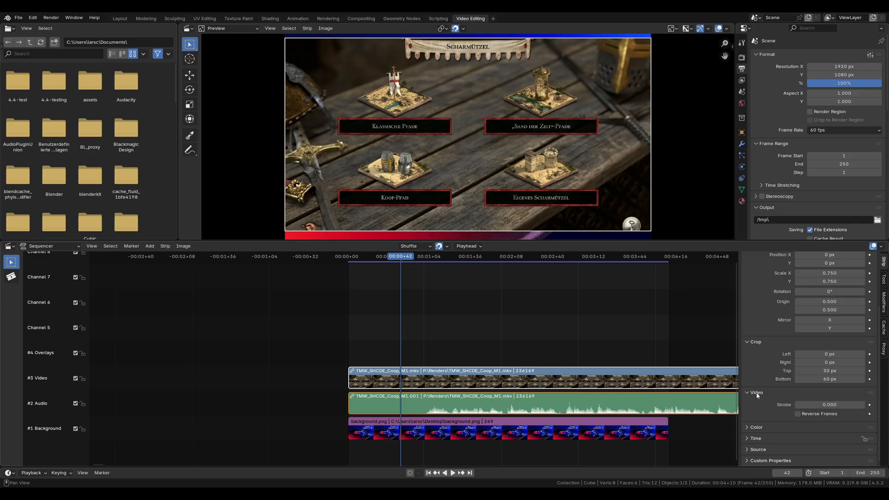
{"action": "left_click", "coordinate": [751, 427]}
{"action": "scroll", "coordinate": [751, 430], "scroll_direction": "down", "scroll_amount": 4}
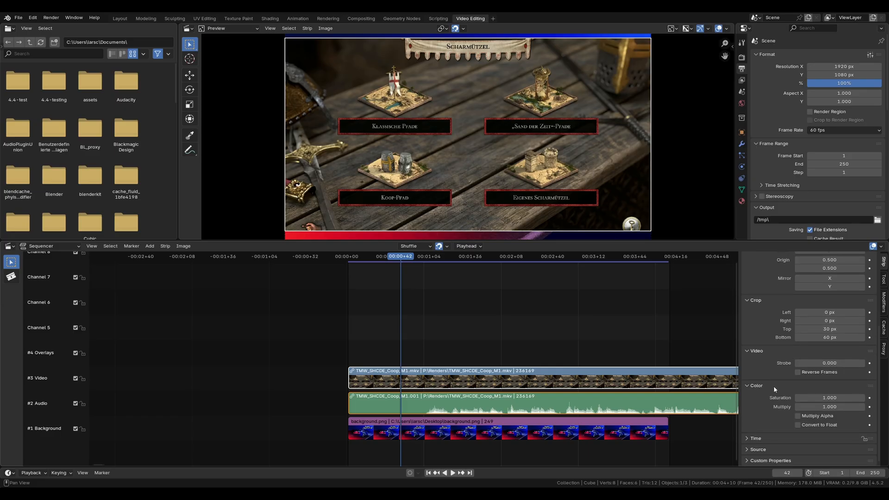
Step: Try a different saturation on the video strip, set it back to 1, and try out its Multiply value
{"action": "left_click_drag", "start_coordinate": [829, 398], "coordinate": [788, 398]}
{"action": "left_click", "coordinate": [828, 397]}
{"action": "type", "text": "1"}
{"action": "key", "text": "Return"}
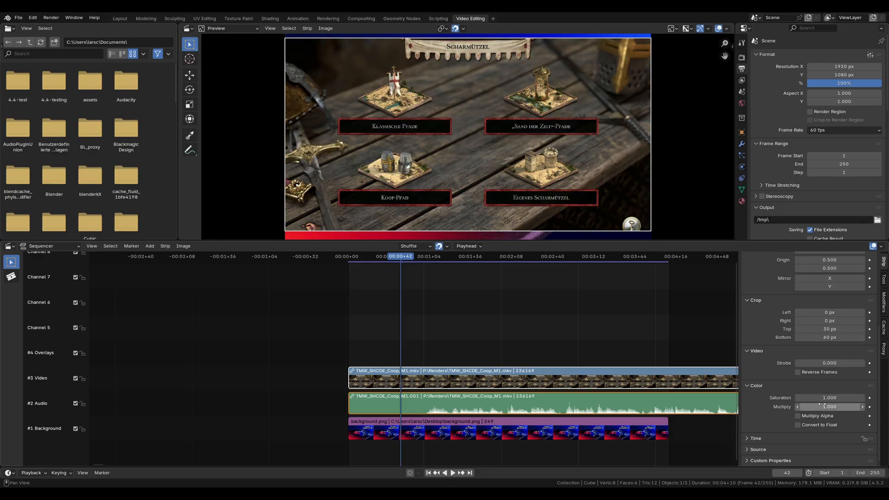
{"action": "mouse_move", "coordinate": [823, 407]}
{"action": "left_mouse_down"}
{"action": "mouse_move", "coordinate": [861, 407]}
{"action": "mouse_move", "coordinate": [821, 409]}
{"action": "left_mouse_up"}
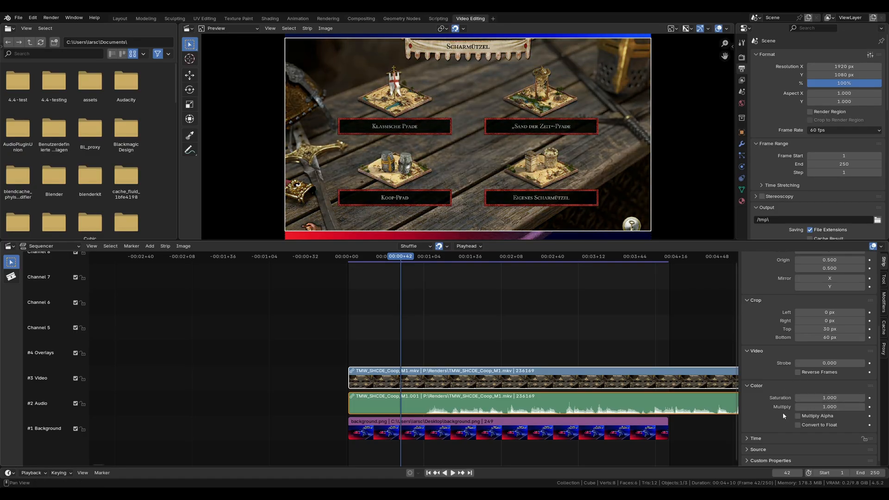
Step: Toggle the video strip's Multiply Alpha and Convert to Float options on and off again
{"action": "left_click", "coordinate": [801, 416]}
{"action": "left_click", "coordinate": [802, 426]}
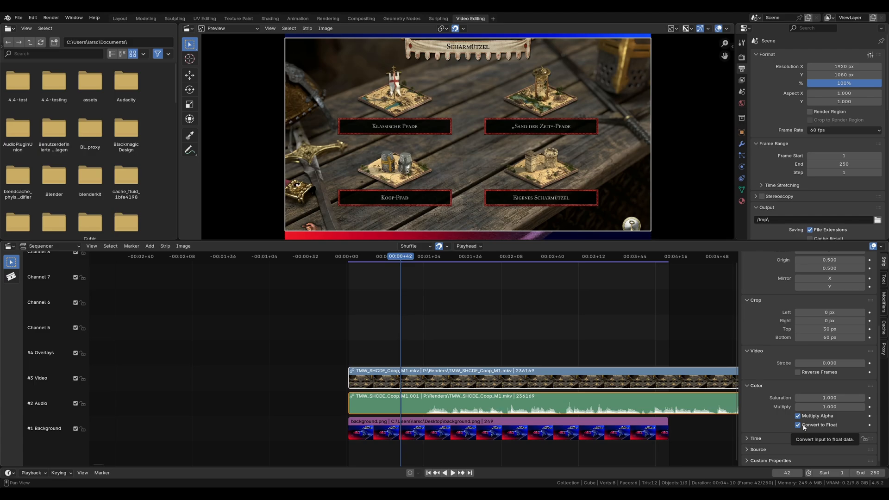
{"action": "left_click", "coordinate": [802, 425]}
Step: Examine the Time settings of the video strip and the audio strip, and move the playhead to frame 0
{"action": "left_click", "coordinate": [769, 438]}
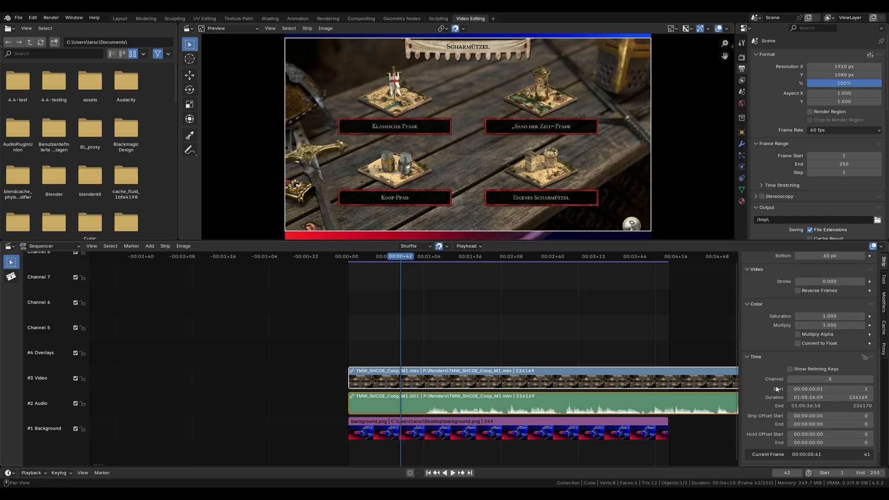
{"action": "scroll", "coordinate": [776, 389], "scroll_direction": "down", "scroll_amount": 5}
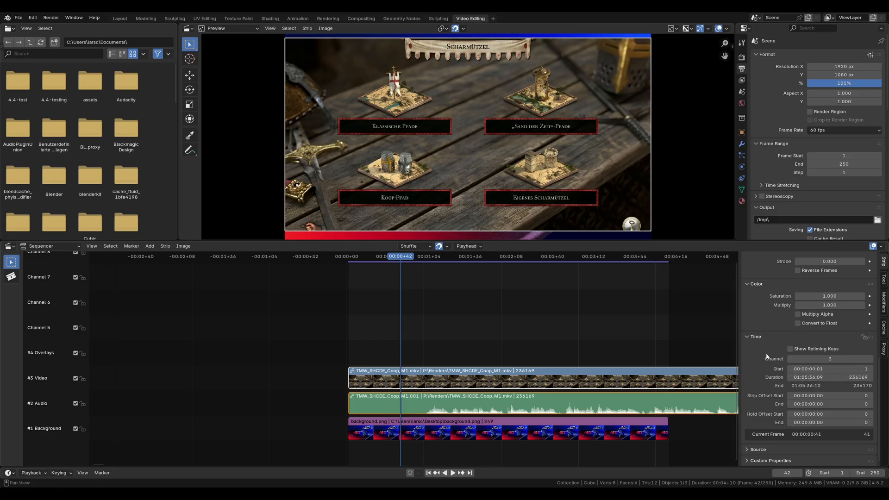
{"action": "left_click", "coordinate": [619, 403]}
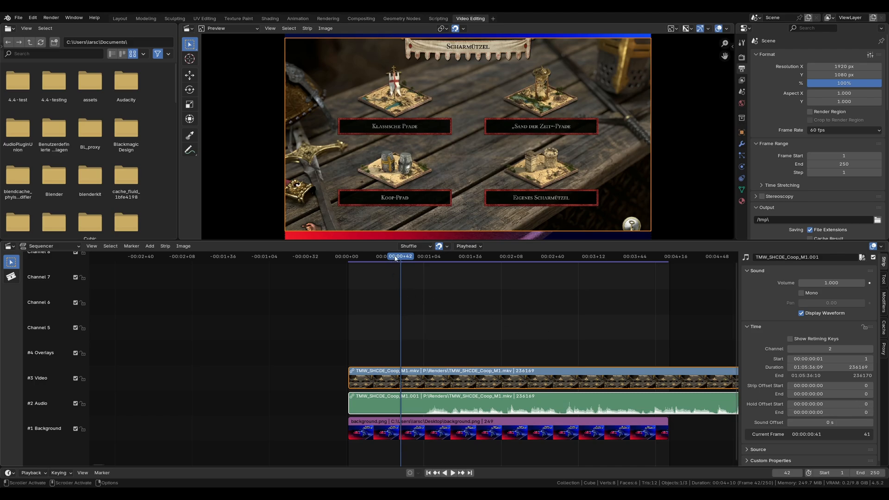
{"action": "left_click_drag", "start_coordinate": [394, 260], "coordinate": [341, 261]}
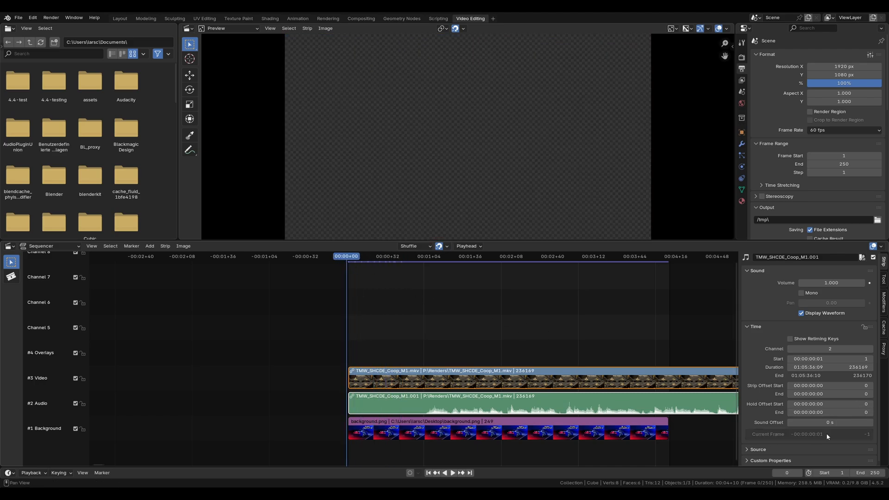
Step: Try a sound offset of about -901 ms and a positive one on the audio strip, and reset the offset to its default
{"action": "left_click_drag", "start_coordinate": [832, 422], "coordinate": [626, 422]}
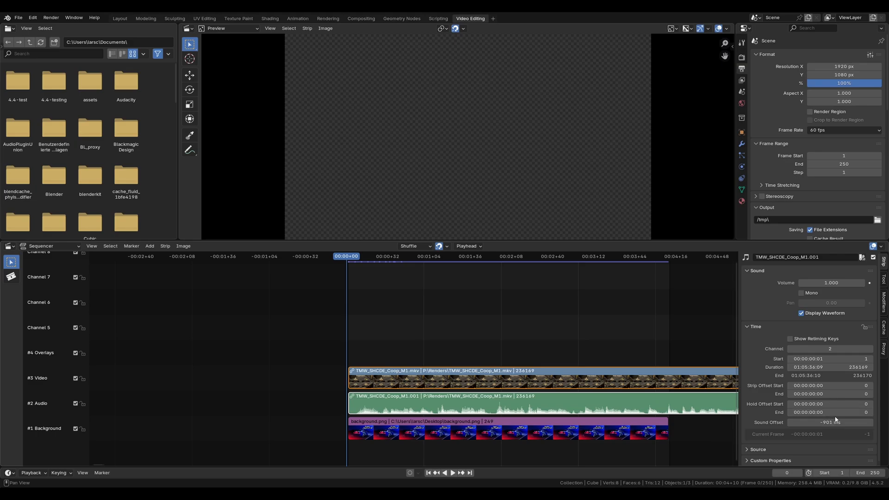
{"action": "left_click_drag", "start_coordinate": [836, 420], "coordinate": [796, 420]}
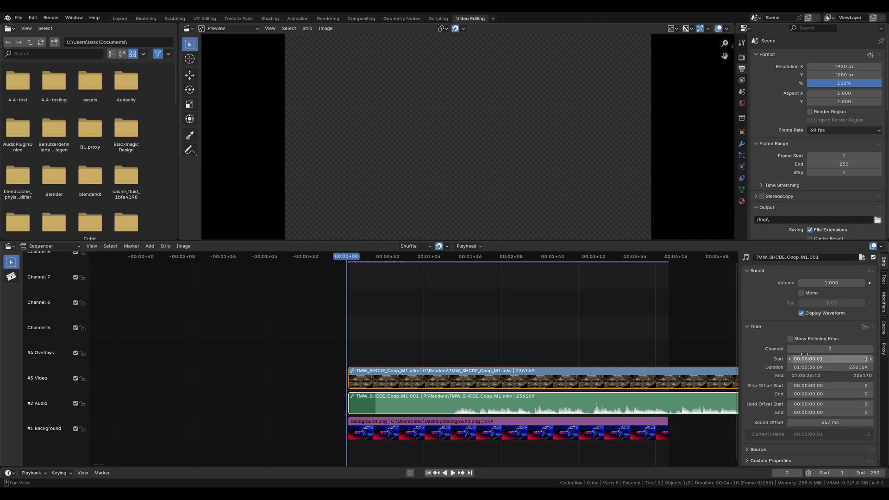
{"action": "right_click", "coordinate": [826, 422]}
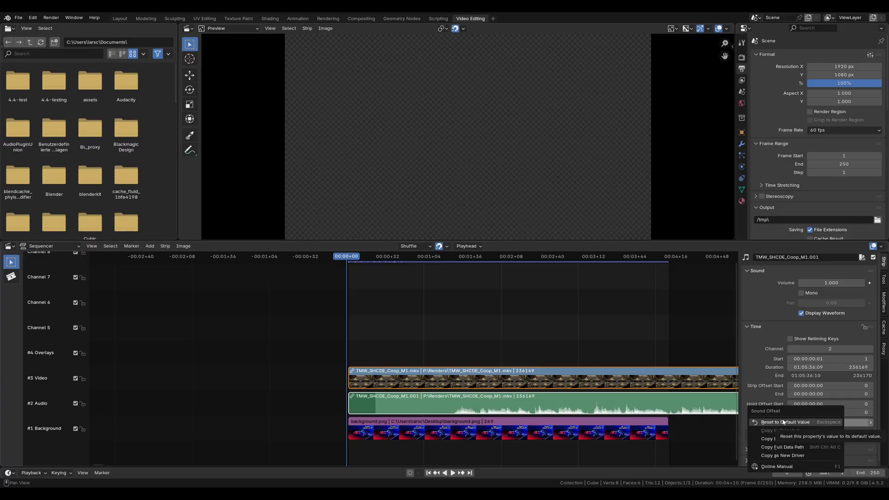
{"action": "left_click", "coordinate": [768, 423]}
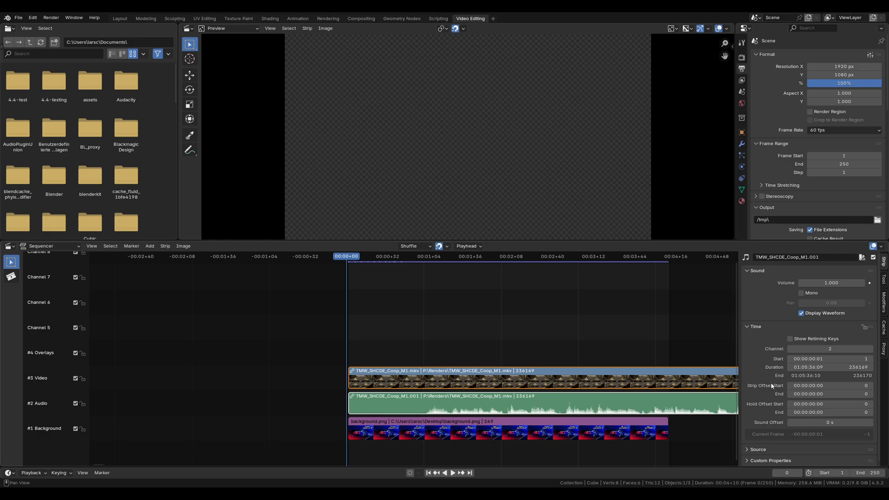
Step: Move the playhead to frame 2 and reset the video strip's top and bottom crop to 0 px
{"action": "key", "text": "Right"}
{"action": "key", "text": "Right"}
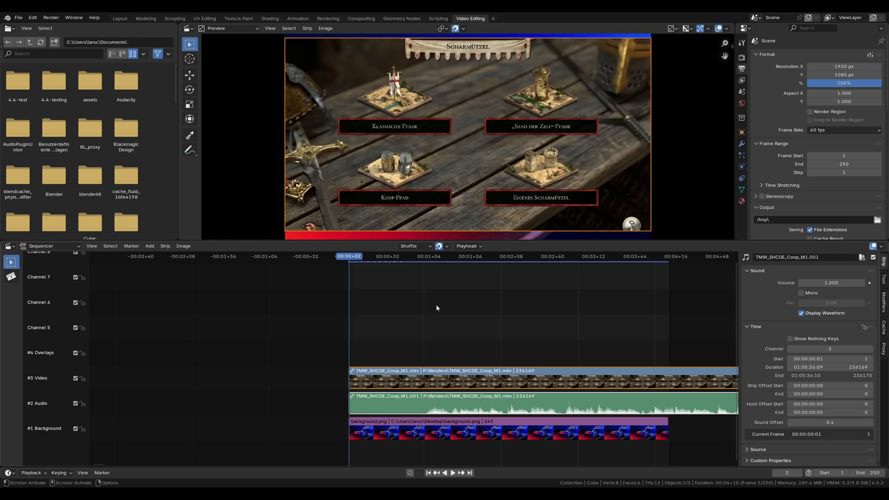
{"action": "left_click", "coordinate": [429, 431]}
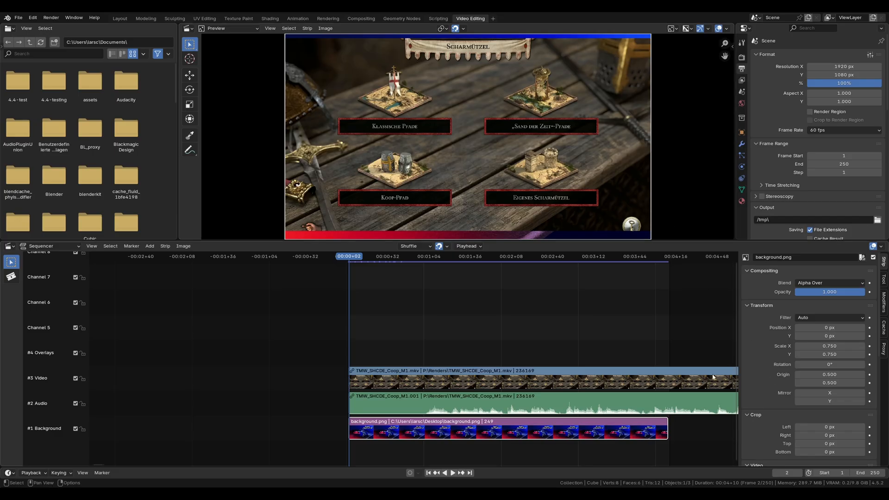
{"action": "left_click", "coordinate": [526, 383]}
{"action": "scroll", "coordinate": [796, 407], "scroll_direction": "down", "scroll_amount": 1}
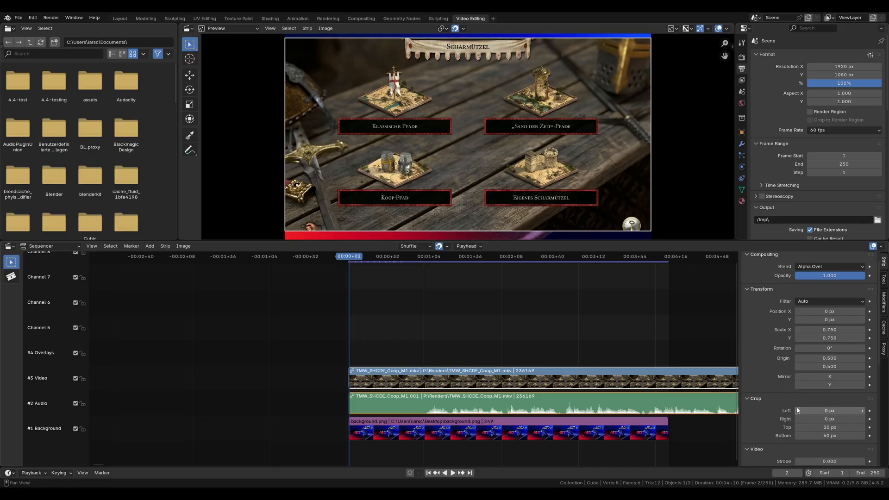
{"action": "right_click", "coordinate": [840, 427]}
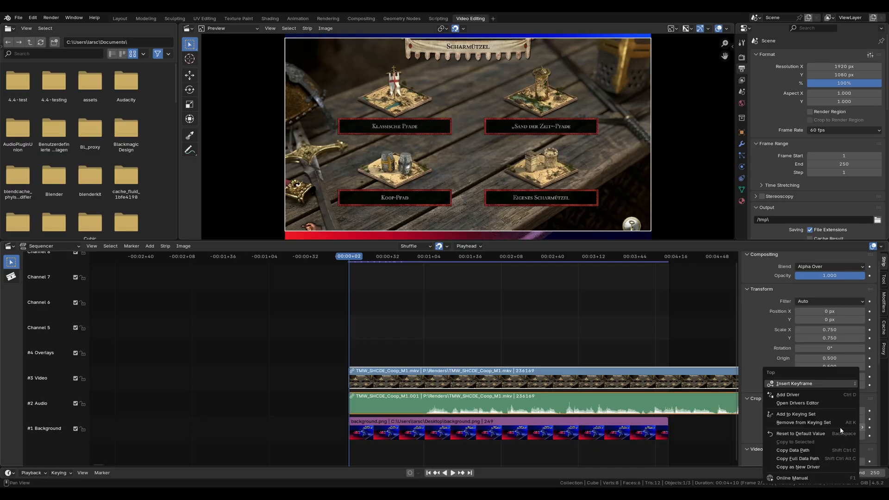
{"action": "left_click", "coordinate": [798, 434]}
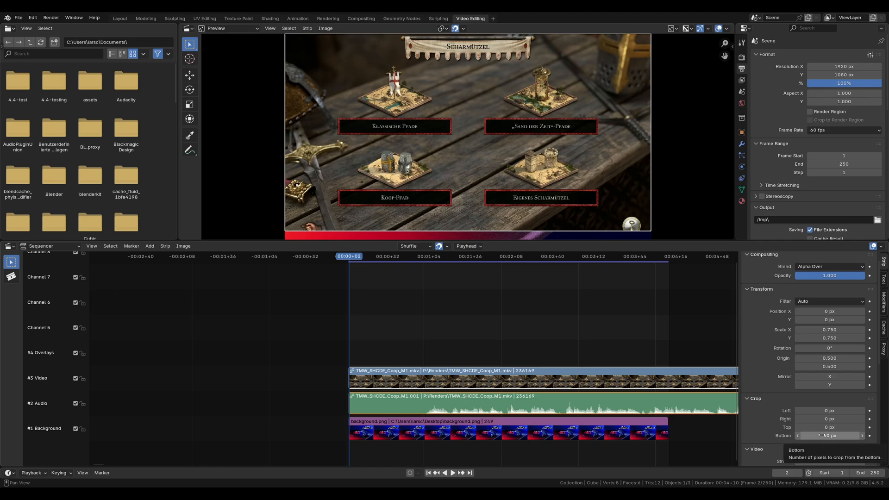
{"action": "key", "text": "BackSpace"}
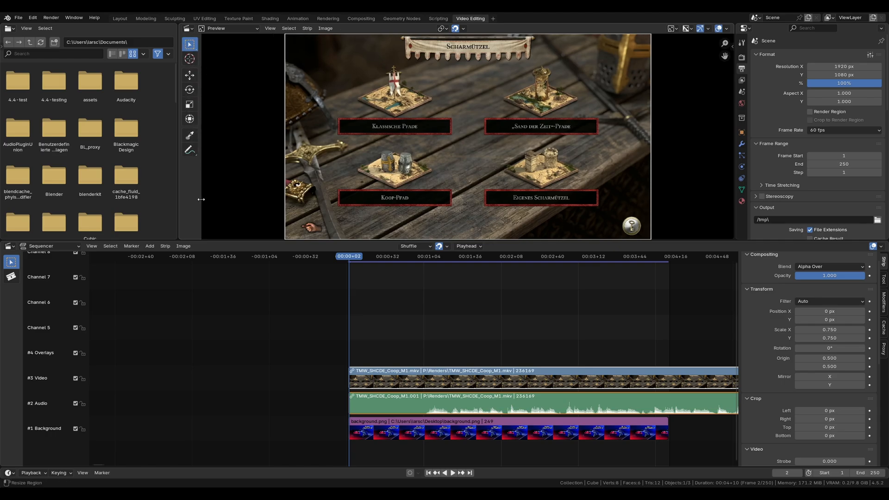
Step: Widen the preview and sequencer toolbars until the tool names show, and open the preview's sidebar at a slightly narrower width
{"action": "left_click_drag", "start_coordinate": [201, 199], "coordinate": [249, 194]}
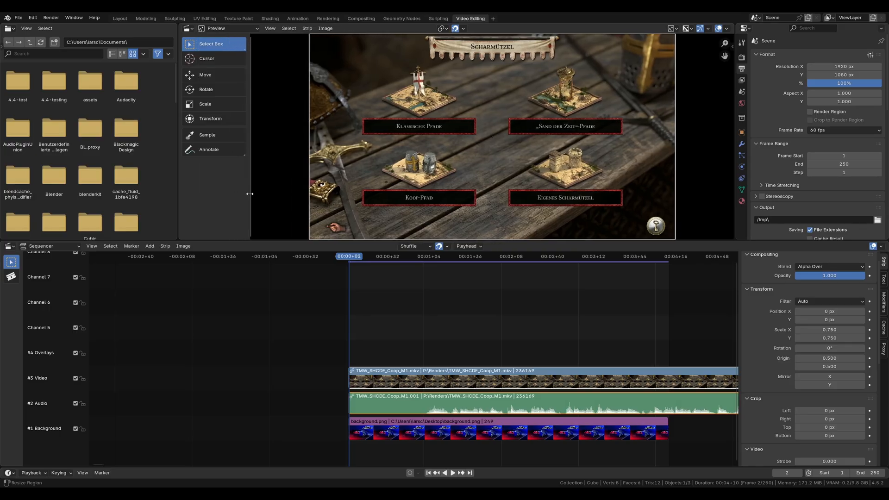
{"action": "left_click_drag", "start_coordinate": [23, 332], "coordinate": [69, 332]}
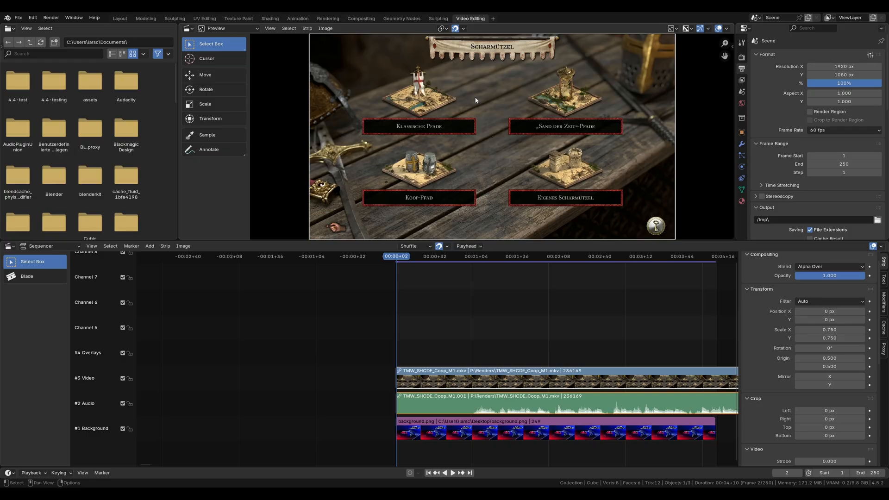
{"action": "key", "text": "n"}
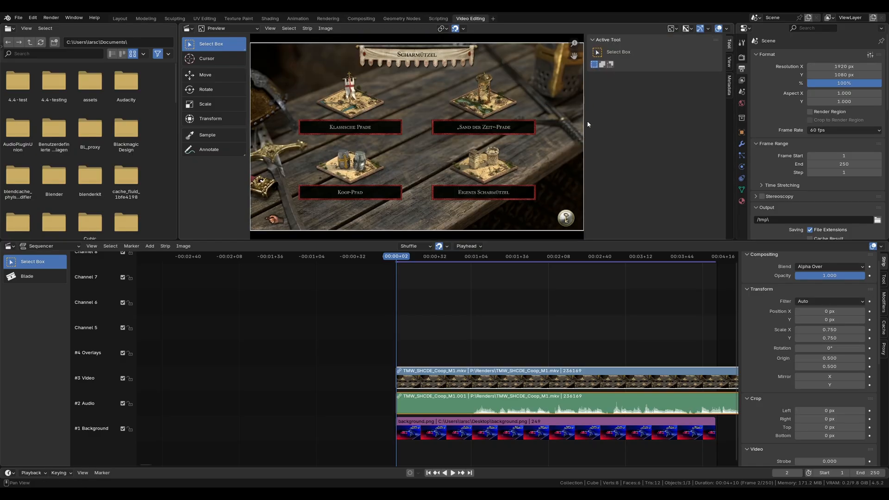
{"action": "left_click_drag", "start_coordinate": [587, 125], "coordinate": [598, 121]}
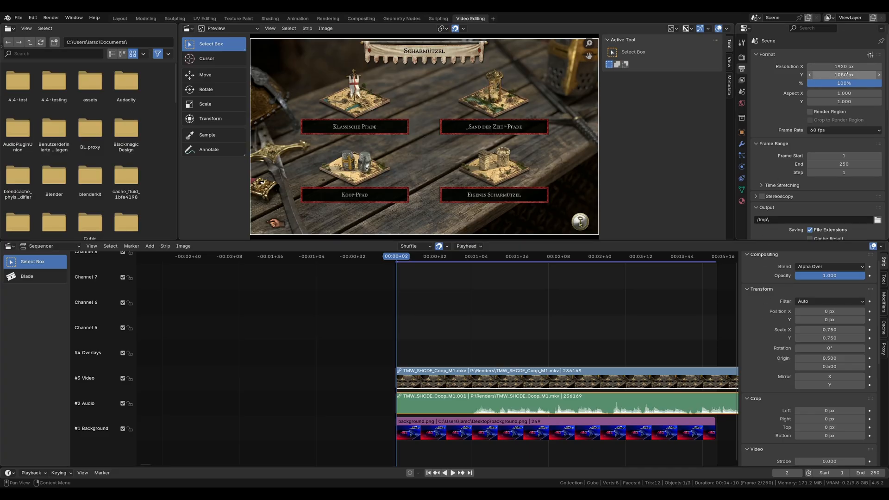
Step: Set the video strip's X and Y scale to 1
{"action": "left_click", "coordinate": [826, 327]}
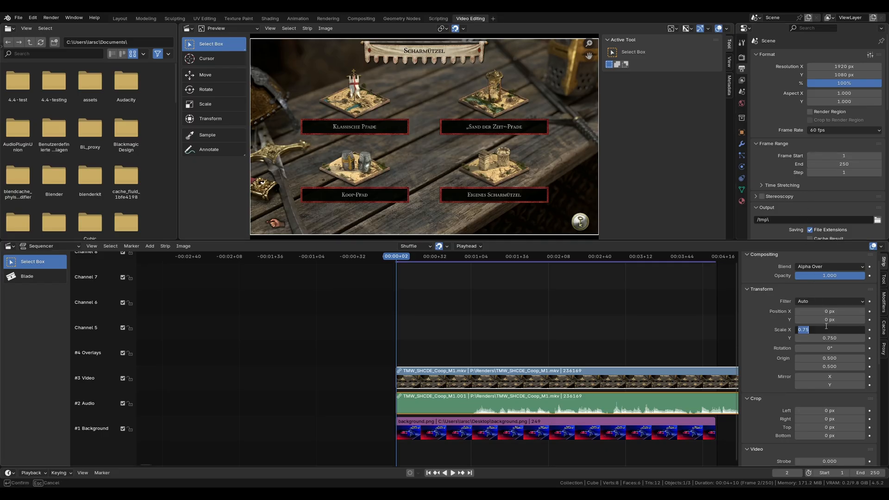
{"action": "type", "text": "1"}
{"action": "key", "text": "Tab"}
{"action": "type", "text": "1"}
{"action": "key", "text": "Return"}
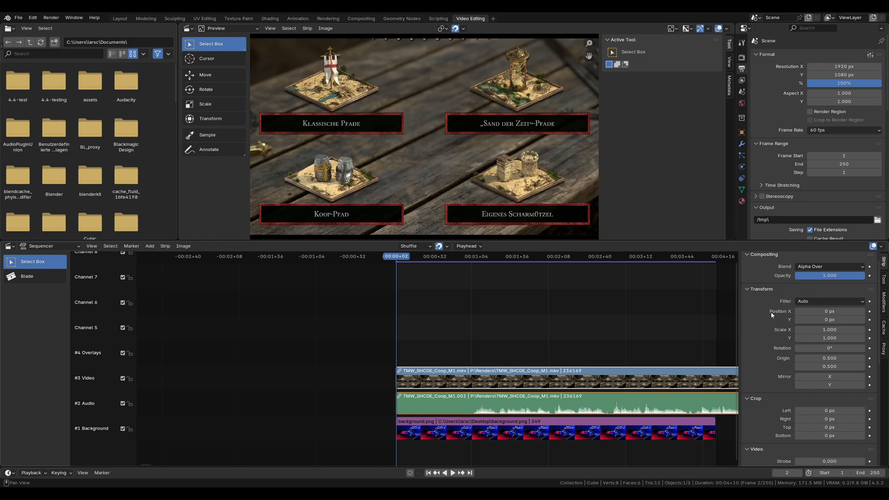
{"action": "right_click", "coordinate": [820, 331]}
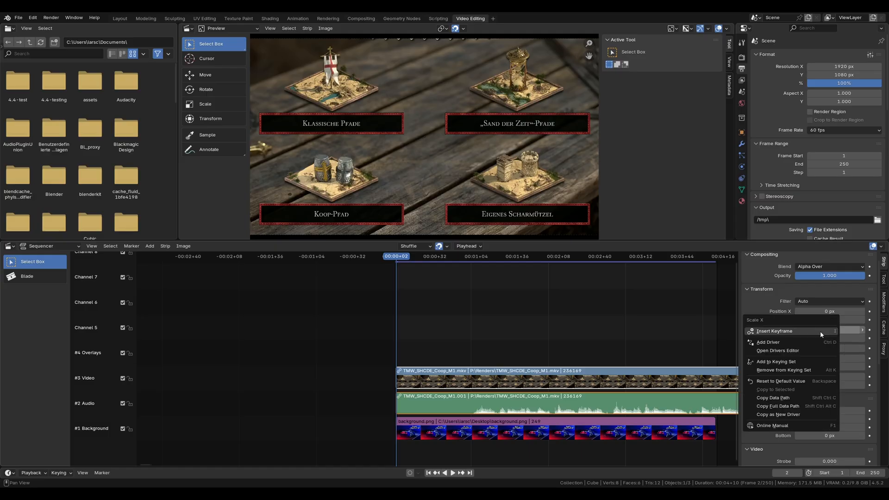
{"action": "left_click", "coordinate": [781, 381]}
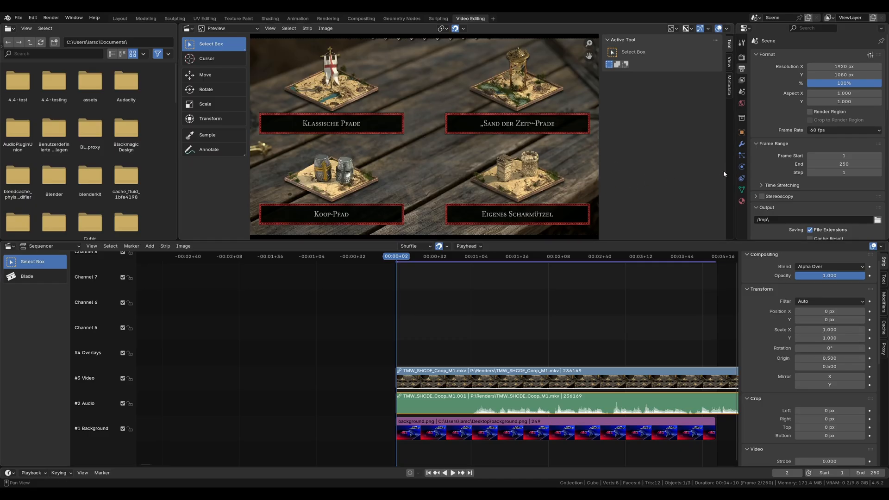
Step: Set the output resolution to 2560 x 1440 px
{"action": "left_click", "coordinate": [856, 66]}
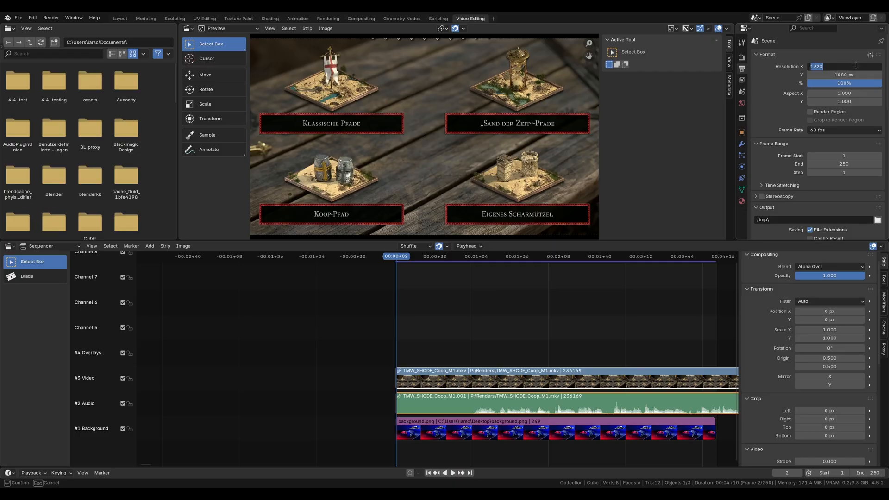
{"action": "type", "text": "2560"}
{"action": "key", "text": "Tab"}
{"action": "type", "text": "1440"}
{"action": "key", "text": "Return"}
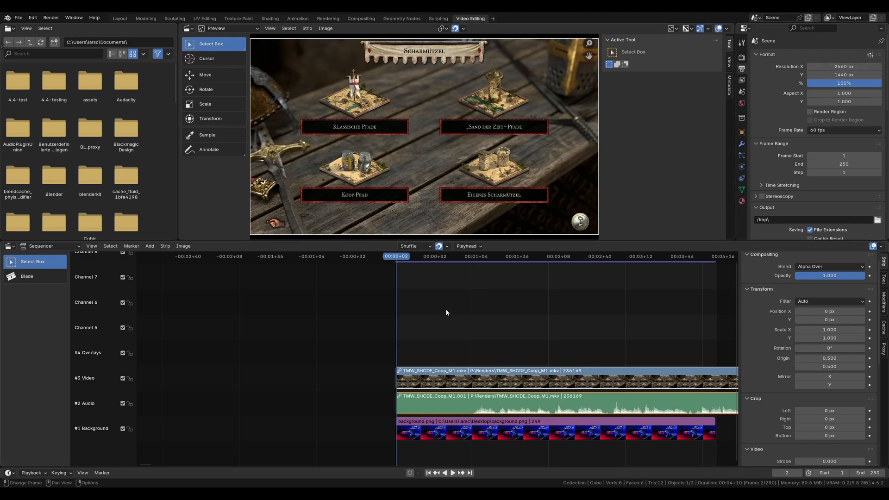
Step: Mute the Video channel, set the background image strip's X and Y scale to 1, and unmute the channel
{"action": "left_click", "coordinate": [123, 378]}
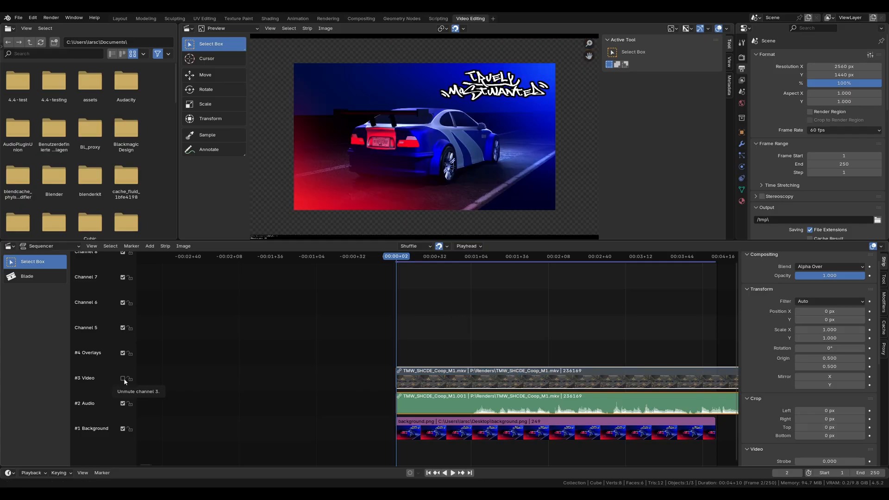
{"action": "left_click", "coordinate": [468, 435]}
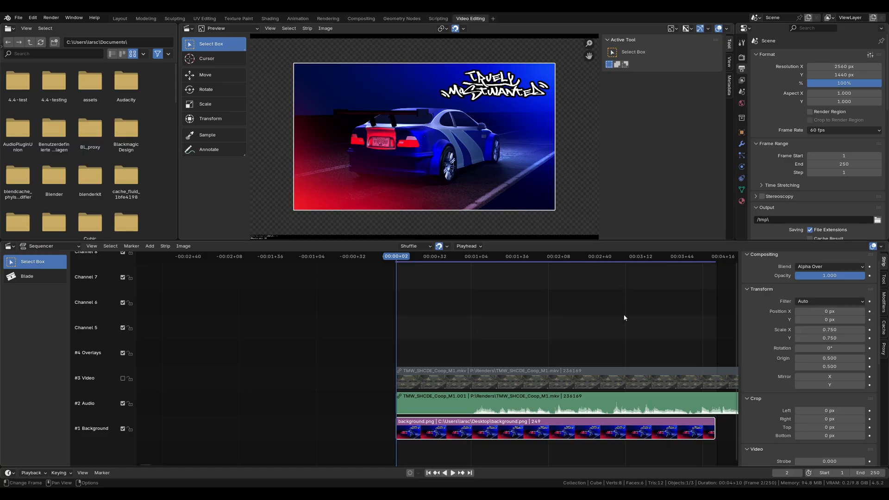
{"action": "left_click", "coordinate": [835, 329]}
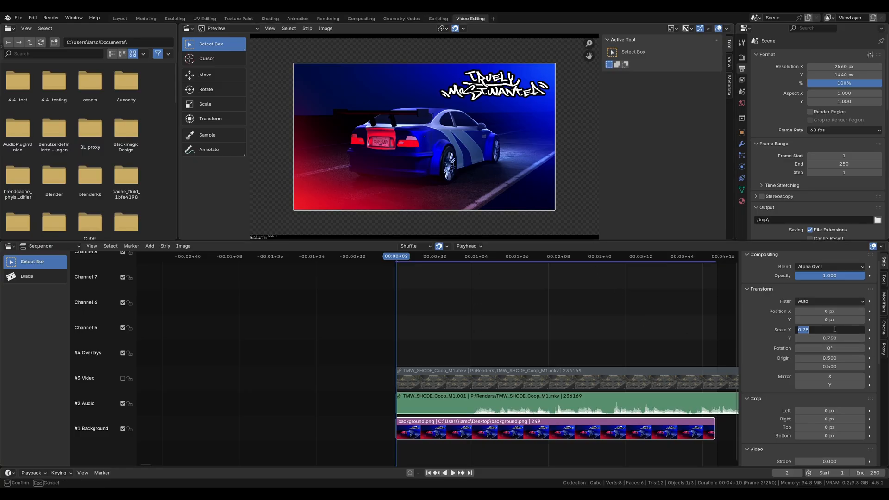
{"action": "type", "text": "1"}
{"action": "key", "text": "Tab"}
{"action": "type", "text": "1"}
{"action": "key", "text": "Tab"}
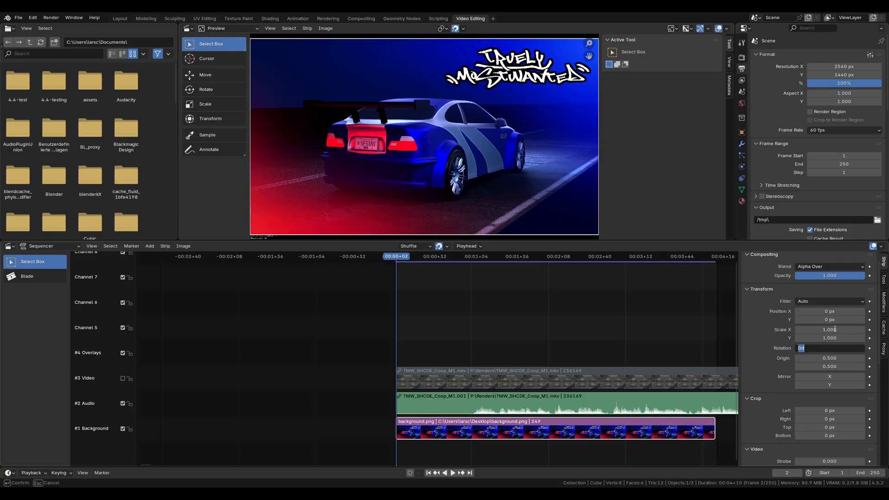
{"action": "key", "text": "Return"}
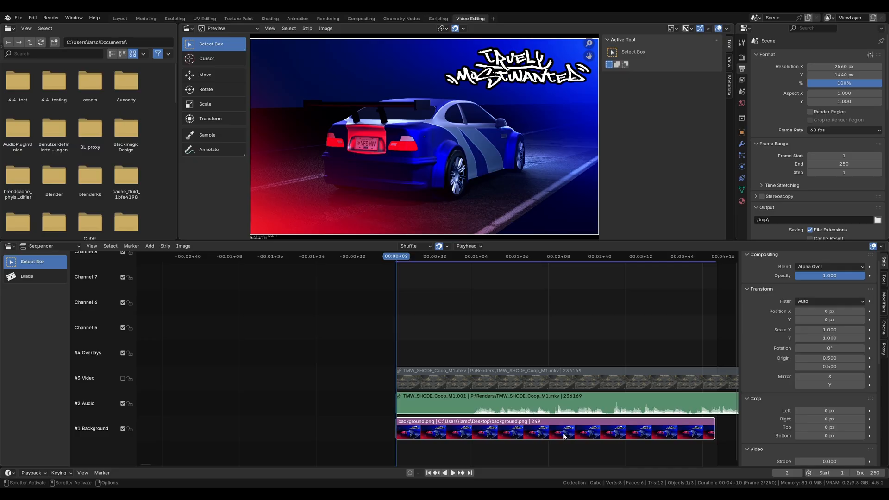
{"action": "left_click", "coordinate": [478, 377]}
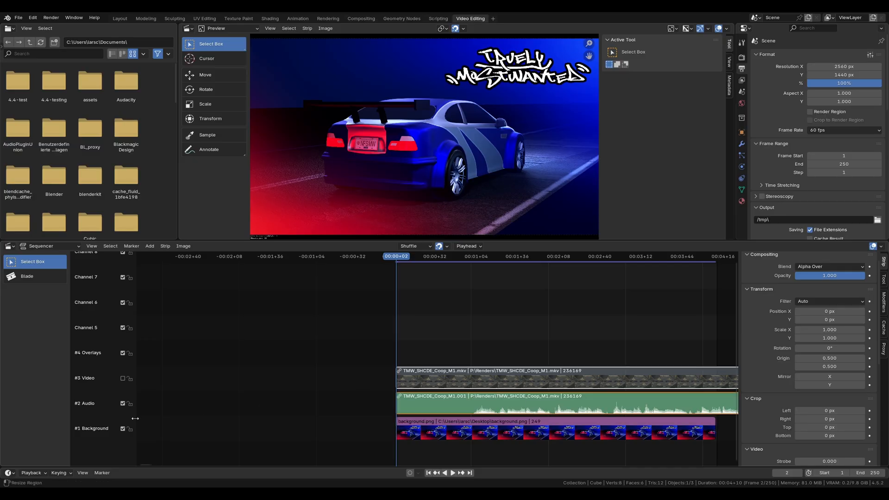
{"action": "left_click", "coordinate": [123, 379]}
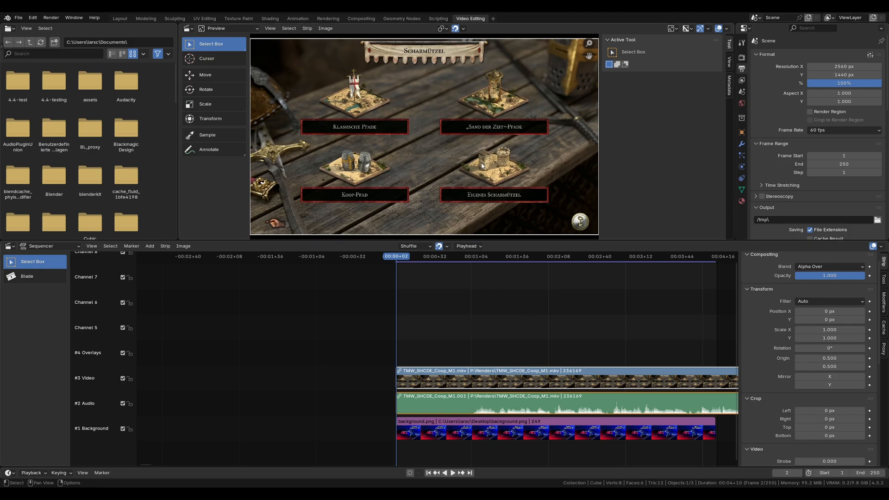
Step: Try out the Move, Rotate and Scale tools on the video strip in the preview, and return to Select Box
{"action": "left_click", "coordinate": [219, 73]}
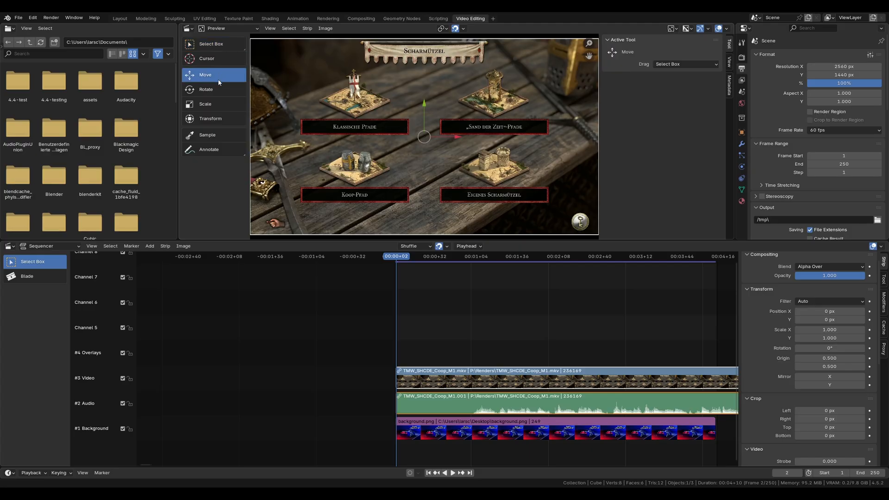
{"action": "left_click", "coordinate": [218, 87]}
{"action": "left_click", "coordinate": [218, 102]}
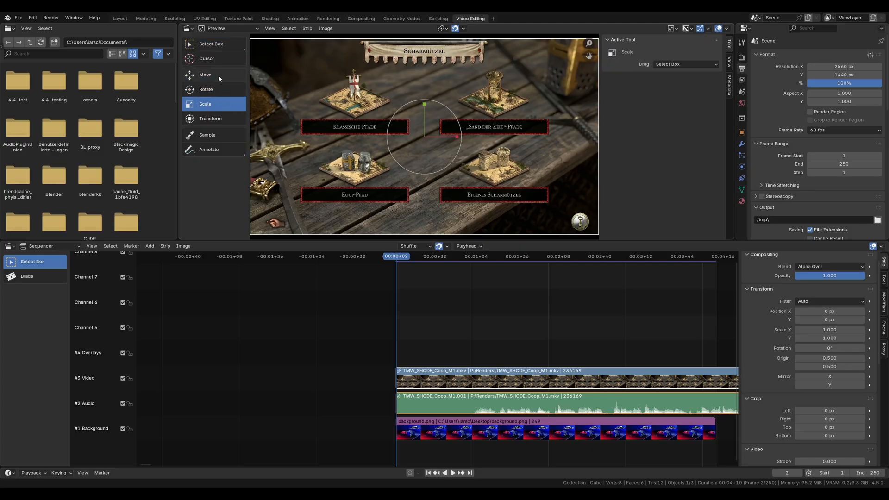
{"action": "left_click", "coordinate": [220, 45]}
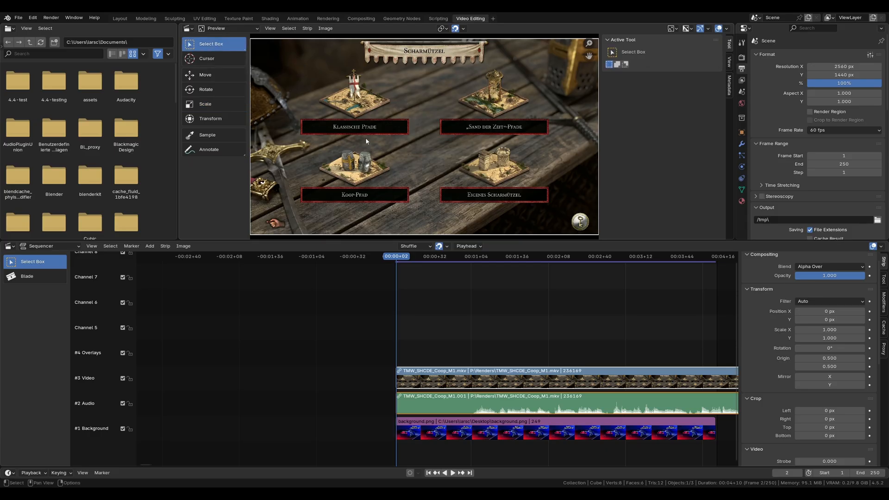
Step: Try moving, rotating and scaling the video strip freely in the preview, and cancel the transform
{"action": "key", "text": "r"}
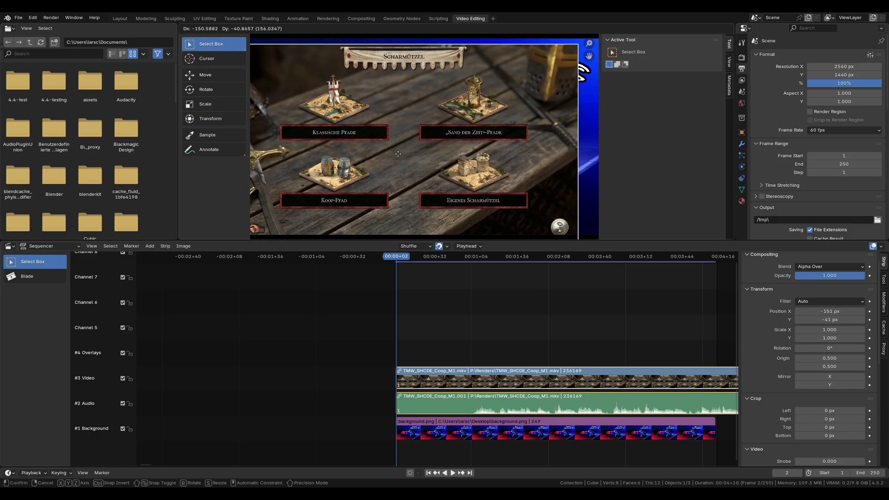
{"action": "key", "text": "s"}
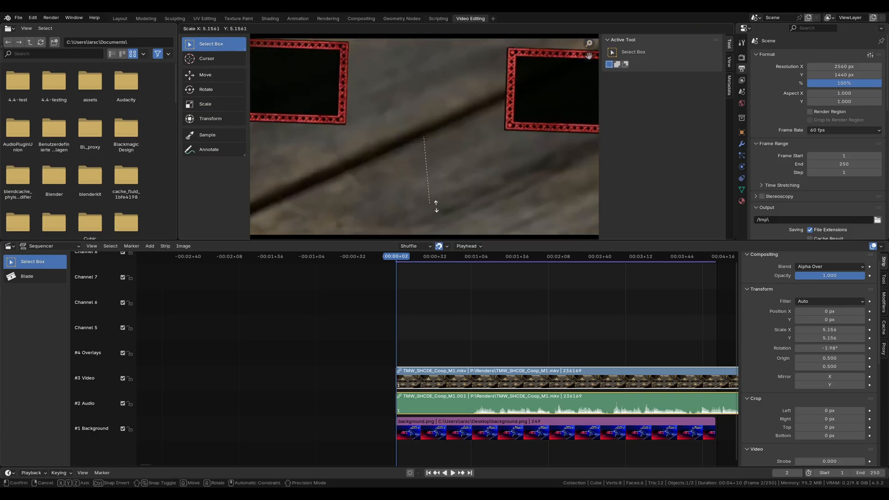
{"action": "key", "text": "Escape"}
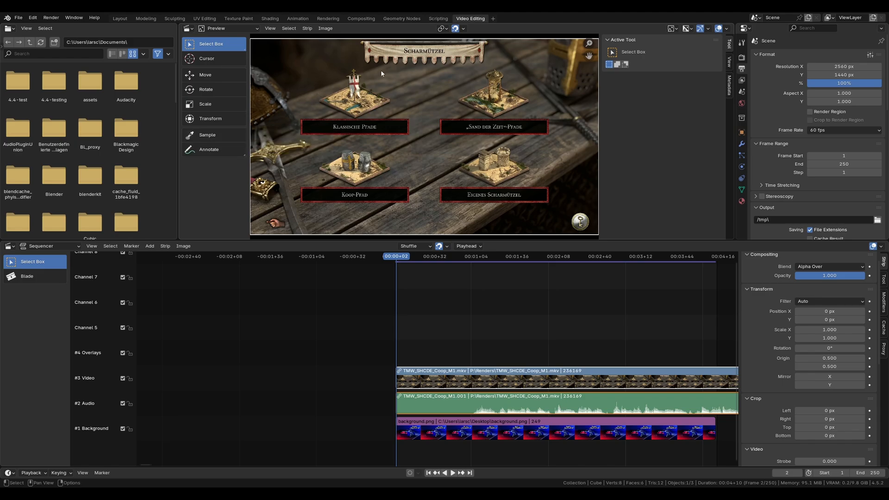
Step: Set the preview's pivot point to 2D Cursor and show the 2D cursor's location settings with View Settings collapsed
{"action": "left_click", "coordinate": [463, 28]}
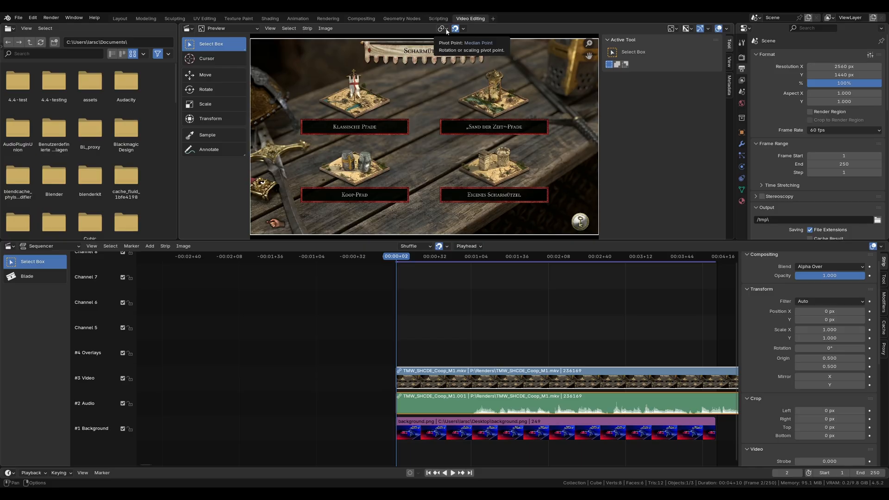
{"action": "left_click", "coordinate": [445, 29]}
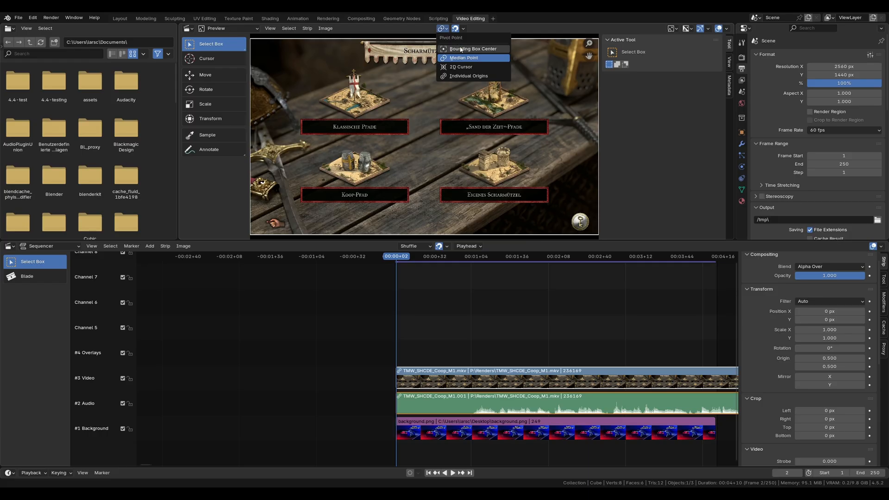
{"action": "left_click", "coordinate": [483, 65]}
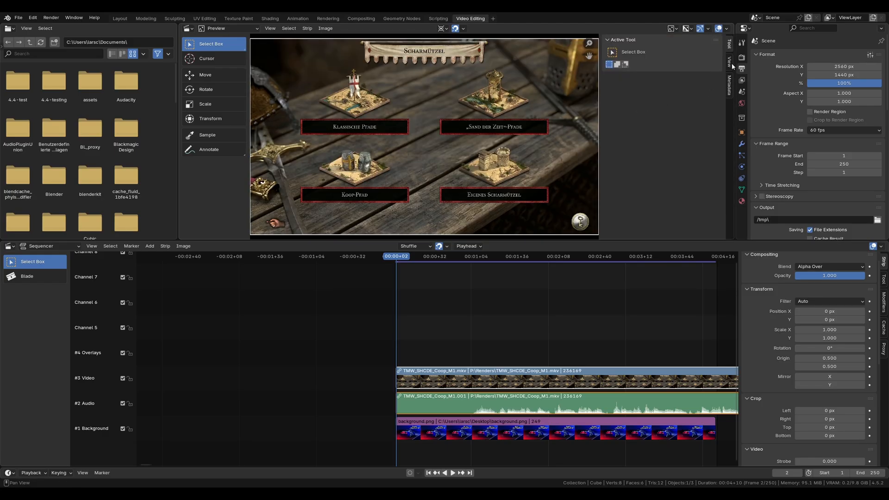
{"action": "left_click", "coordinate": [731, 62]}
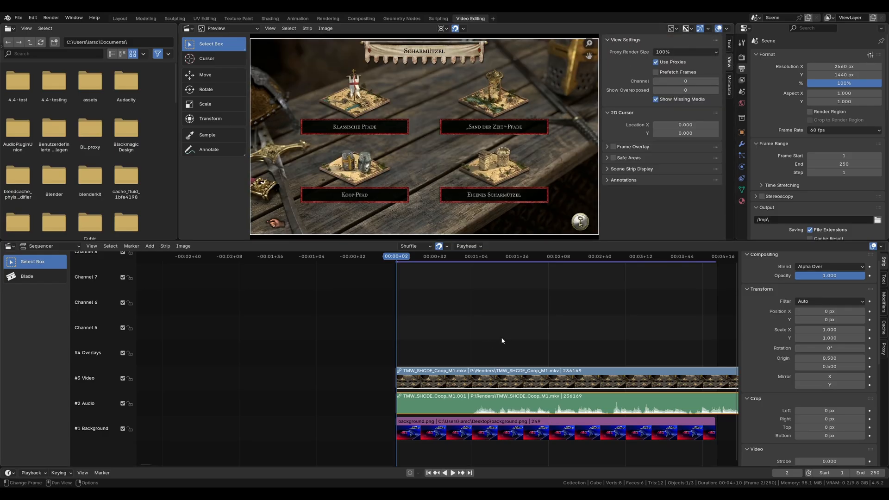
{"action": "left_click", "coordinate": [622, 41]}
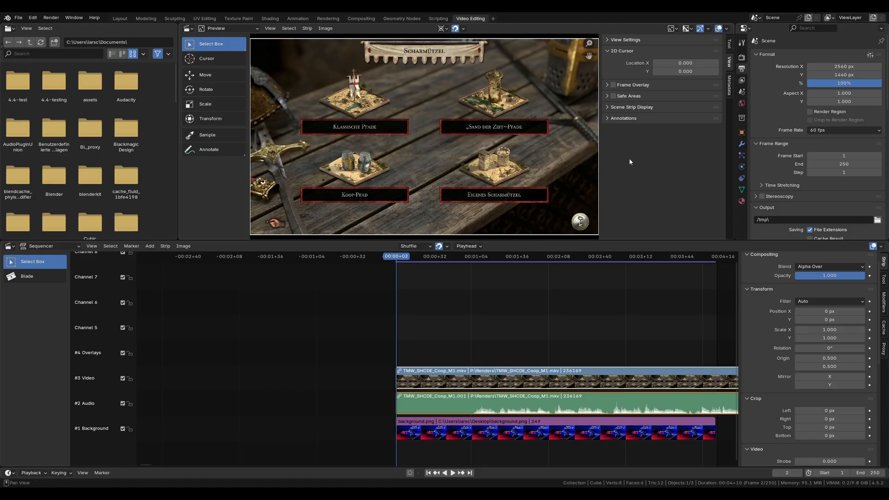
Step: Try scaling the video strip around the 2D cursor, set the cursor's X location to -0.5, and try the scaling again
{"action": "key", "text": "s"}
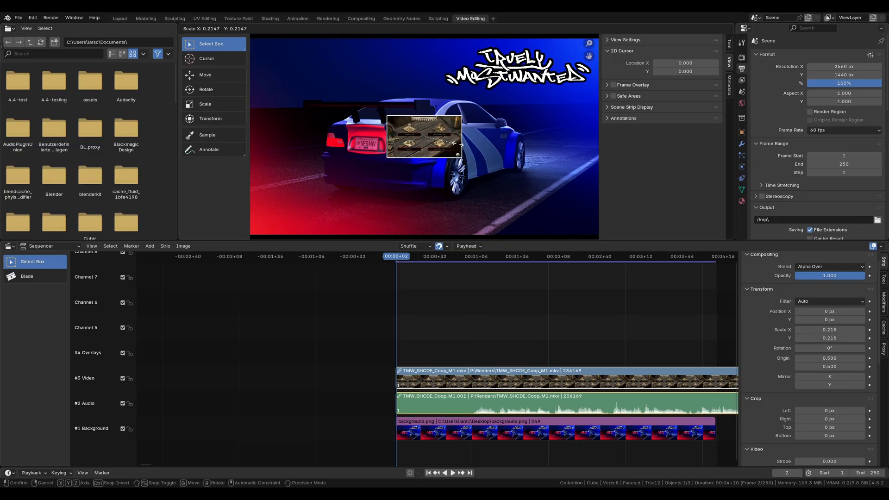
{"action": "right_click", "coordinate": [572, 160]}
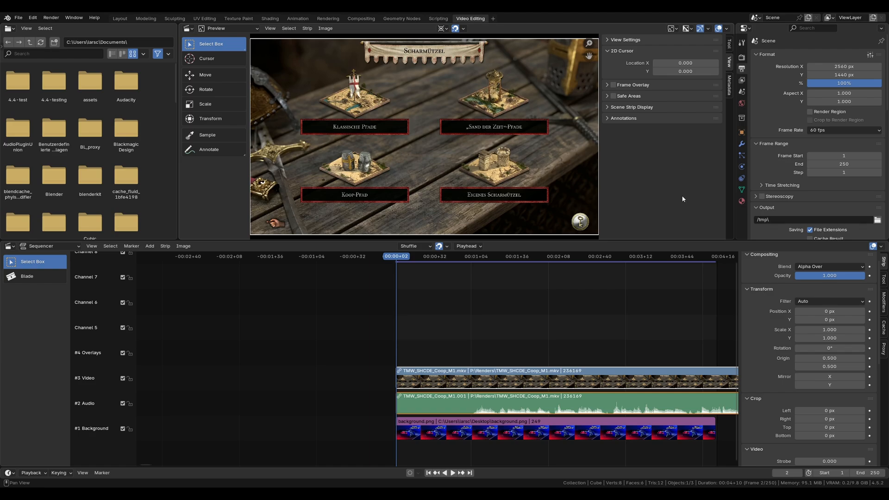
{"action": "left_click", "coordinate": [680, 60]}
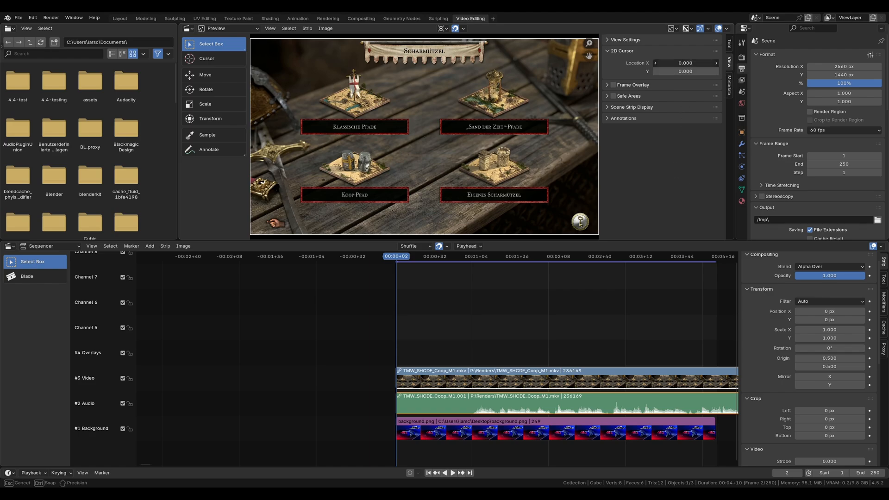
{"action": "type", "text": "-0.5"}
{"action": "key", "text": "Return"}
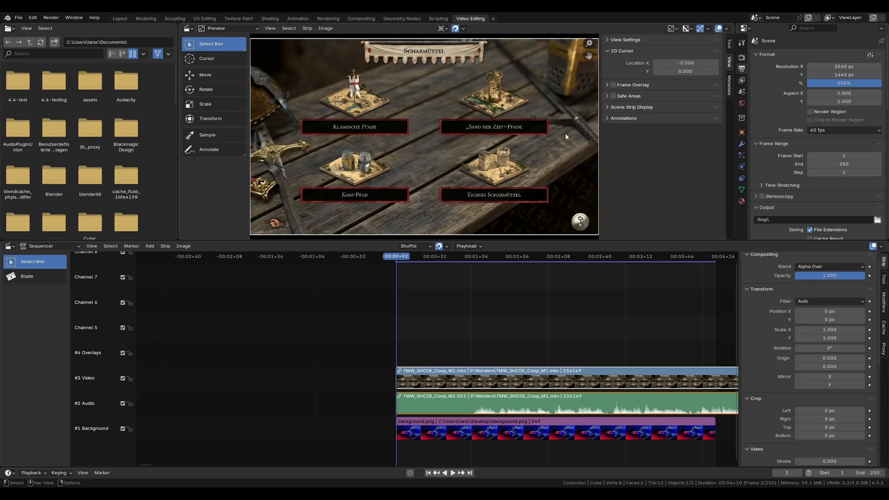
{"action": "key", "text": "s"}
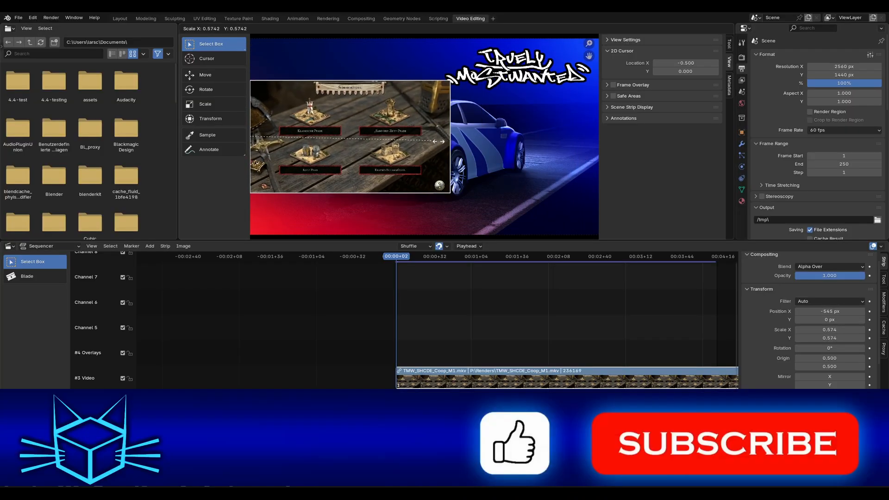
{"action": "key", "text": "Escape"}
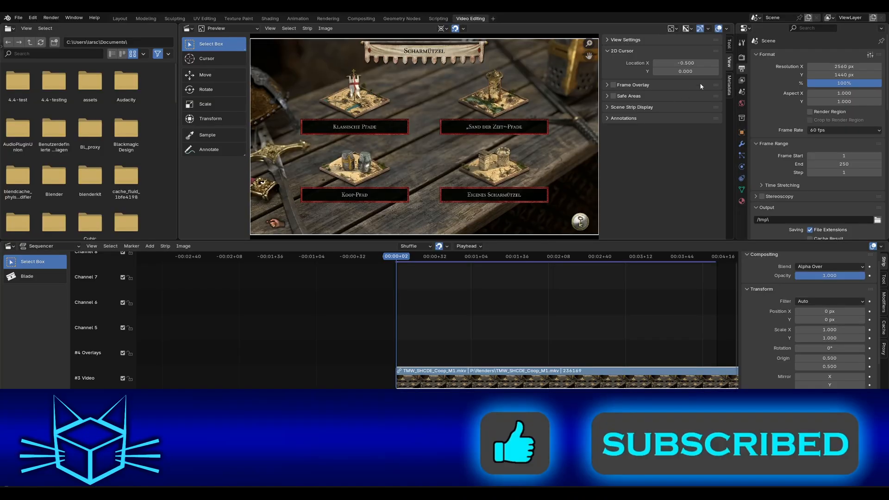
Step: Set the 2D cursor's Y location to -0.5 and try scaling the video strip toward that corner
{"action": "left_click", "coordinate": [688, 72]}
{"action": "type", "text": "-0"}
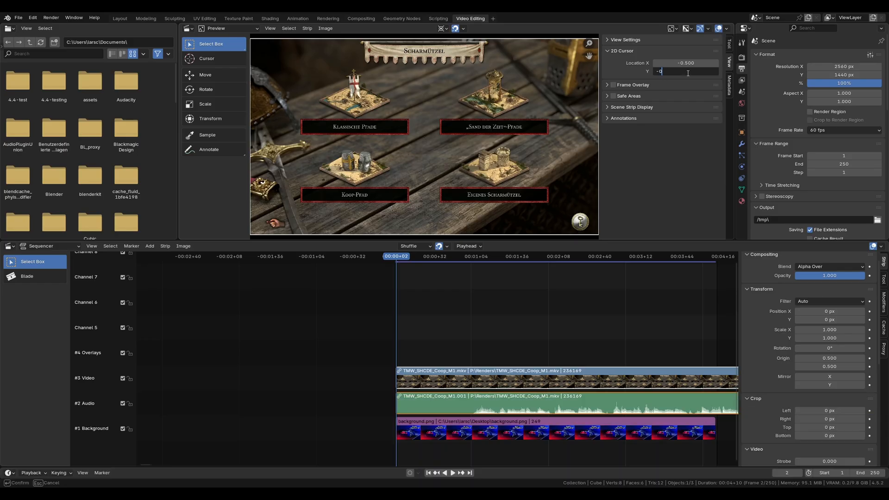
{"action": "type", "text": ".5"}
{"action": "key", "text": "Return"}
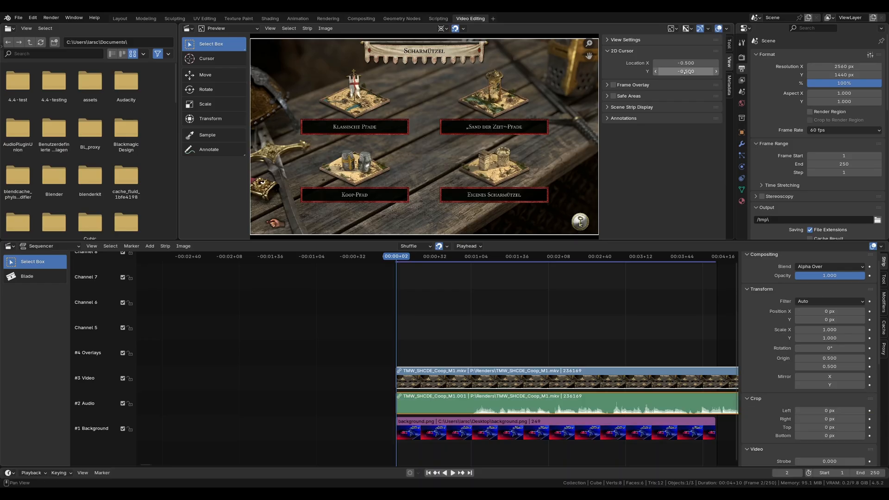
{"action": "key", "text": "s"}
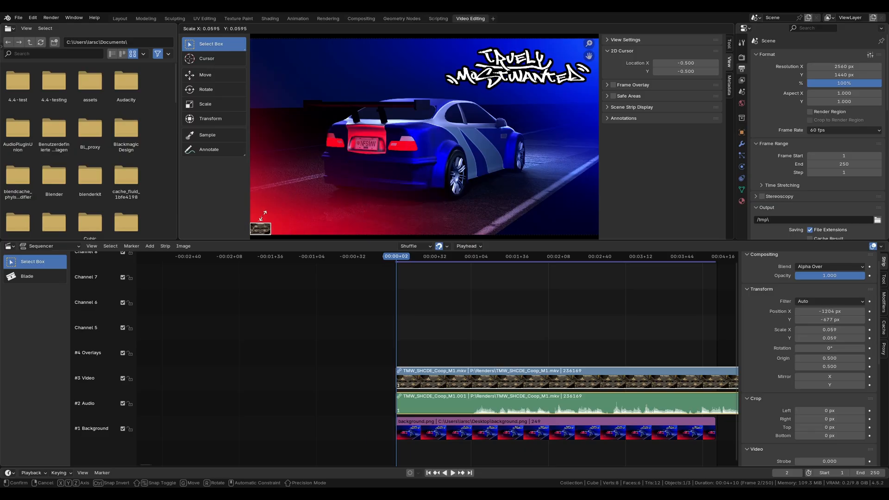
{"action": "key", "text": "Escape"}
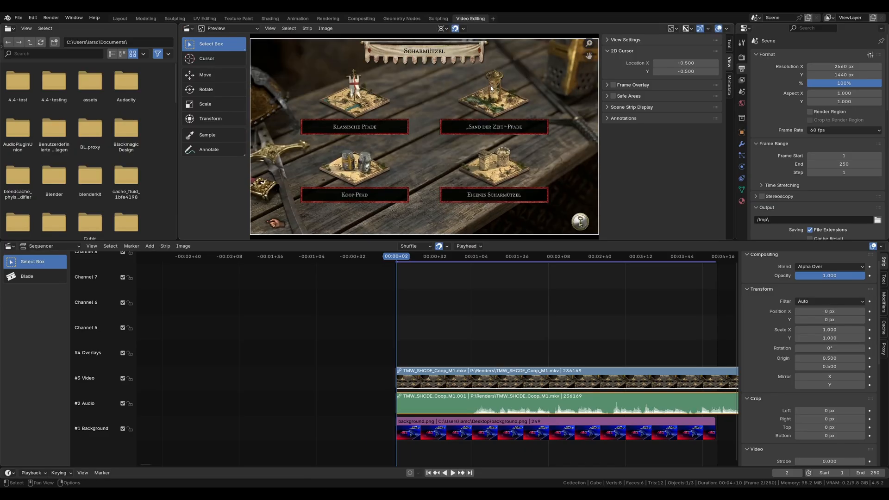
Step: Set the 2D cursor's X and Y location to 0.5, try scaling the video strip around it, and cancel the scaling
{"action": "left_click", "coordinate": [687, 63]}
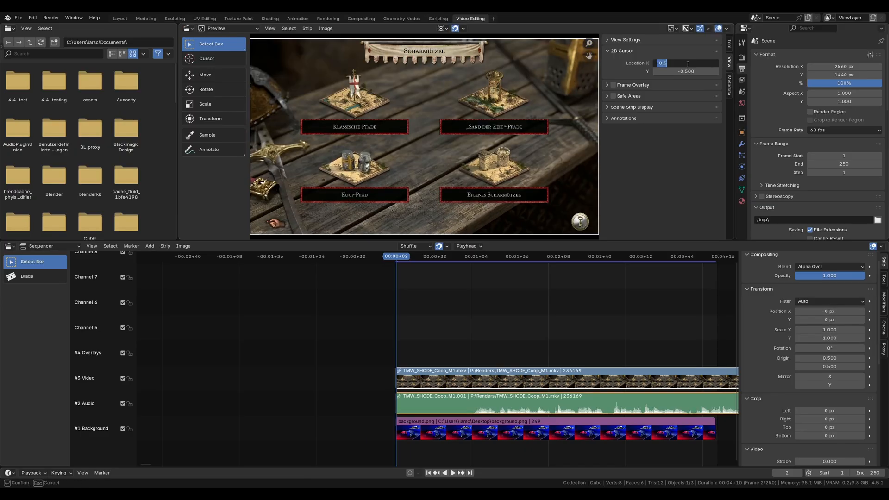
{"action": "type", "text": "0.5"}
{"action": "key", "text": "Return"}
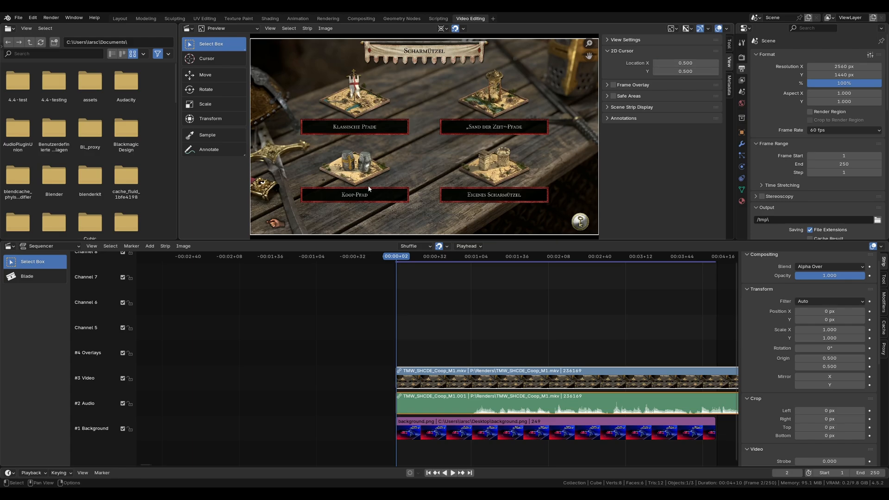
{"action": "key", "text": "s"}
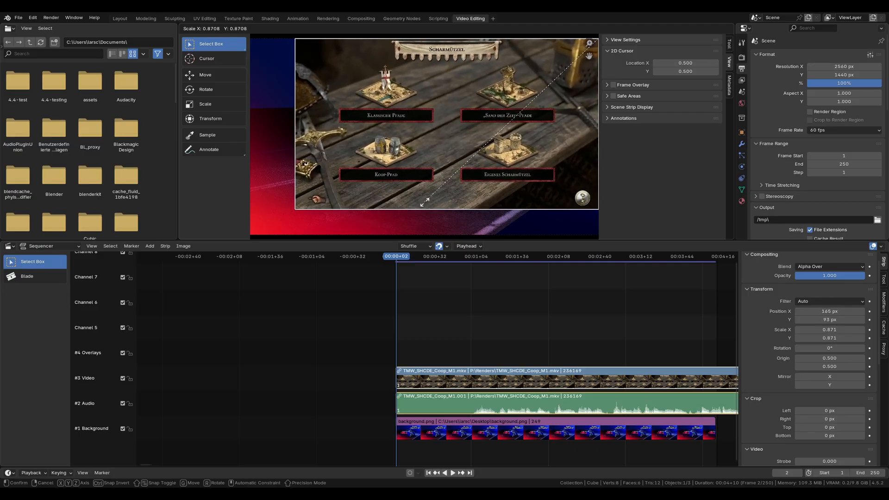
{"action": "key", "text": "Escape"}
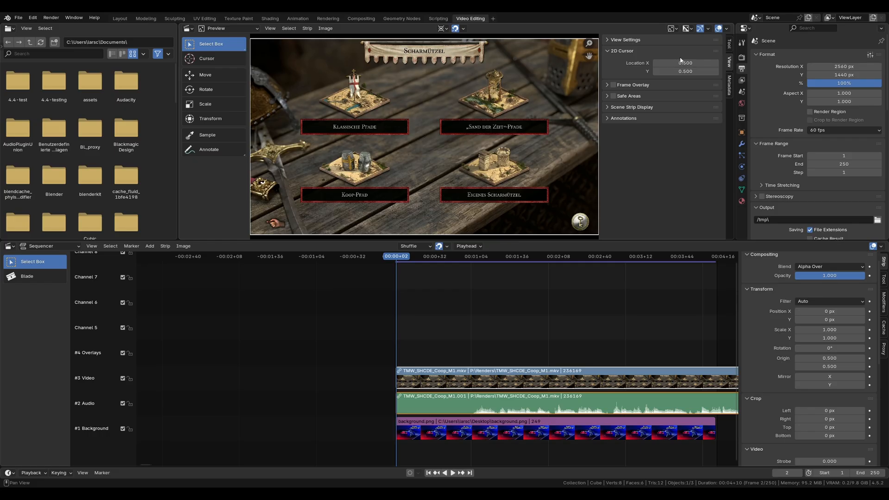
Step: Set the video strip's X and Y origin to 0 and try scaling it around the 2D cursor
{"action": "left_click", "coordinate": [840, 358]}
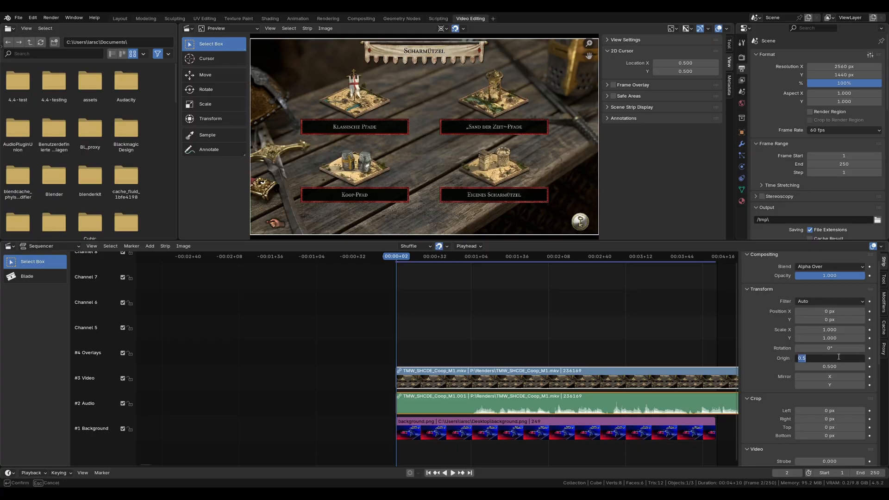
{"action": "type", "text": "0"}
{"action": "key", "text": "Return"}
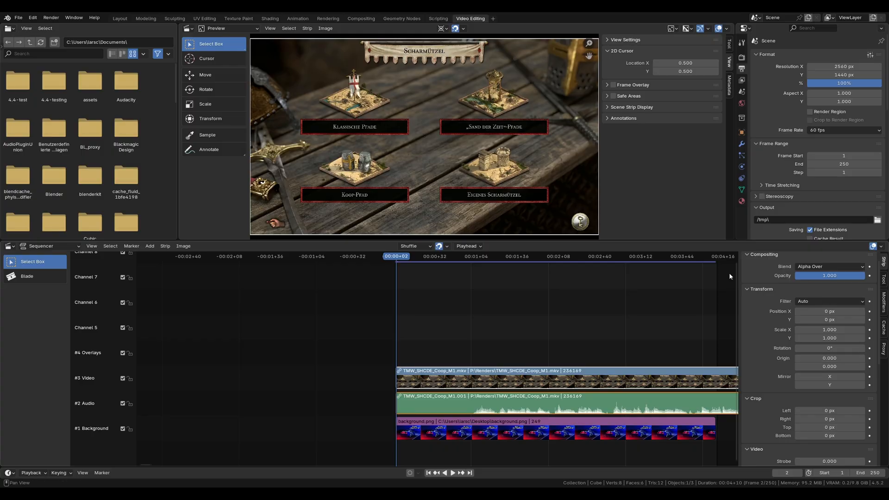
{"action": "key", "text": "s"}
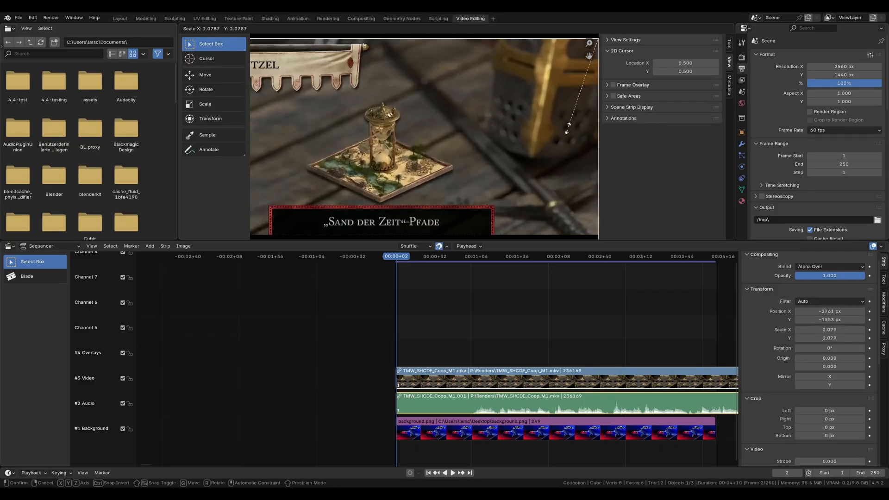
{"action": "key", "text": "Escape"}
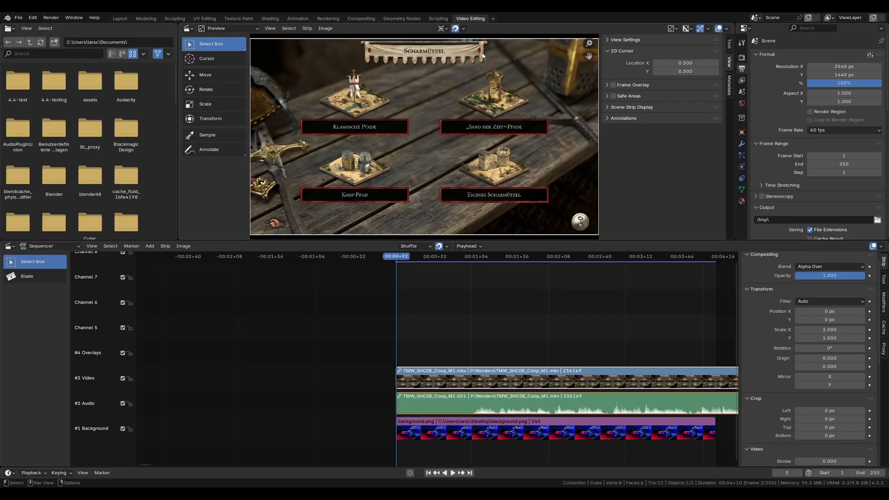
Step: Set the preview's pivot point to Median Point, try scaling the video strip, and cancel the scaling
{"action": "left_click", "coordinate": [442, 29]}
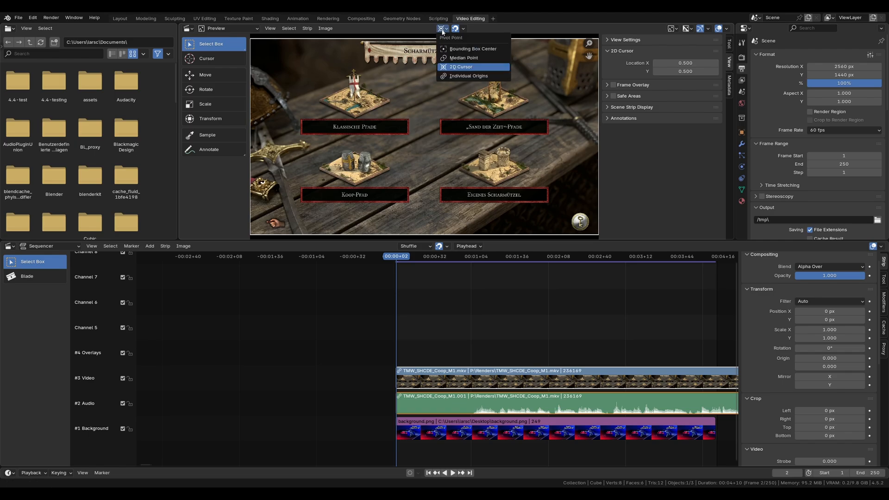
{"action": "left_click", "coordinate": [454, 58]}
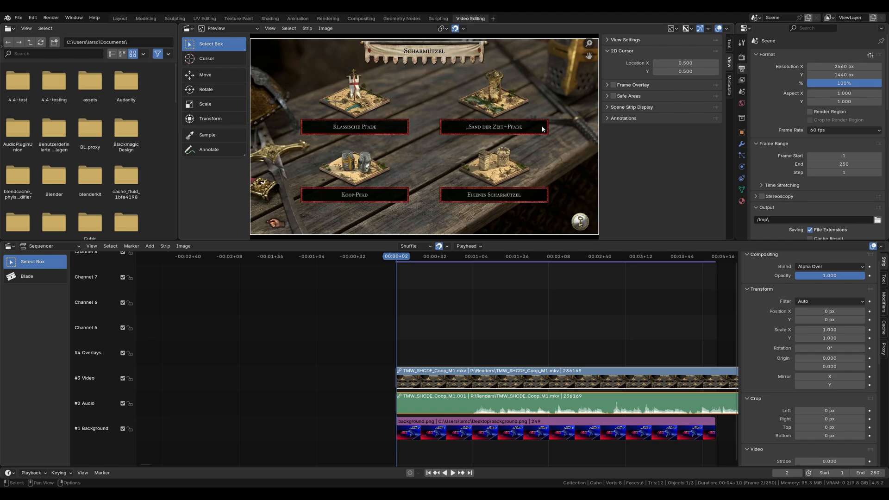
{"action": "key", "text": "s"}
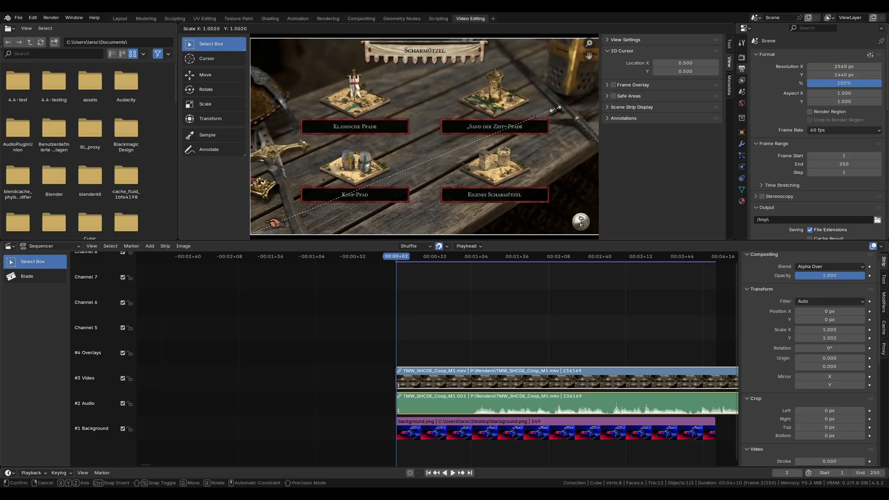
{"action": "right_click", "coordinate": [557, 111]}
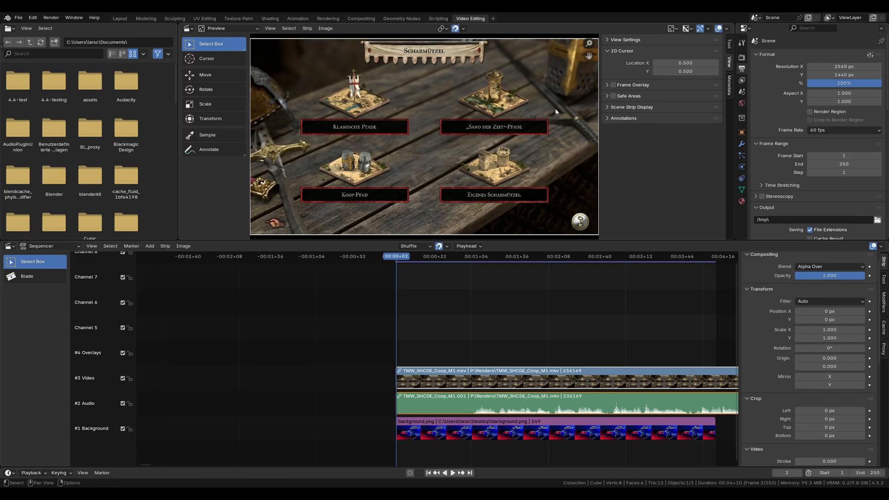
Step: Set the video strip's X and Y origin to 1
{"action": "left_click", "coordinate": [828, 358]}
{"action": "type", "text": "1"}
{"action": "key", "text": "Return"}
{"action": "left_click", "coordinate": [825, 366]}
{"action": "type", "text": "1"}
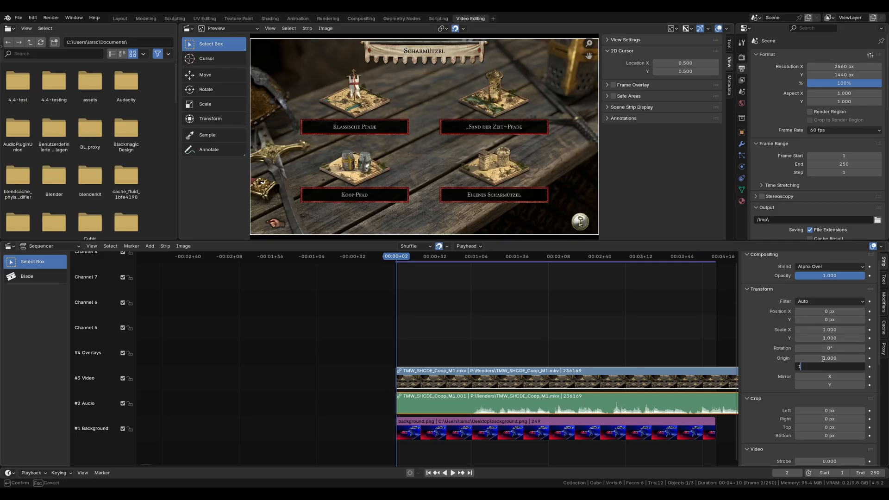
{"action": "key", "text": "Return"}
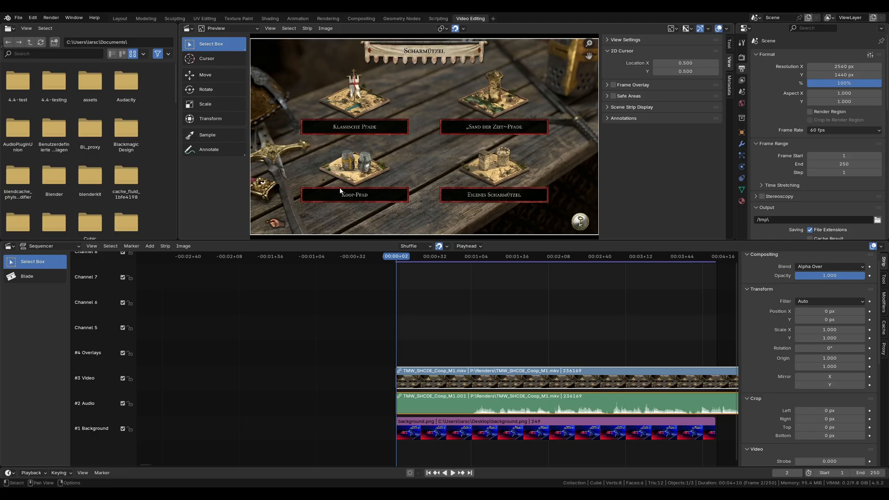
Step: Try scaling and rotating the video strip around its origin in the preview, and cancel both transforms
{"action": "key", "text": "s"}
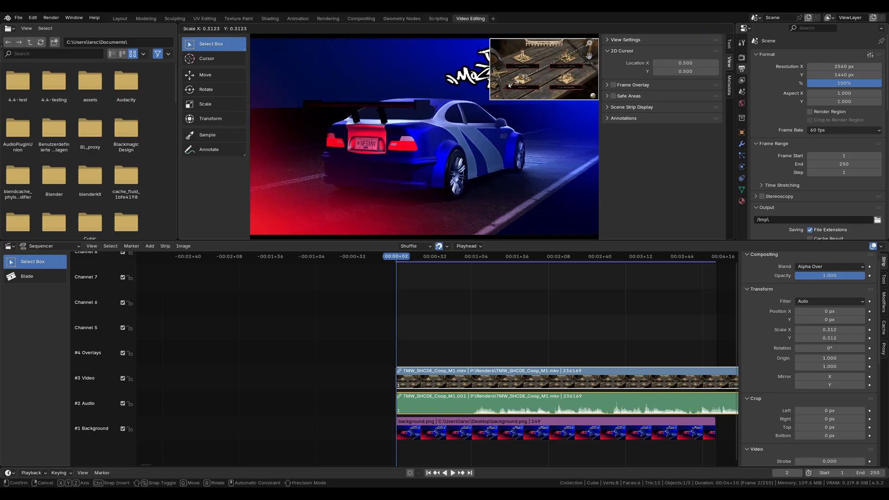
{"action": "right_click", "coordinate": [369, 240]}
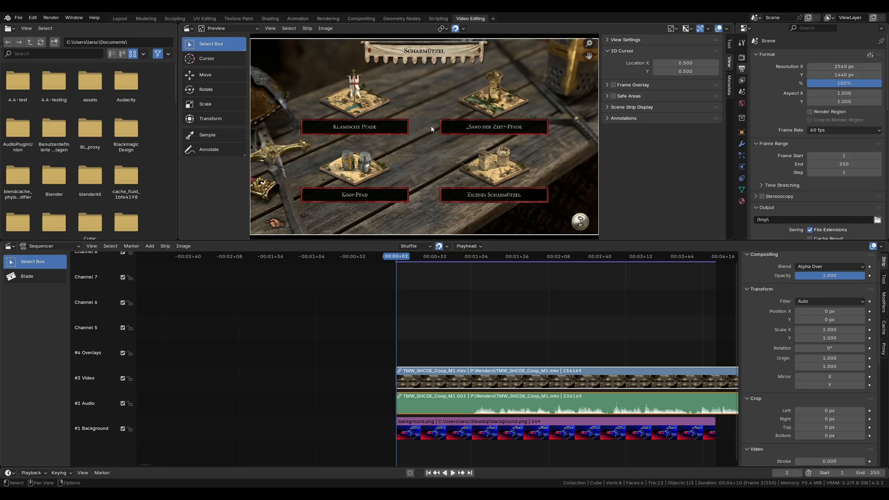
{"action": "key", "text": "r"}
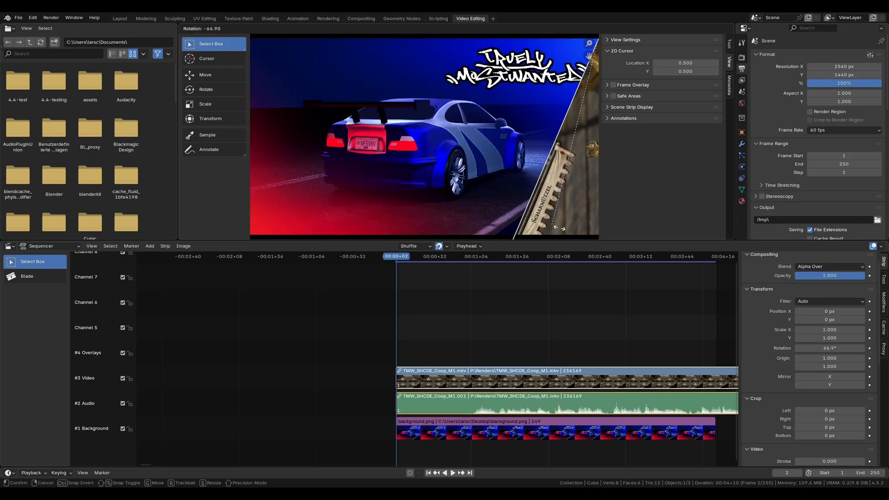
{"action": "key", "text": "Escape"}
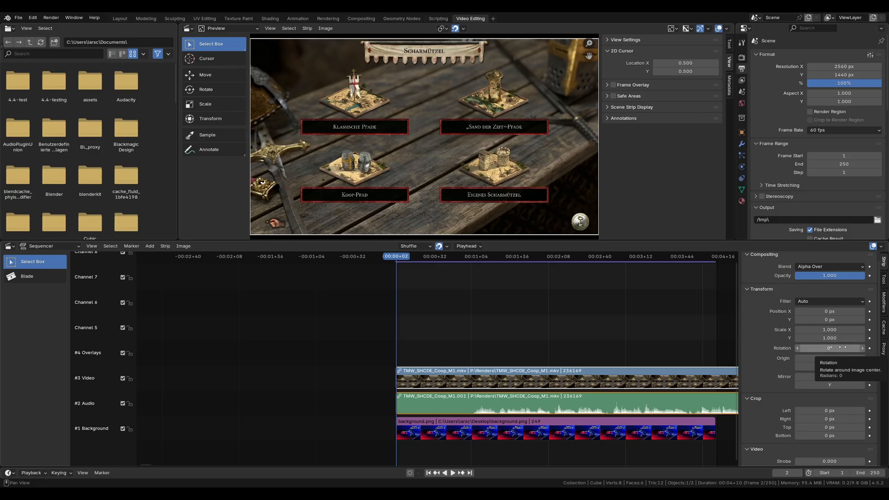
Step: Keyframe the video strip's rotation at 0° on frame 2 and at about 70.6° on frame 59
{"action": "key", "text": "i"}
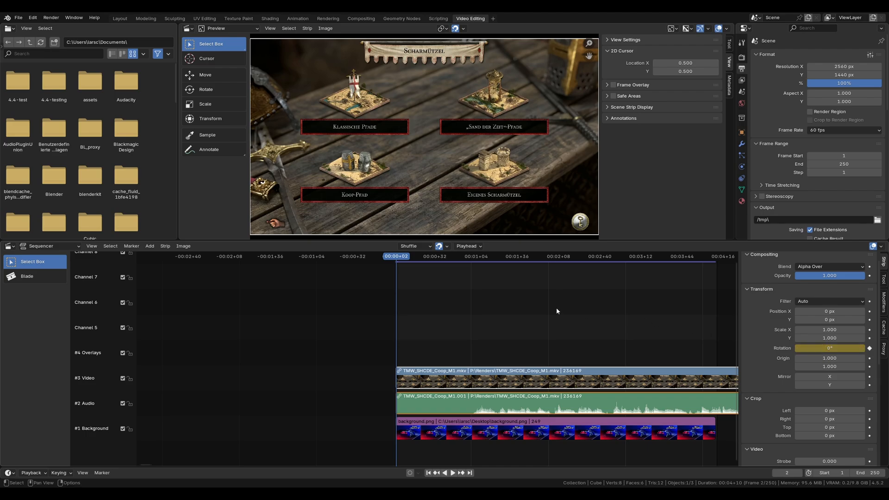
{"action": "left_click_drag", "start_coordinate": [398, 260], "coordinate": [470, 265]}
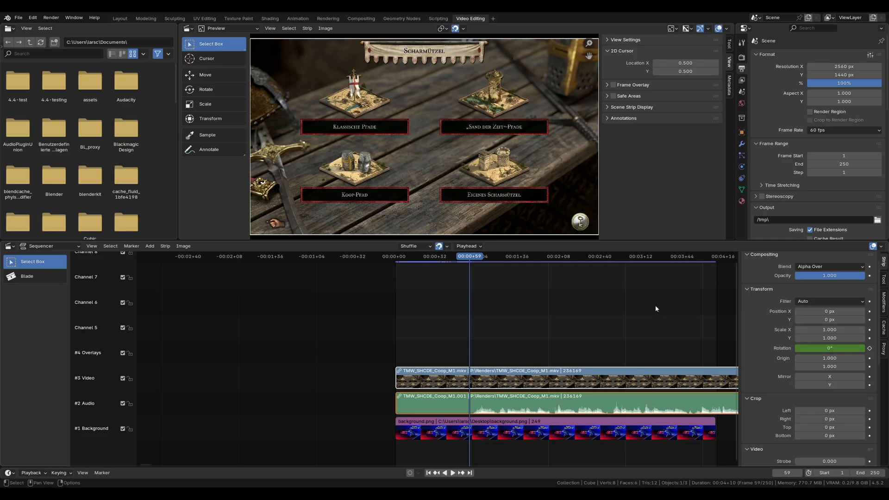
{"action": "key", "text": "r"}
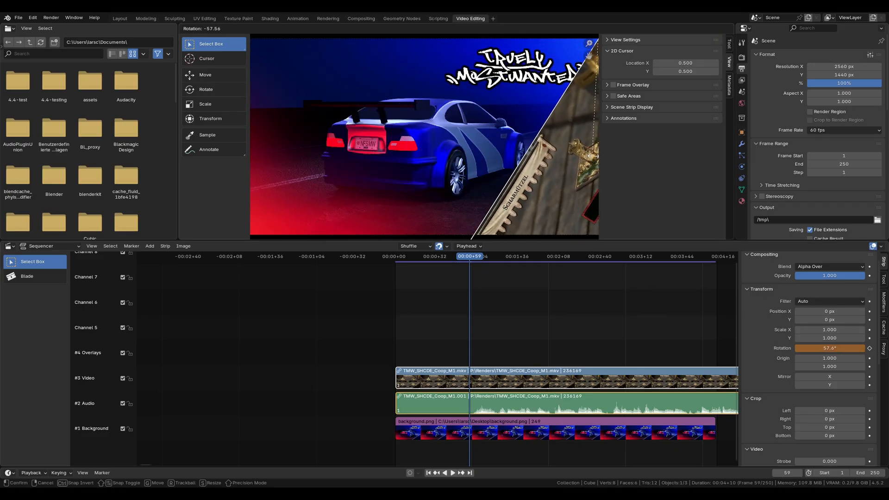
{"action": "left_click", "coordinate": [620, 165]}
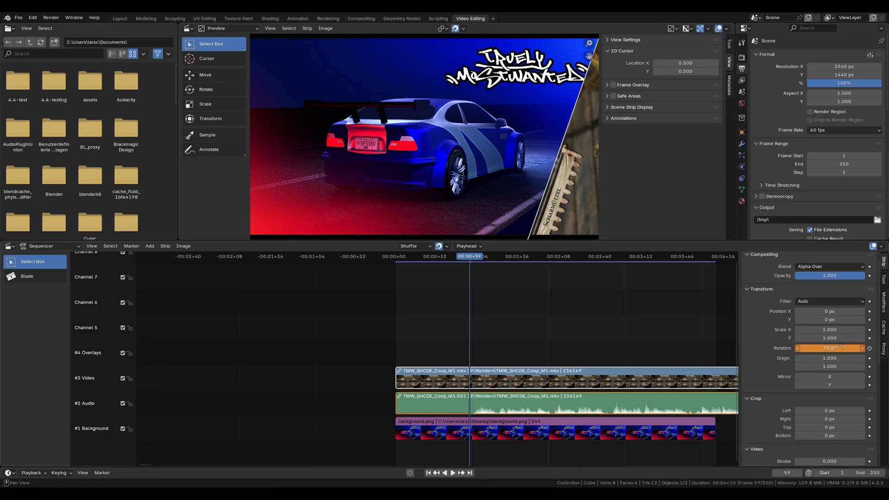
{"action": "key", "text": "i"}
{"action": "left_click", "coordinate": [66, 245]}
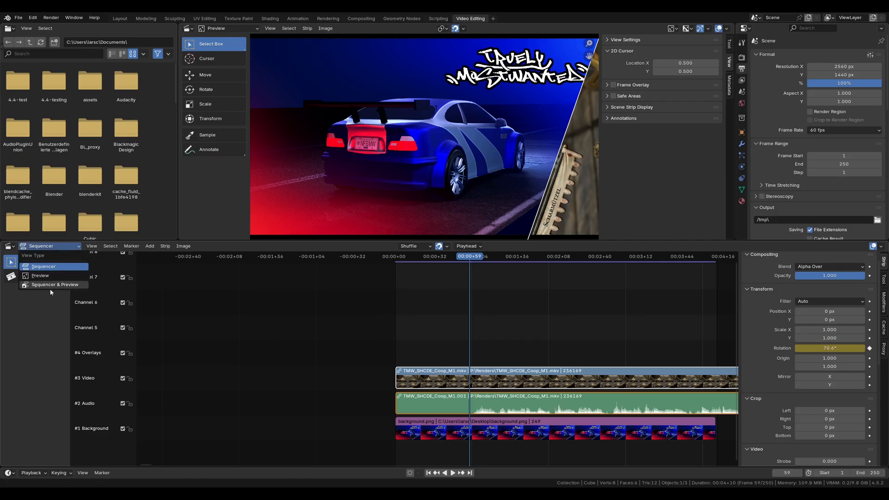
{"action": "left_click", "coordinate": [53, 247]}
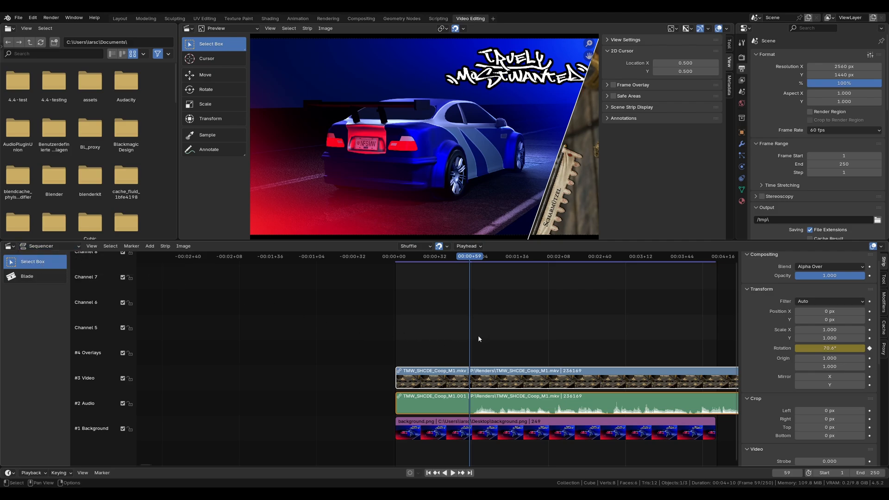
{"action": "left_click", "coordinate": [416, 246]}
Step: Scrub the playhead back to frame 0 and play the video strip's rotation animation
{"action": "left_click", "coordinate": [451, 258]}
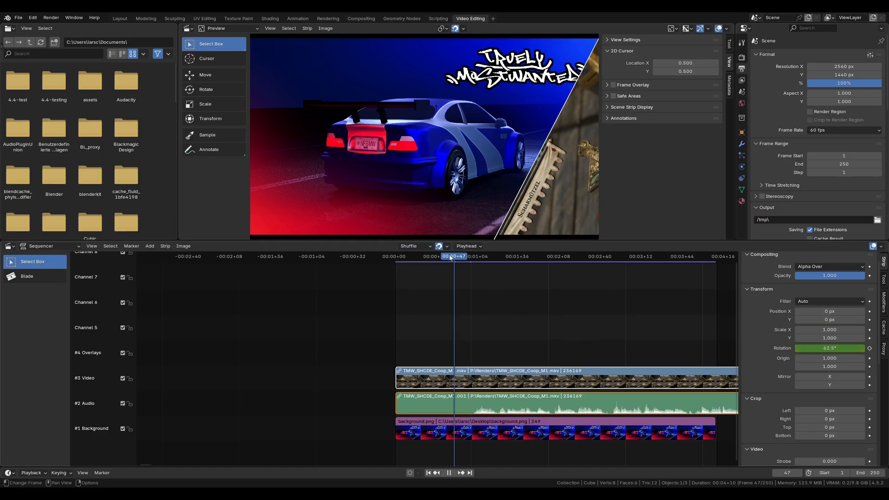
{"action": "left_click_drag", "start_coordinate": [450, 258], "coordinate": [394, 258]}
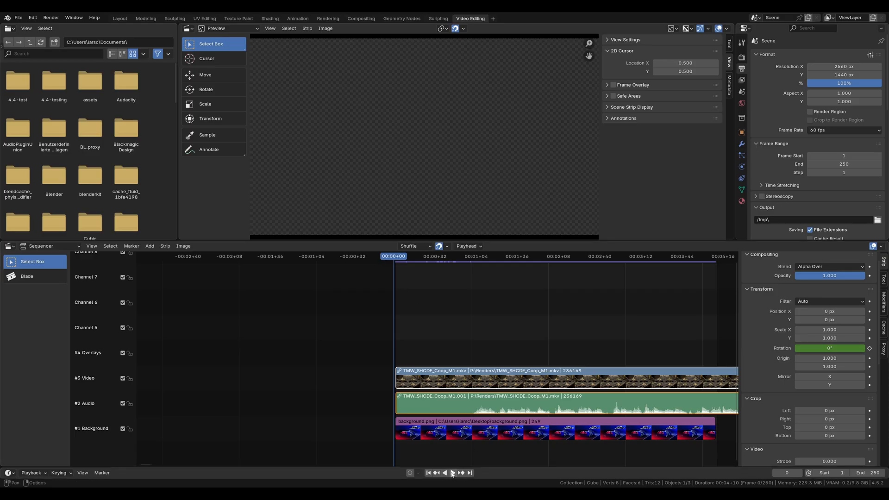
{"action": "left_click", "coordinate": [452, 473]}
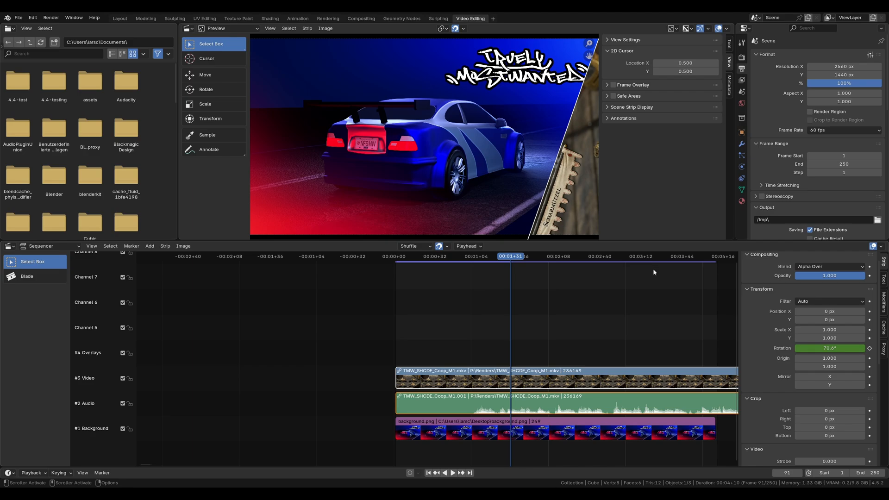
Step: Clear the keyframes on the video strip's rotation and set the rotation to 0°
{"action": "right_click", "coordinate": [813, 348]}
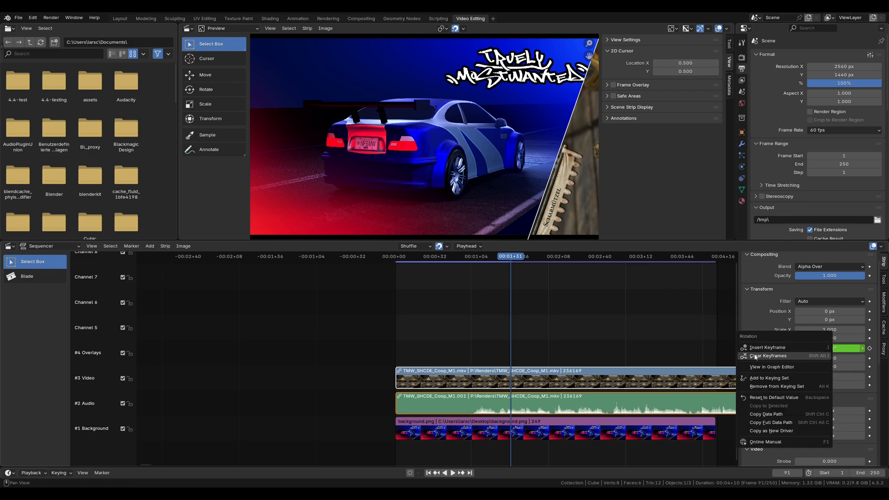
{"action": "left_click", "coordinate": [785, 356]}
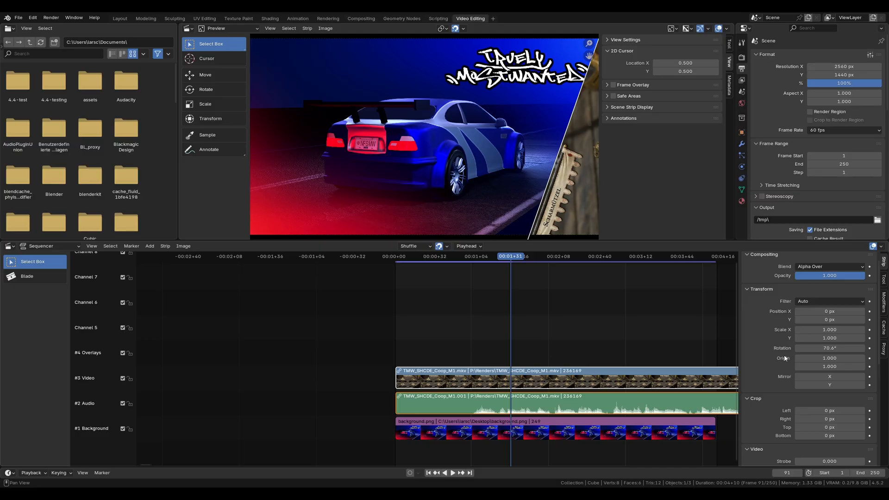
{"action": "left_click", "coordinate": [829, 348]}
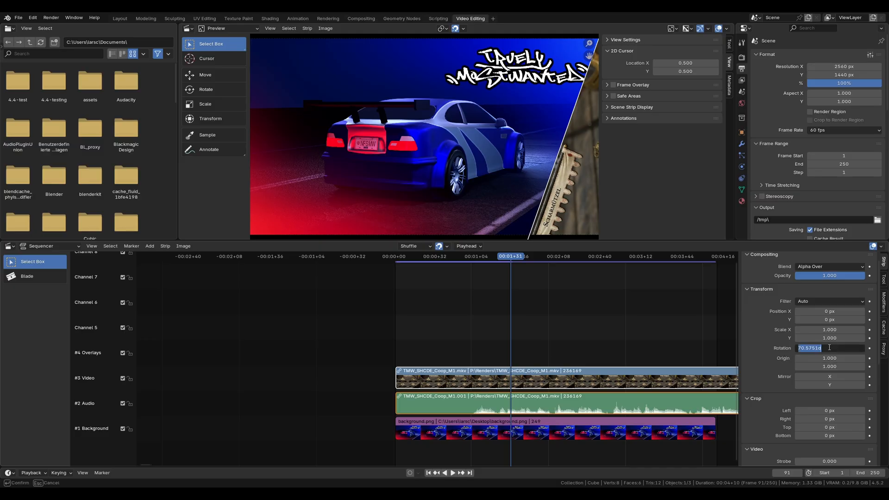
{"action": "type", "text": "0"}
{"action": "key", "text": "Return"}
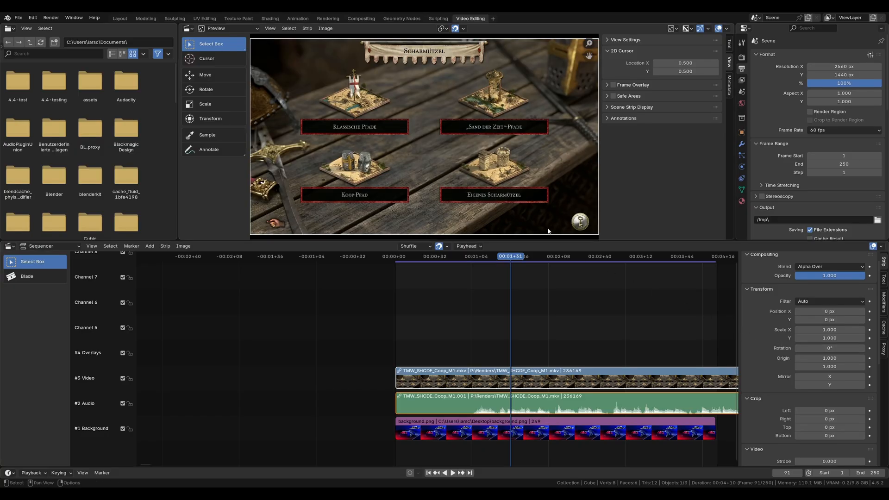
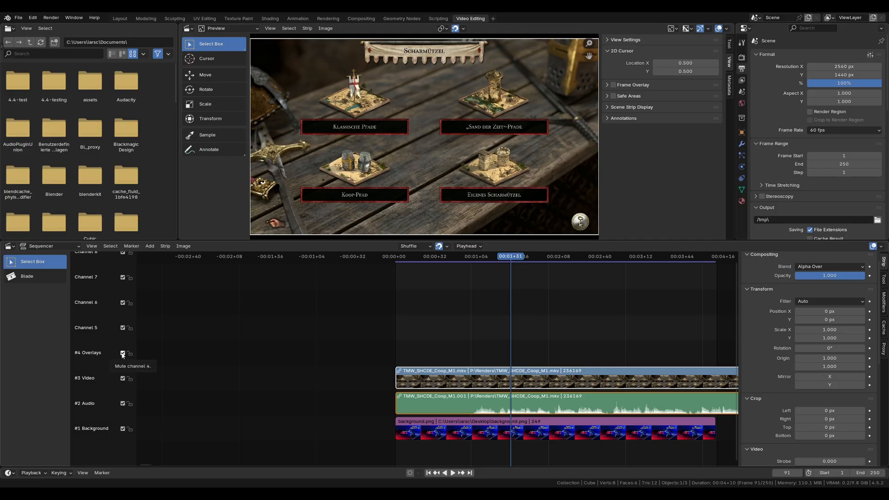
Step: Toggle muting of the Video channel off and on again, and lock the channel
{"action": "left_click", "coordinate": [123, 379]}
{"action": "left_click", "coordinate": [123, 379]}
{"action": "left_click", "coordinate": [130, 378]}
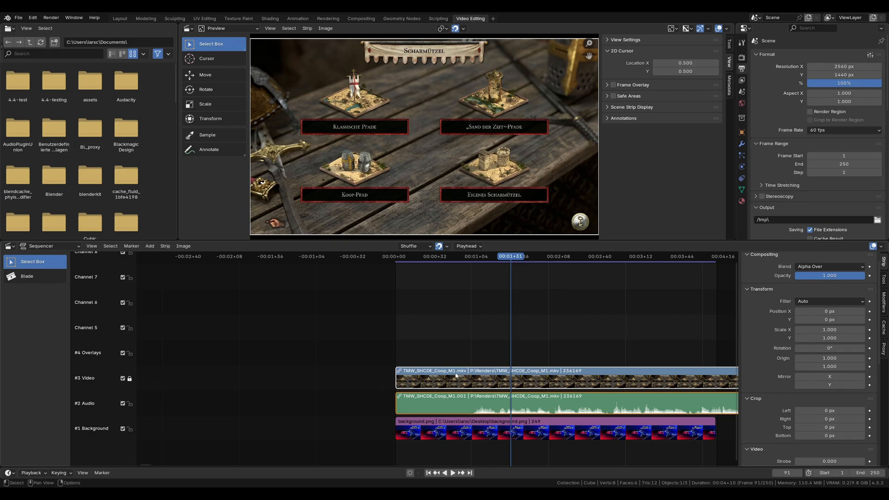
Step: Try moving the linked video and audio strips along the timeline with the Video channel locked, and cancel the moves
{"action": "key", "text": "g"}
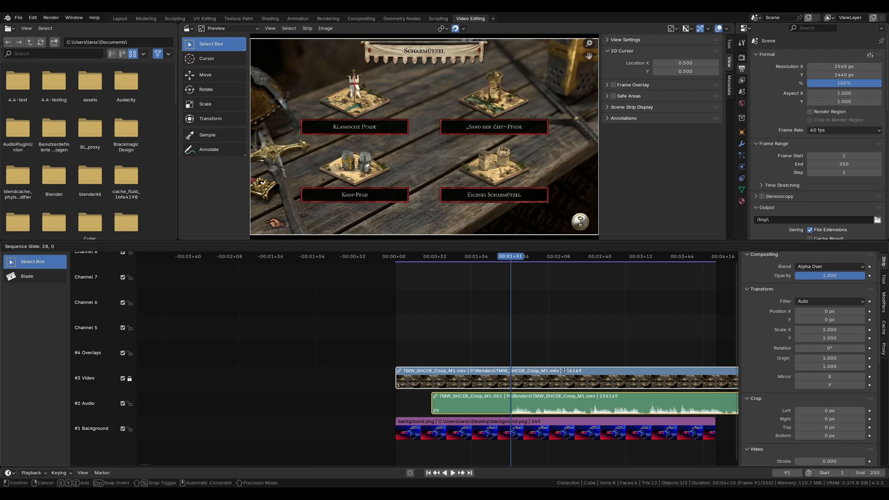
{"action": "left_click", "coordinate": [532, 369]}
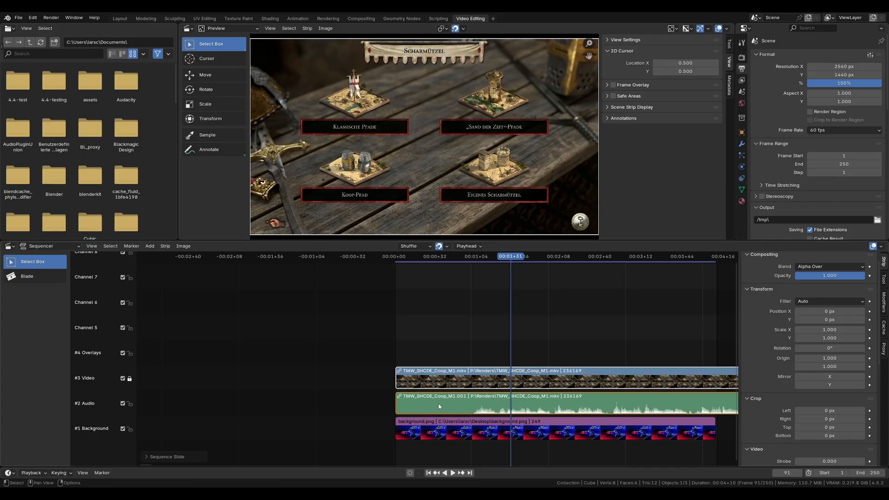
{"action": "key", "text": "g"}
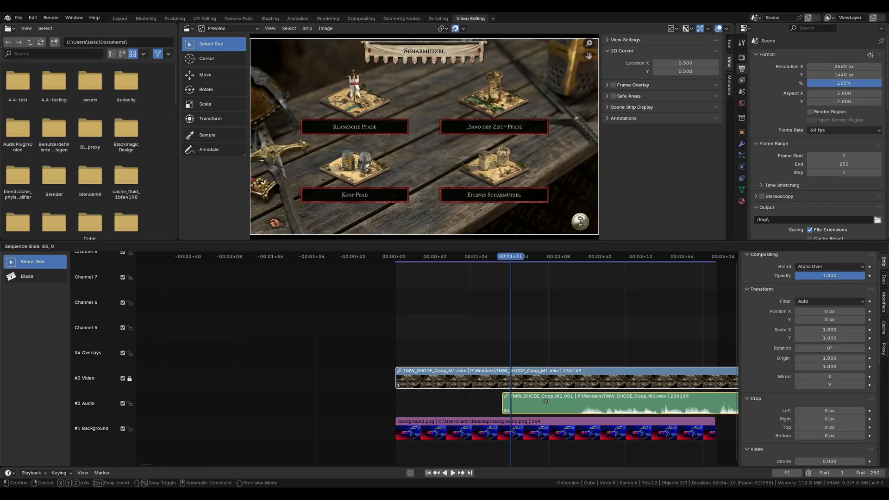
{"action": "left_click", "coordinate": [434, 398]}
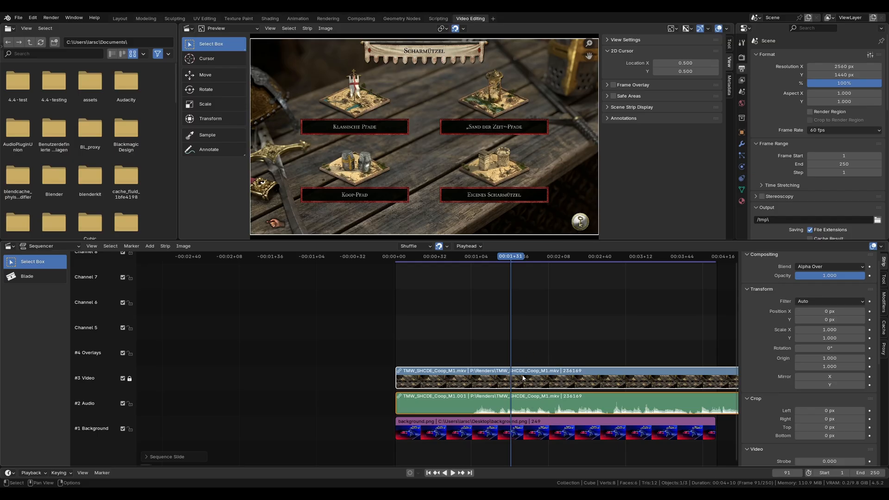
Step: Lock the Audio channel, and unlock both the Audio and Video channels
{"action": "left_click", "coordinate": [130, 404]}
{"action": "left_click", "coordinate": [130, 404]}
{"action": "left_click", "coordinate": [130, 379]}
Step: Select the linked video and audio strips and lock the strips themselves with Lock Strips
{"action": "left_click", "coordinate": [454, 378]}
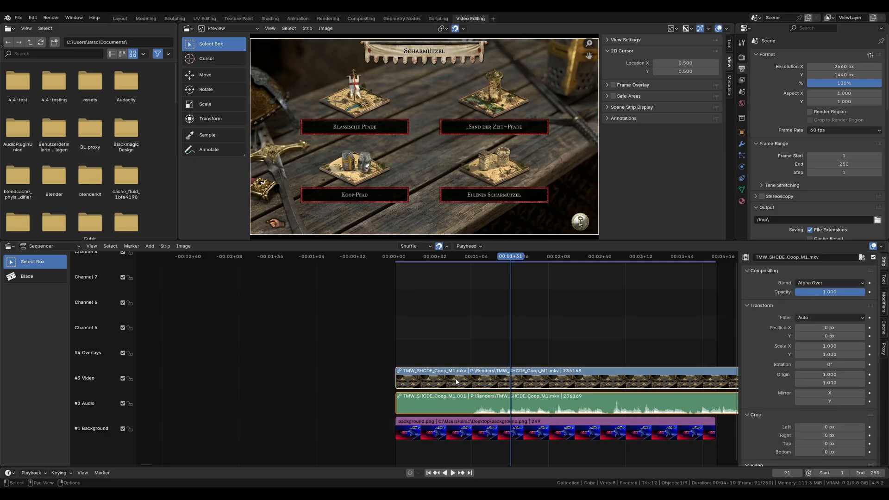
{"action": "right_click", "coordinate": [456, 379]}
{"action": "left_click", "coordinate": [466, 332]}
{"action": "left_click", "coordinate": [460, 379]}
{"action": "left_click", "coordinate": [466, 408]}
{"action": "left_click", "coordinate": [462, 378]}
{"action": "left_click", "coordinate": [165, 247]}
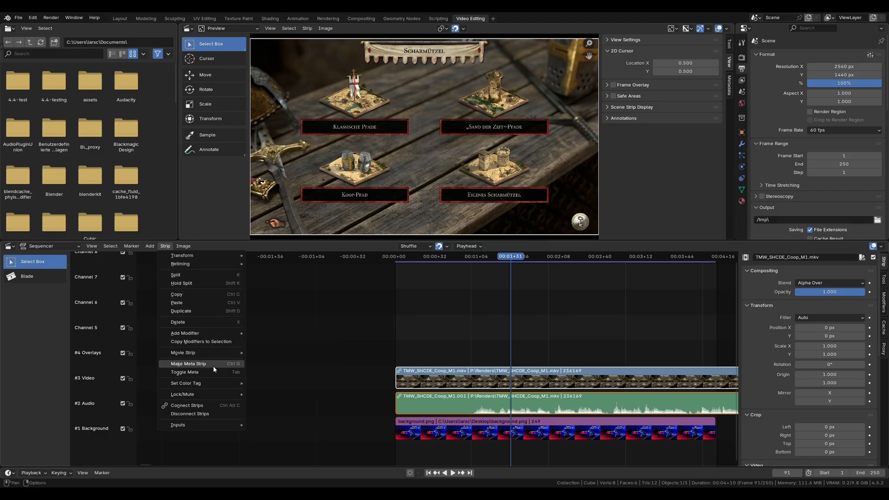
{"action": "mouse_move", "coordinate": [210, 397]}
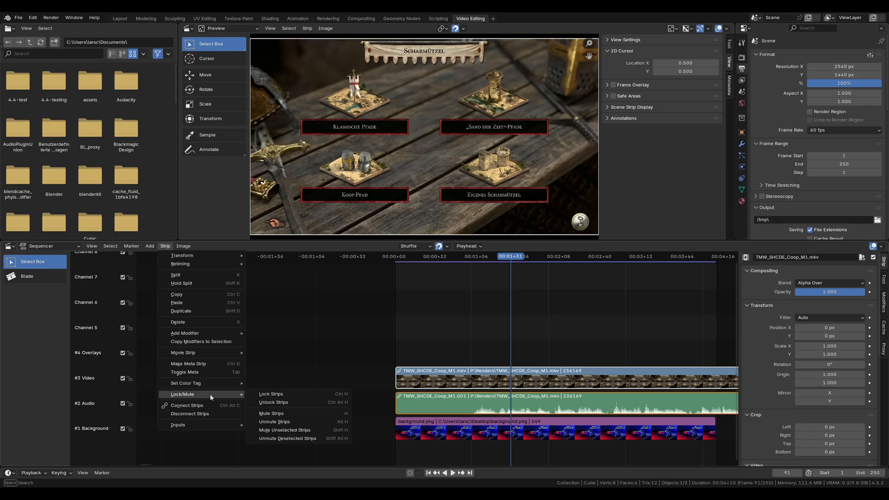
{"action": "left_click", "coordinate": [262, 395]}
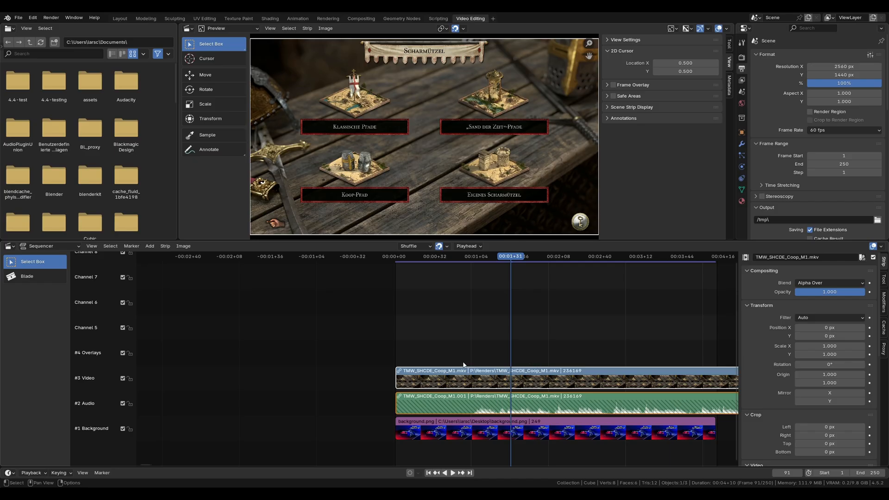
Step: Unlock the selected video and audio strips
{"action": "left_click", "coordinate": [166, 246]}
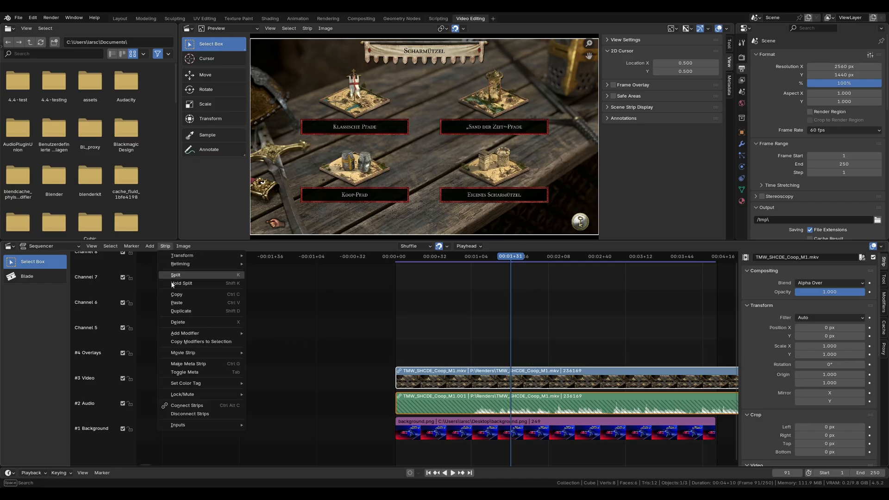
{"action": "mouse_move", "coordinate": [208, 394]}
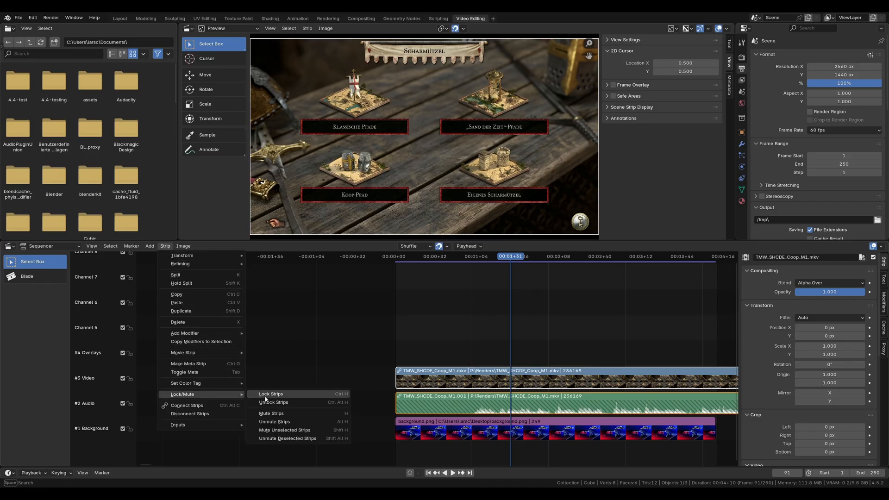
{"action": "left_click", "coordinate": [296, 402]}
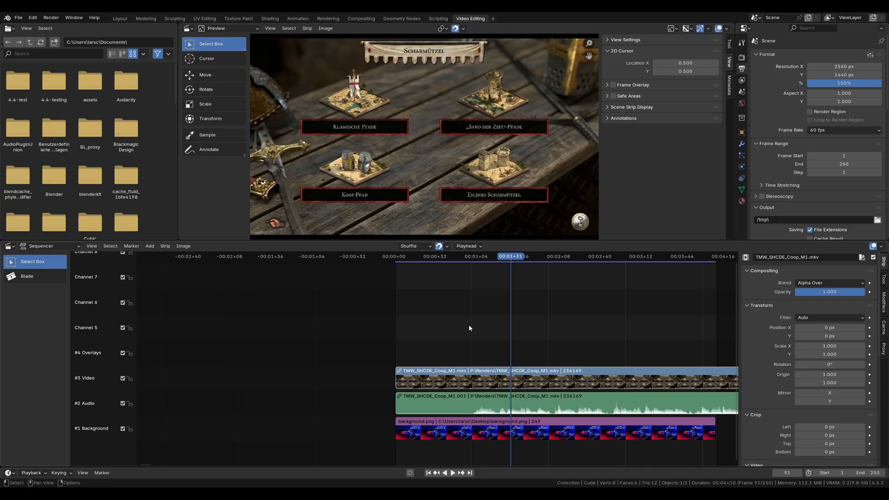
Step: Select the linked video and audio strips and mute both of them
{"action": "left_click", "coordinate": [466, 402]}
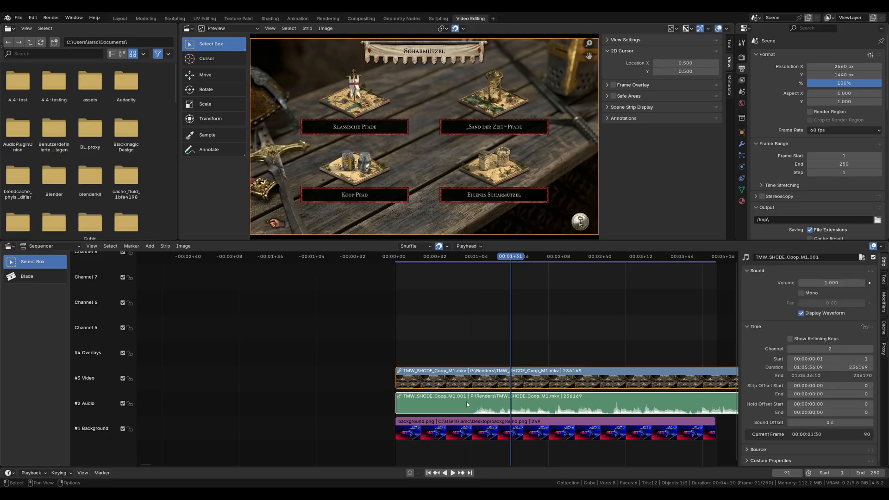
{"action": "left_click", "coordinate": [165, 246]}
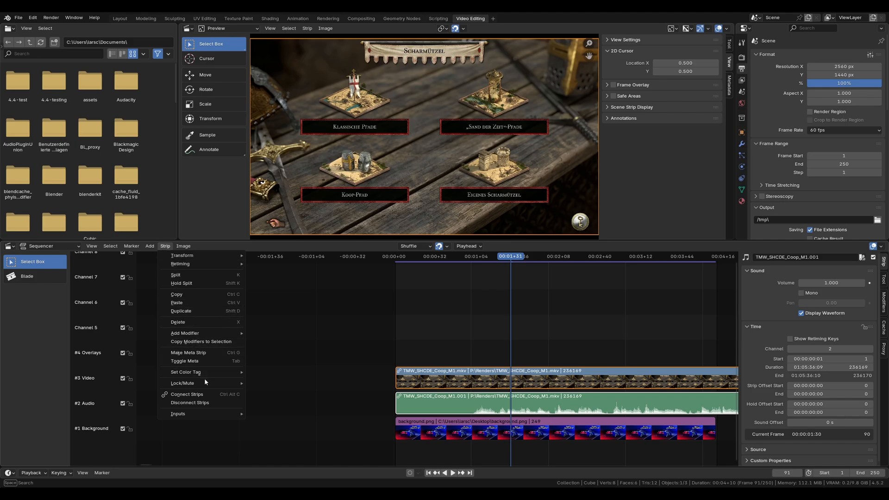
{"action": "mouse_move", "coordinate": [234, 381]}
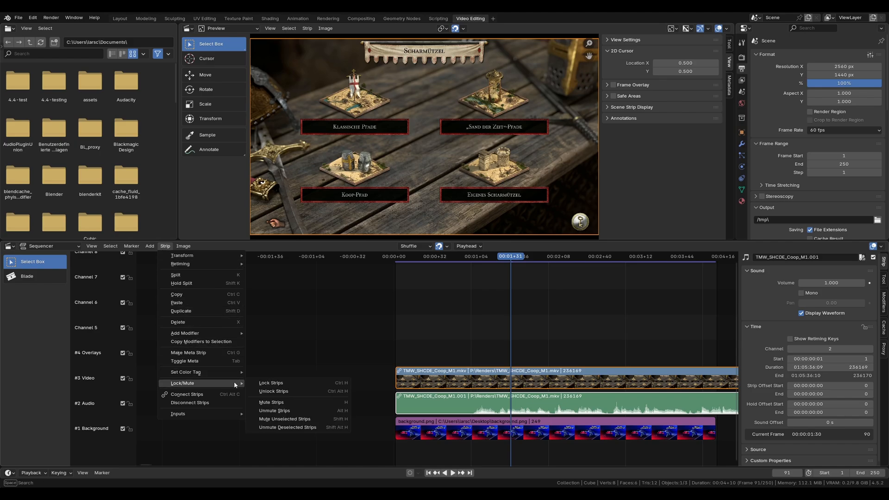
{"action": "left_click", "coordinate": [305, 405]}
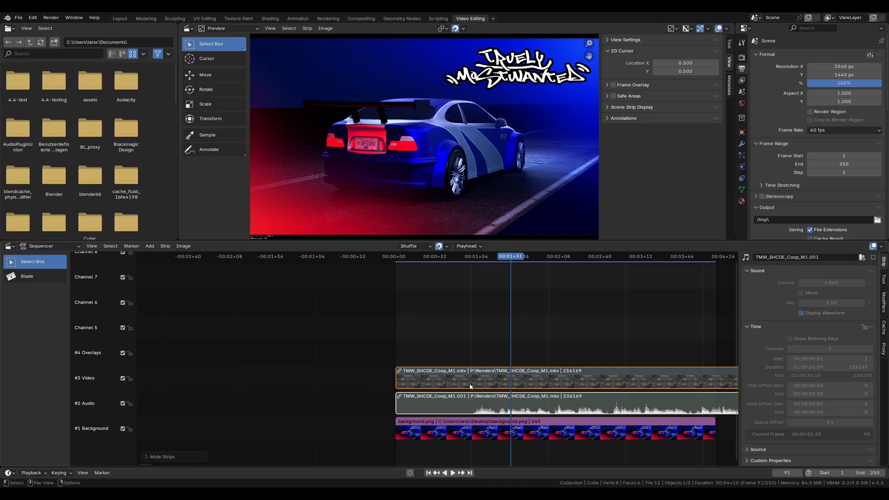
Step: Disconnect the video strip from its audio strip, and select each one individually
{"action": "left_click", "coordinate": [165, 247]}
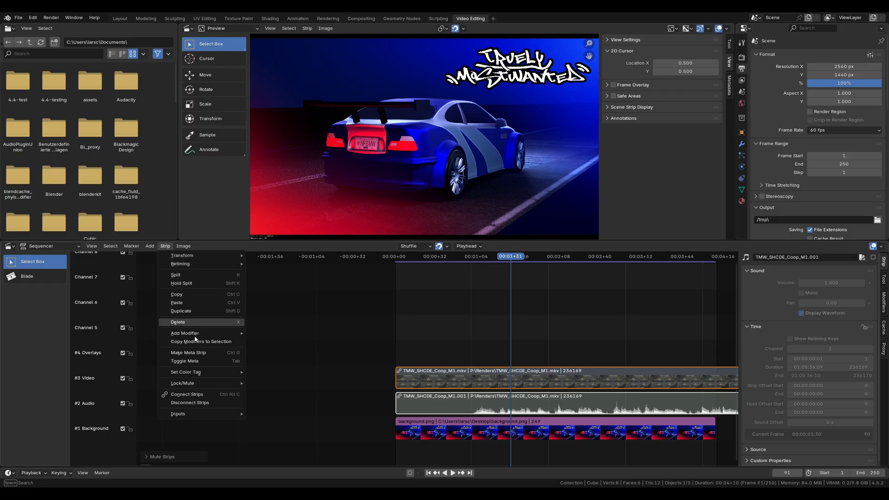
{"action": "mouse_move", "coordinate": [204, 386]}
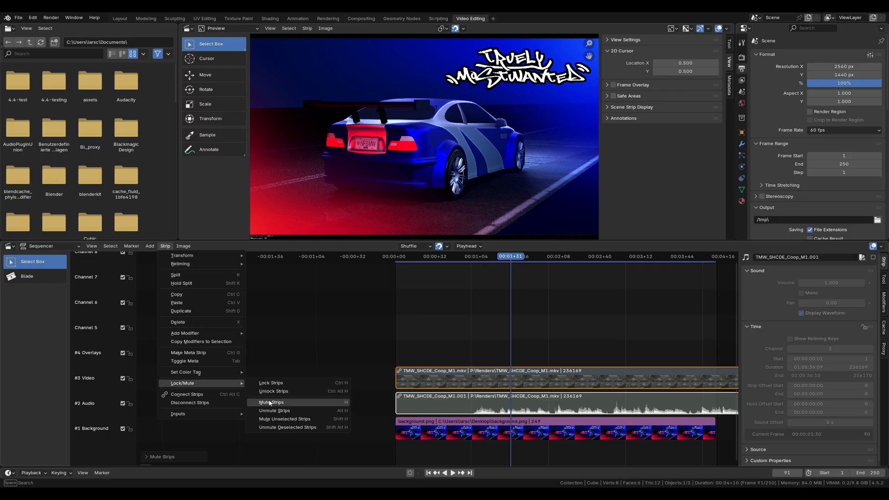
{"action": "left_click", "coordinate": [207, 403]}
{"action": "left_click_drag", "start_coordinate": [423, 374], "coordinate": [419, 402]}
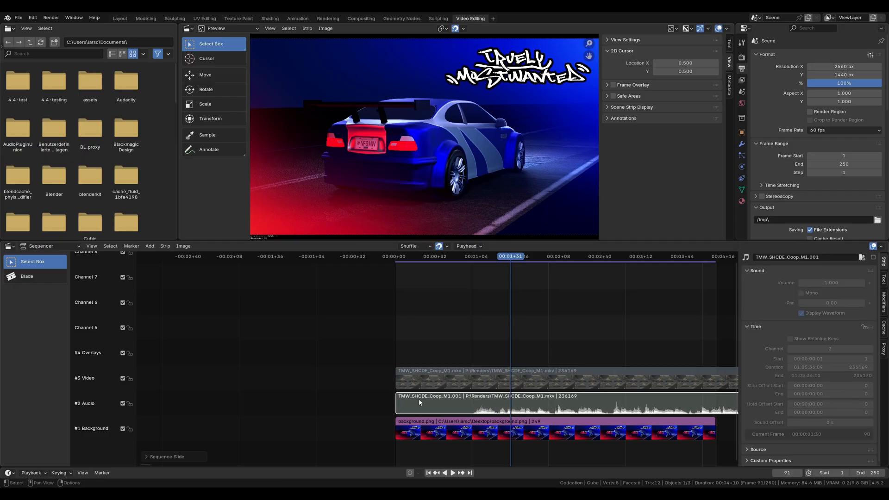
Step: Unmute the video strip on the Video channel on its own
{"action": "left_click", "coordinate": [441, 387]}
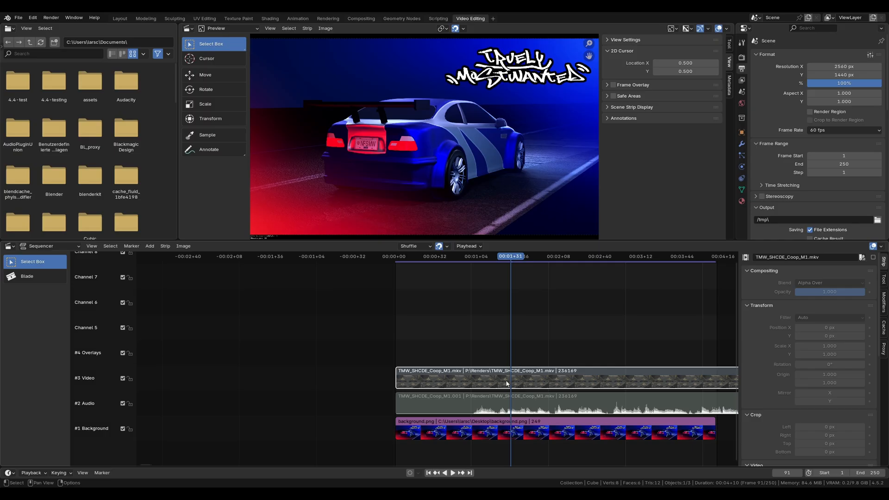
{"action": "left_click", "coordinate": [166, 246]}
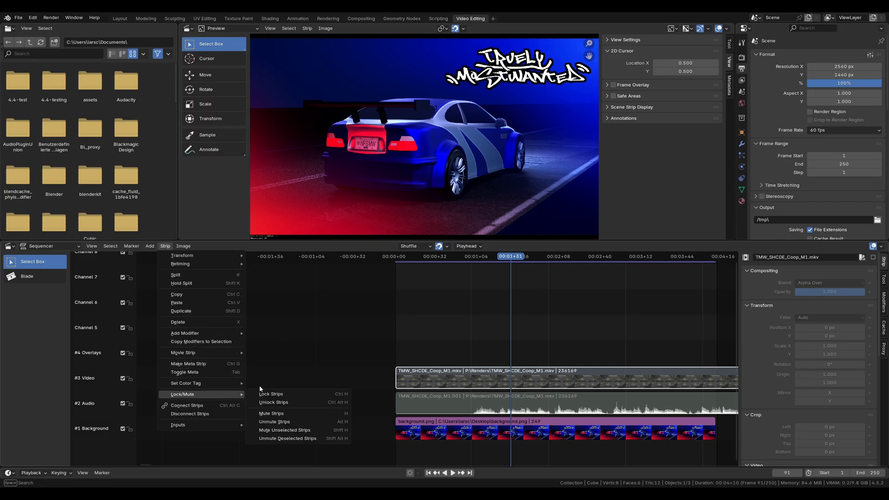
{"action": "left_click", "coordinate": [278, 422]}
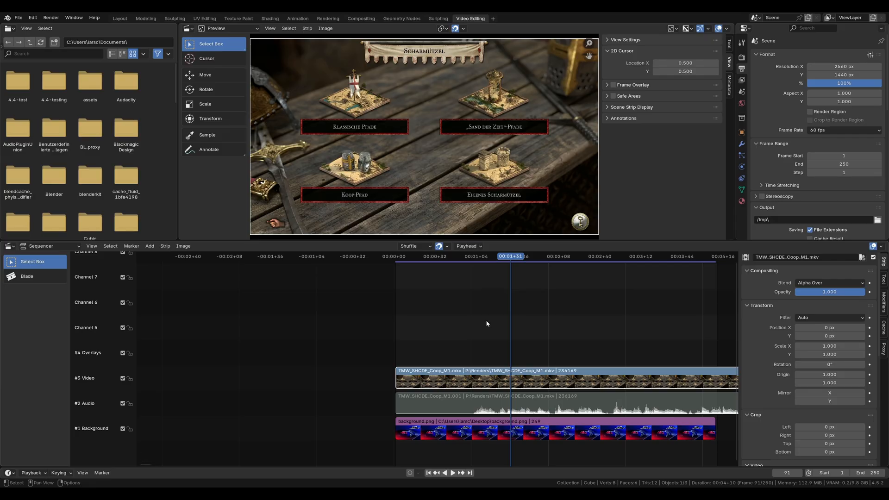
Step: Unmute the audio strip on the Audio channel
{"action": "left_click", "coordinate": [472, 402]}
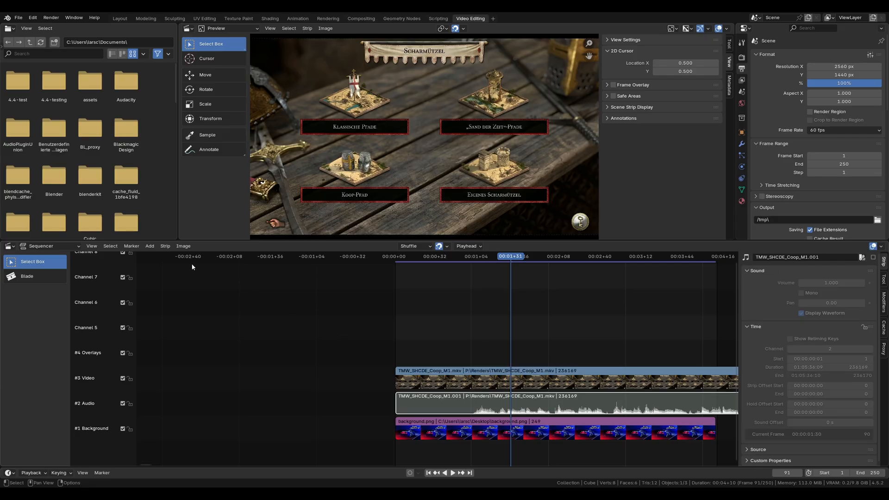
{"action": "left_click", "coordinate": [165, 246]}
{"action": "mouse_move", "coordinate": [217, 385]}
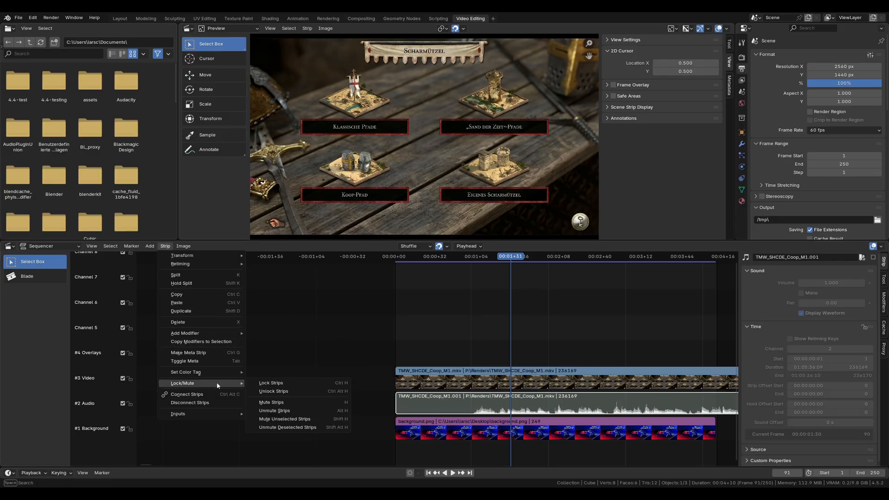
{"action": "left_click", "coordinate": [285, 411]}
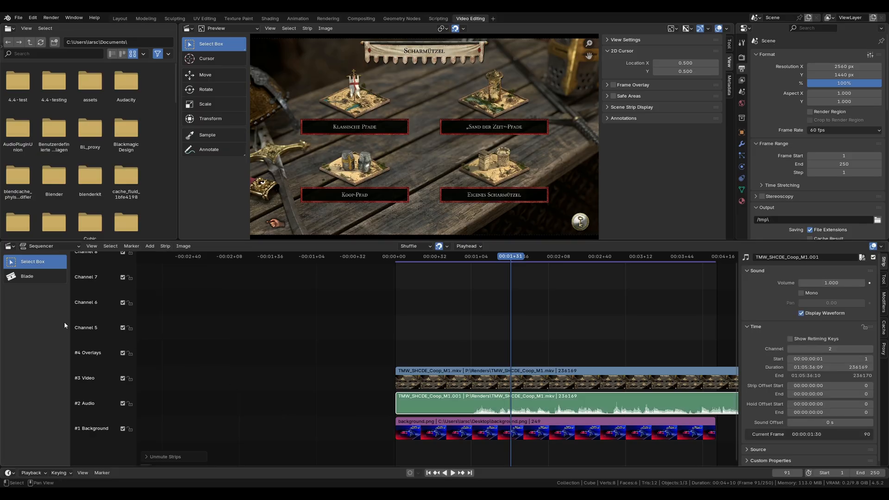
Step: Split the video and audio strips at the playhead near 00:01+31 with the Blade tool
{"action": "left_click", "coordinate": [29, 277]}
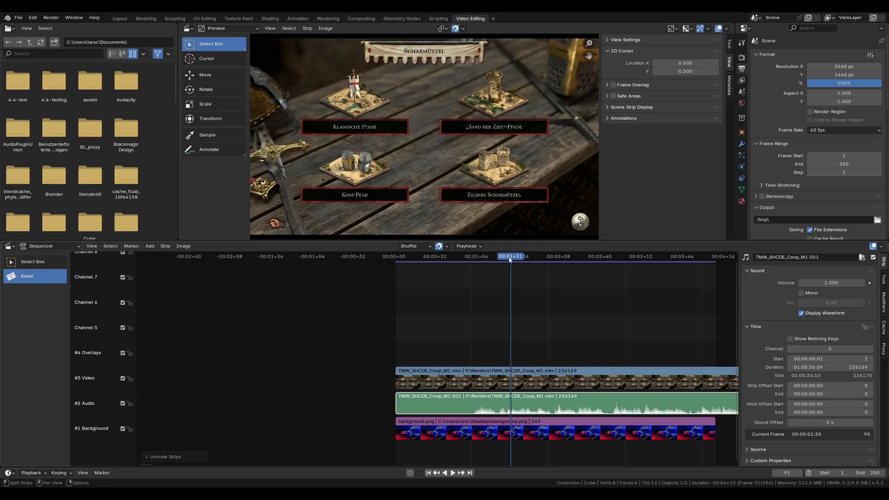
{"action": "left_click", "coordinate": [511, 382]}
{"action": "left_click", "coordinate": [512, 401]}
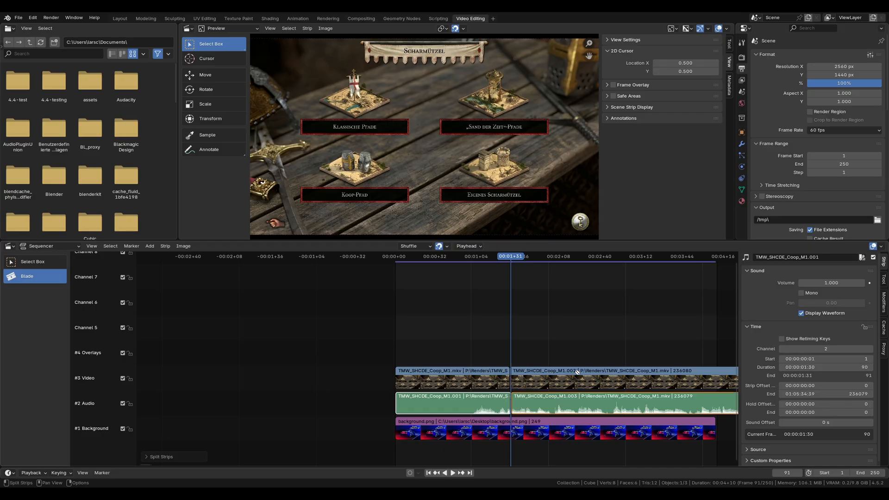
Step: Split the video at about 00:02+38, the audio at about 00:02+48, and both strips at about 00:03+05
{"action": "left_click", "coordinate": [598, 379]}
{"action": "left_click", "coordinate": [613, 400]}
{"action": "scroll", "coordinate": [641, 403], "scroll_direction": "up", "scroll_amount": 6}
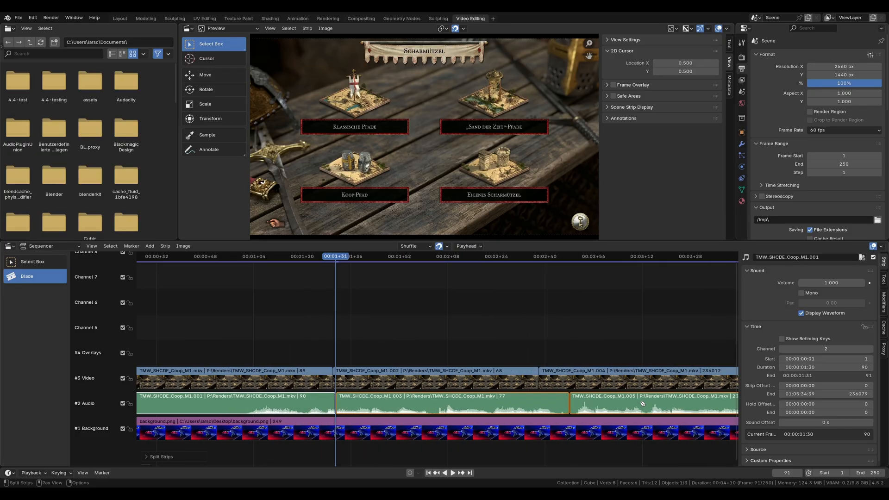
{"action": "scroll", "coordinate": [642, 404], "scroll_direction": "up", "scroll_amount": 4}
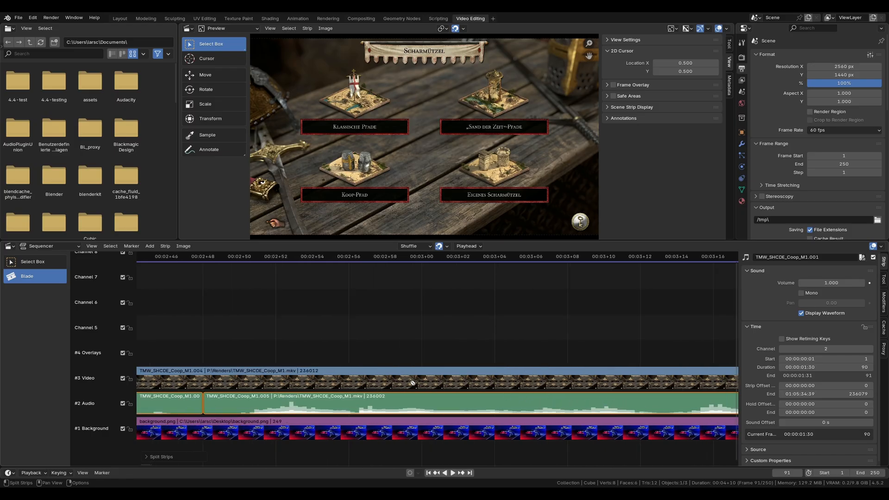
{"action": "scroll", "coordinate": [396, 385], "scroll_direction": "down", "scroll_amount": 1}
{"action": "left_click", "coordinate": [461, 383]}
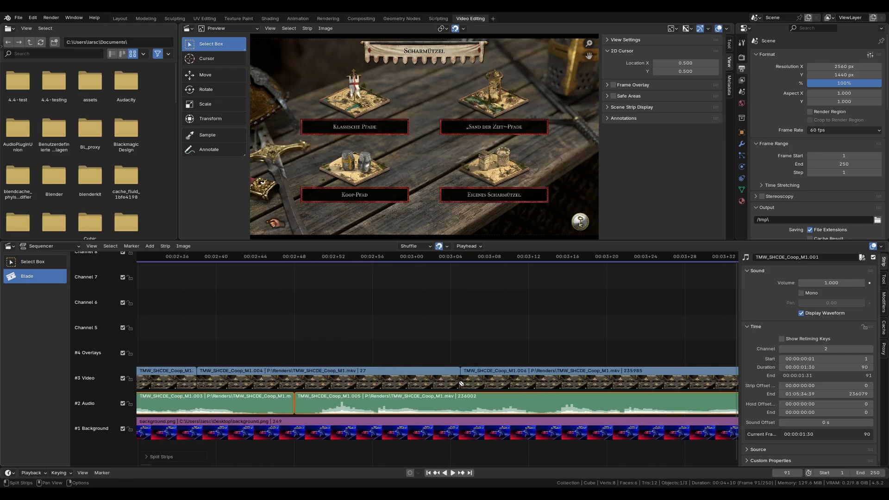
{"action": "left_click", "coordinate": [460, 399]}
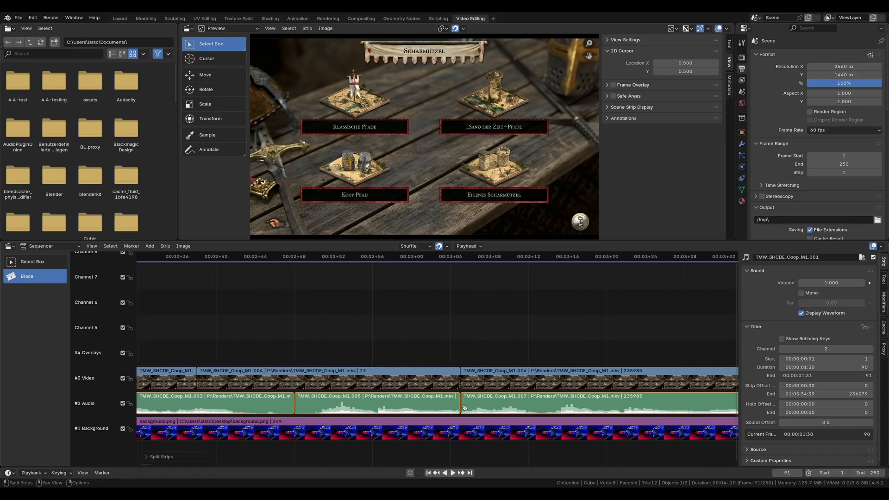
Step: Switch back to the Select Box tool and select the short middle piece of the split video strip
{"action": "scroll", "coordinate": [495, 387], "scroll_direction": "down", "scroll_amount": 3}
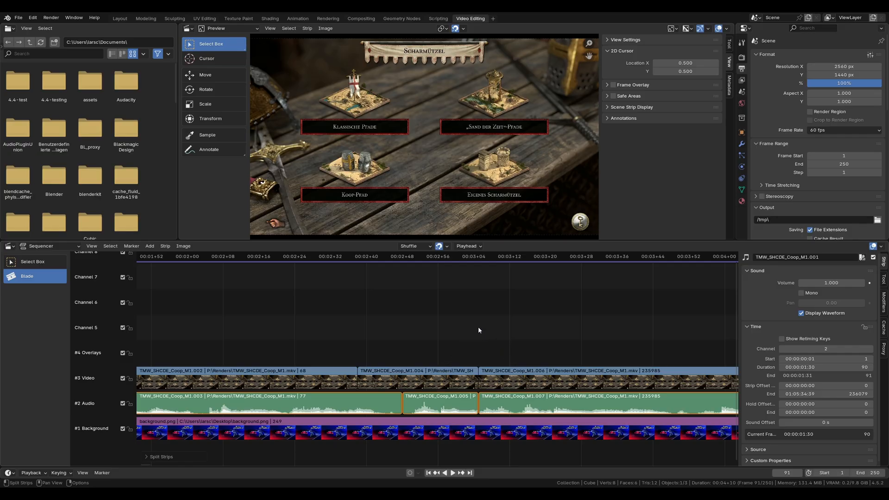
{"action": "key", "text": "w"}
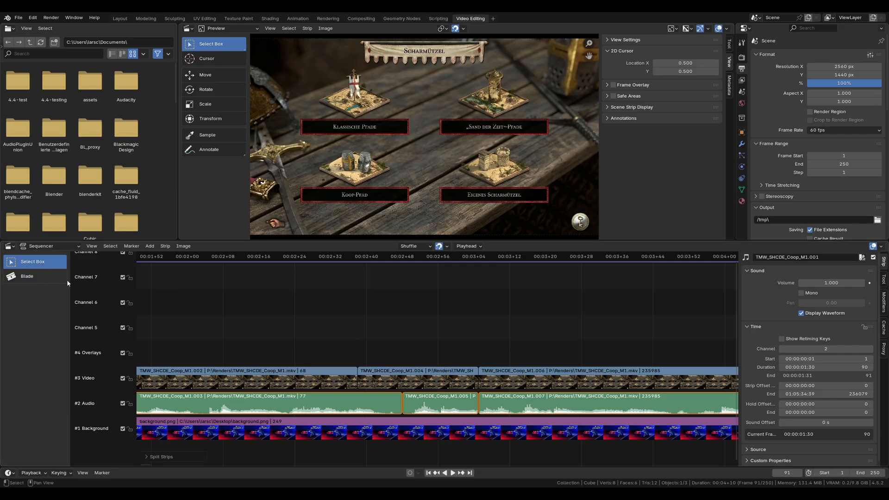
{"action": "left_click", "coordinate": [313, 379]}
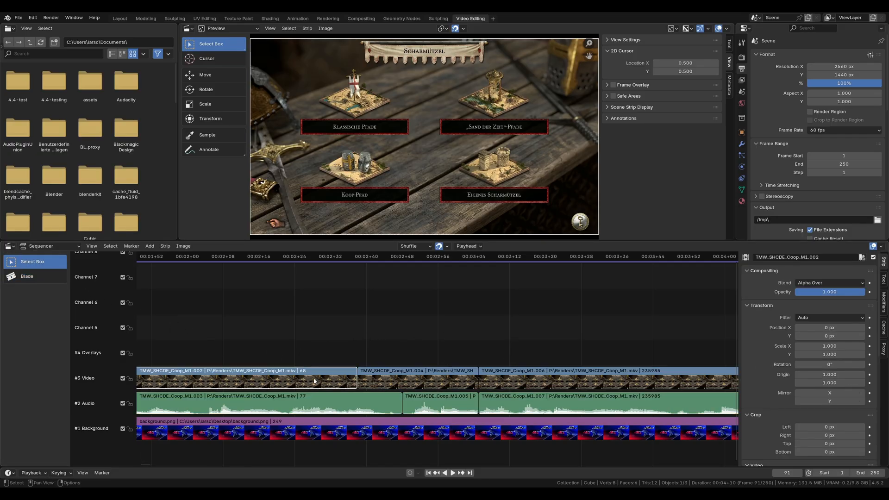
Step: Select the split pieces on the Video and Audio channels one after another, ending with the first video piece
{"action": "left_click", "coordinate": [407, 378]}
{"action": "left_click", "coordinate": [513, 383]}
{"action": "left_click", "coordinate": [512, 402]}
{"action": "left_click", "coordinate": [451, 404]}
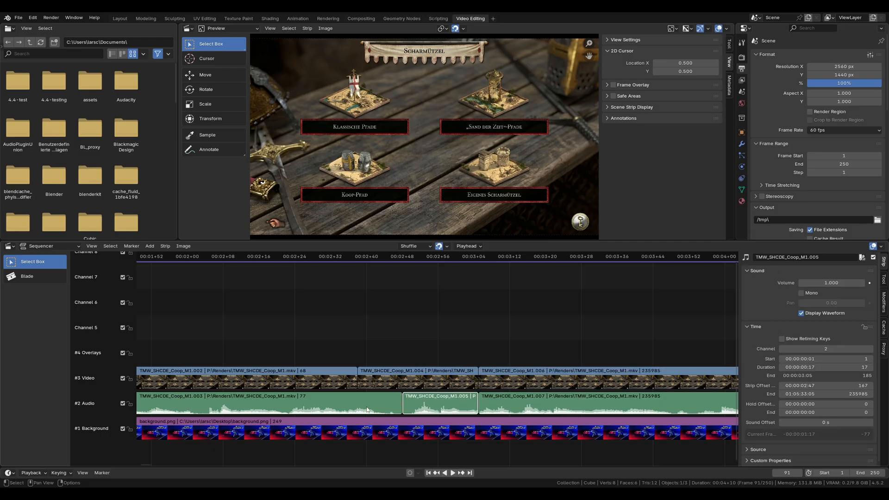
{"action": "left_click", "coordinate": [361, 408]}
{"action": "left_click", "coordinate": [331, 386]}
{"action": "scroll", "coordinate": [579, 335], "scroll_direction": "left", "scroll_amount": 3, "text": "ctrl"}
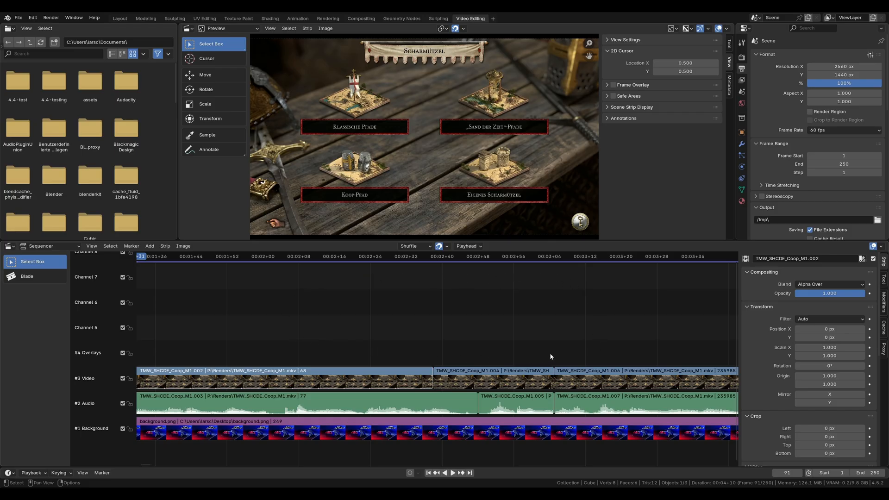
{"action": "left_click", "coordinate": [150, 246]}
{"action": "mouse_move", "coordinate": [158, 259]}
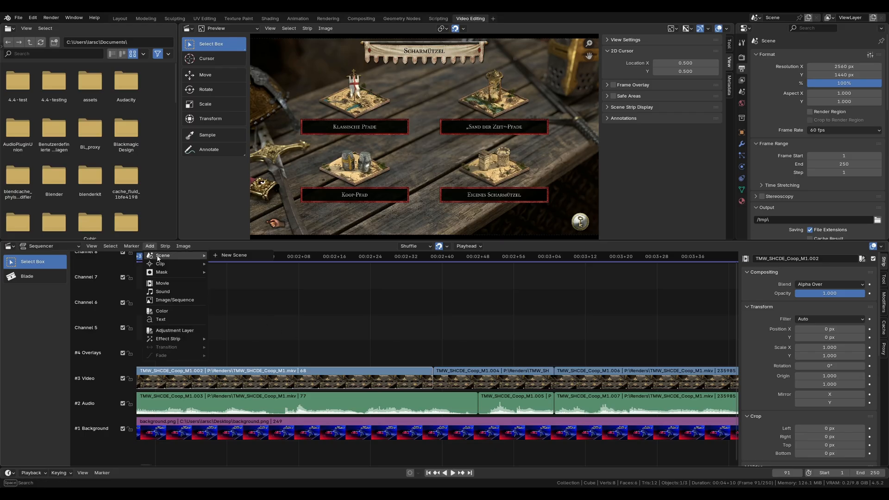
{"action": "mouse_move", "coordinate": [172, 272]}
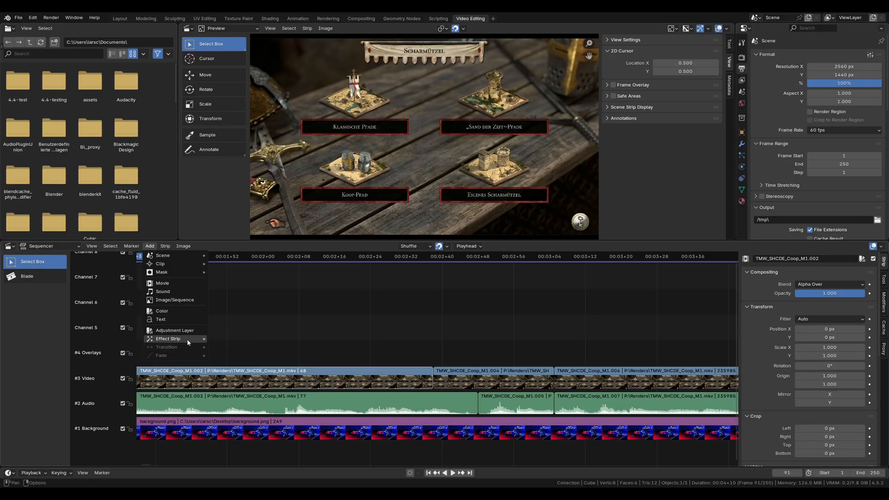
{"action": "mouse_move", "coordinate": [189, 342]}
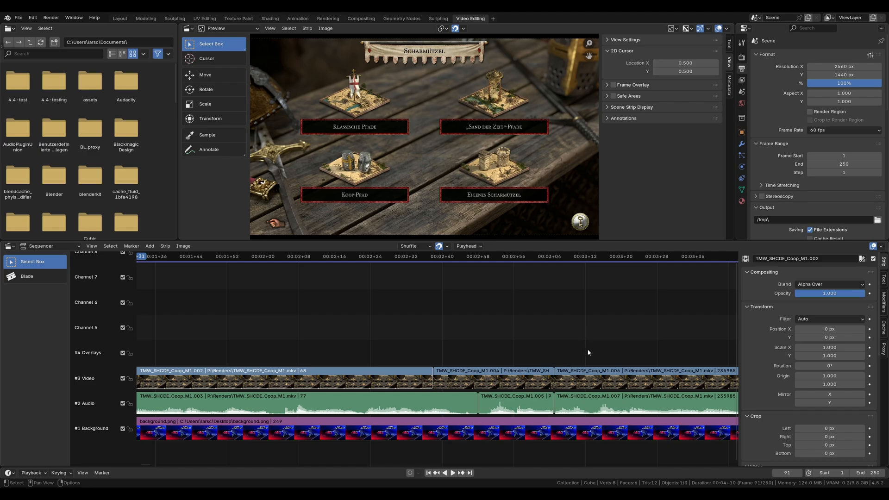
Step: Select the middle and last pieces of the split video strip and add a Crossfade transition between them
{"action": "left_click_drag", "start_coordinate": [588, 351], "coordinate": [522, 381]}
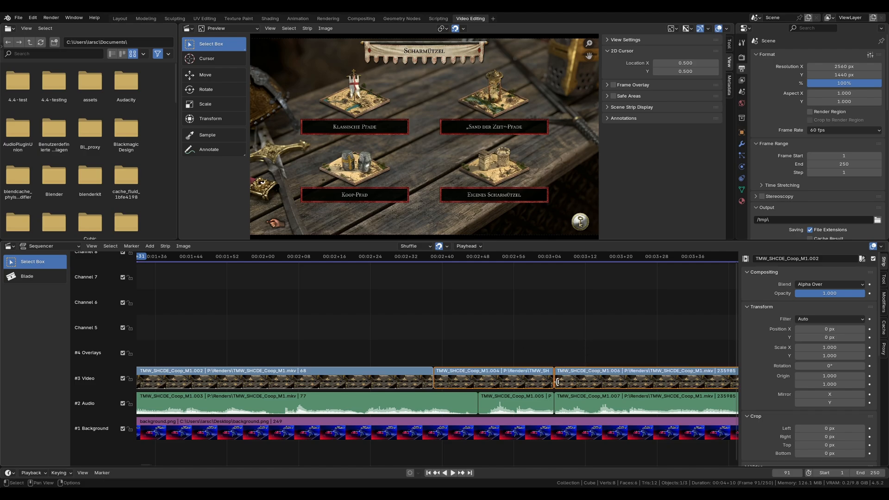
{"action": "left_click", "coordinate": [150, 246]}
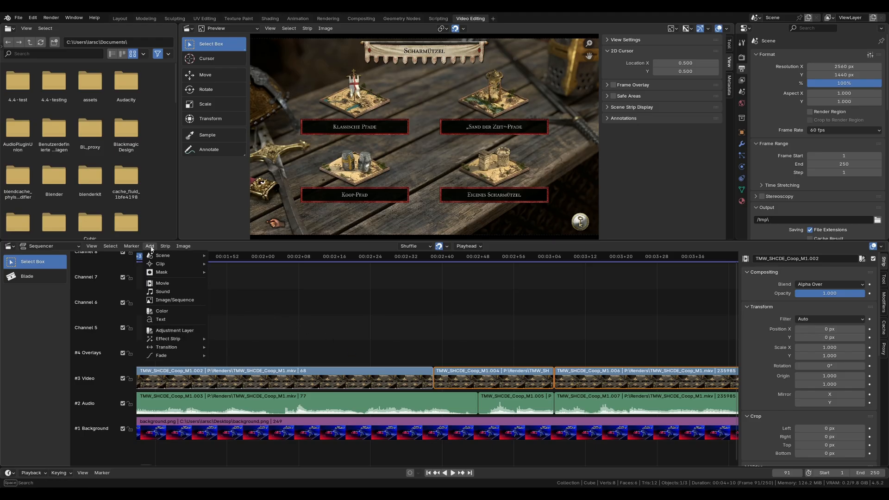
{"action": "mouse_move", "coordinate": [173, 356]}
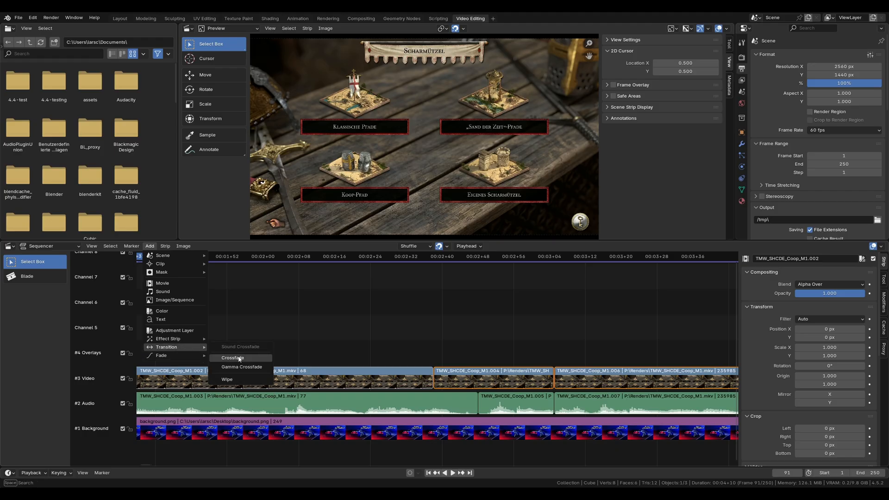
{"action": "left_click", "coordinate": [232, 358]}
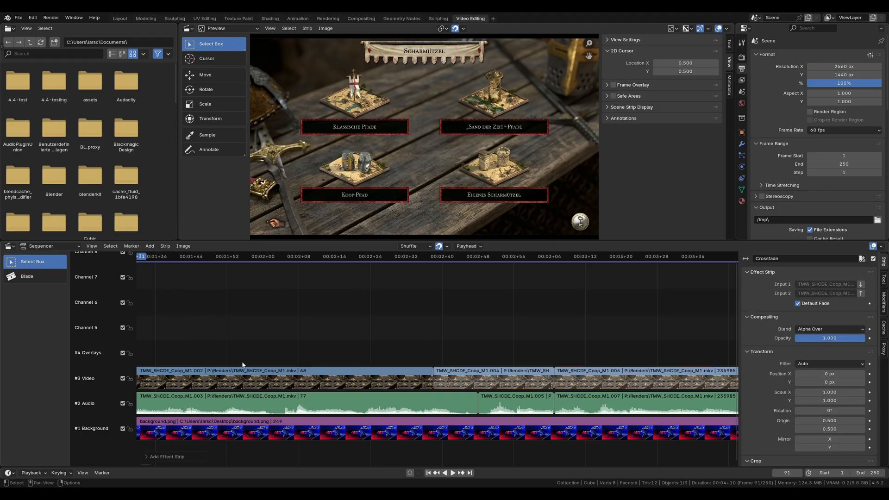
Step: Move the last video piece up to the Overlays channel, 17 frames earlier, so it overlaps the middle piece from about 00:02+48
{"action": "left_click", "coordinate": [591, 378]}
{"action": "left_click_drag", "start_coordinate": [598, 383], "coordinate": [524, 351]}
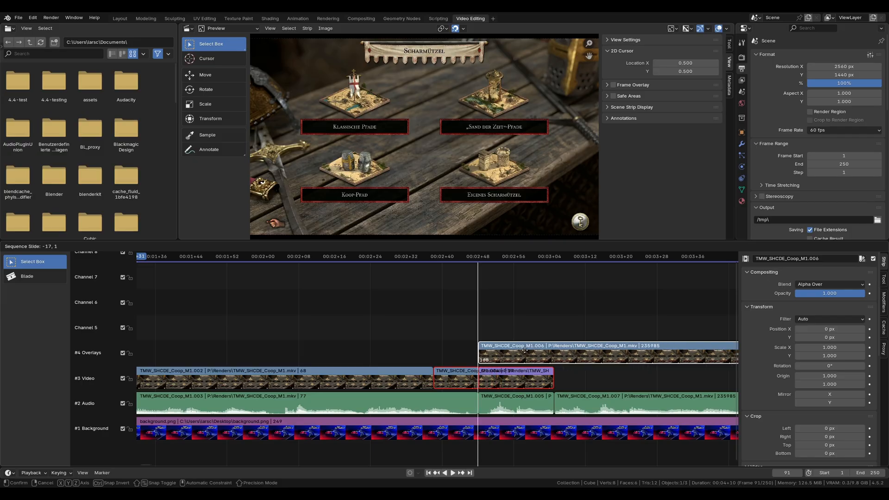
{"action": "left_click_drag", "start_coordinate": [525, 351], "coordinate": [526, 352]}
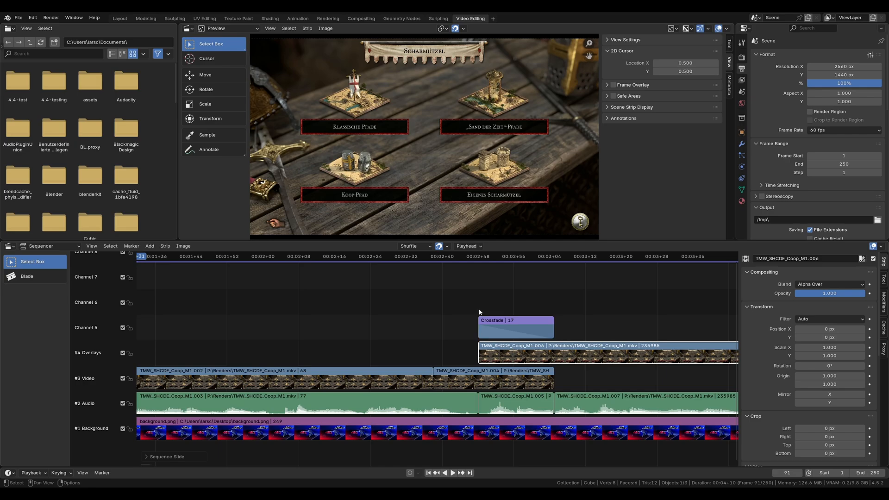
Step: Select the crossfade strip to inspect it, and select the overlapping pieces on the Overlays and Video channels together
{"action": "left_click", "coordinate": [496, 328]}
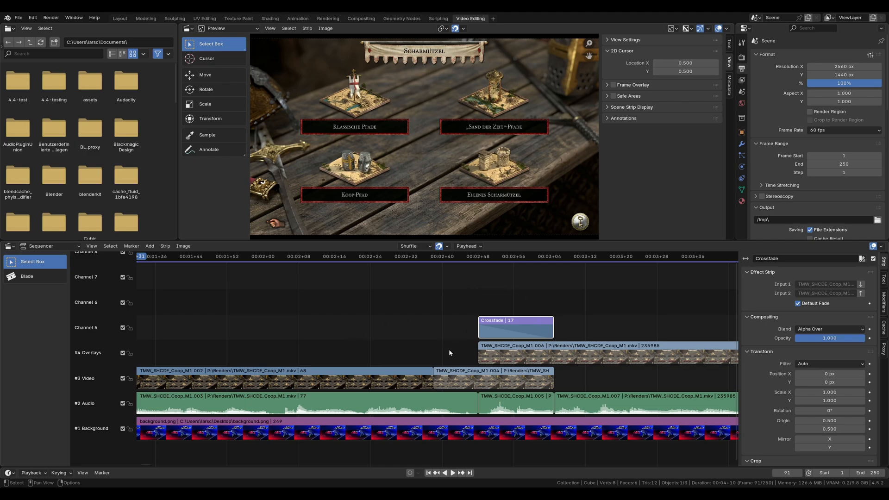
{"action": "left_click_drag", "start_coordinate": [452, 351], "coordinate": [406, 383]}
{"action": "left_click", "coordinate": [372, 304]}
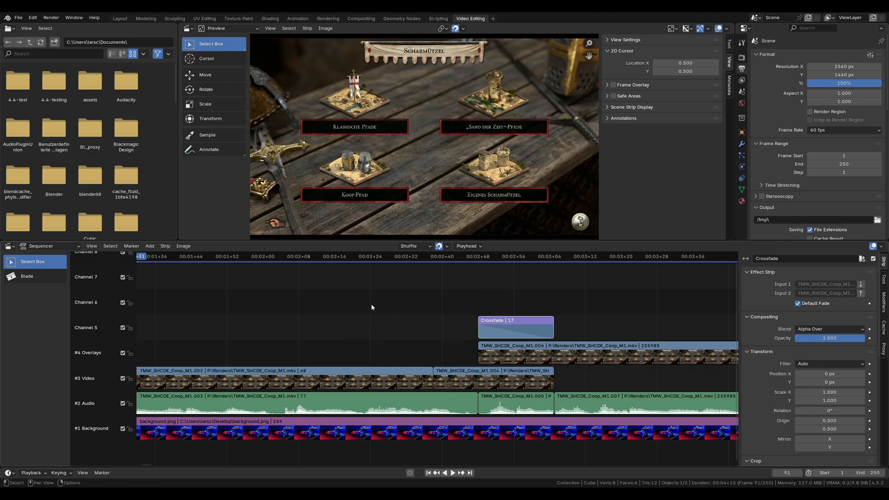
{"action": "left_click", "coordinate": [533, 355]}
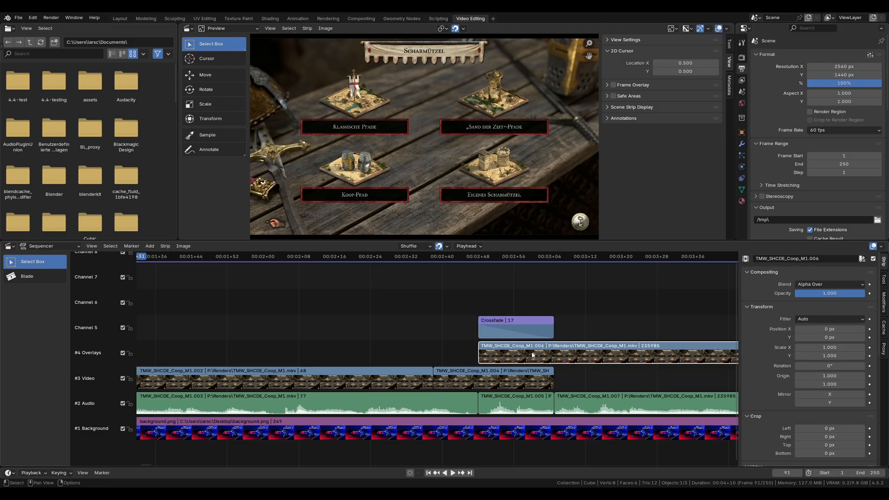
{"action": "left_click", "coordinate": [529, 381]}
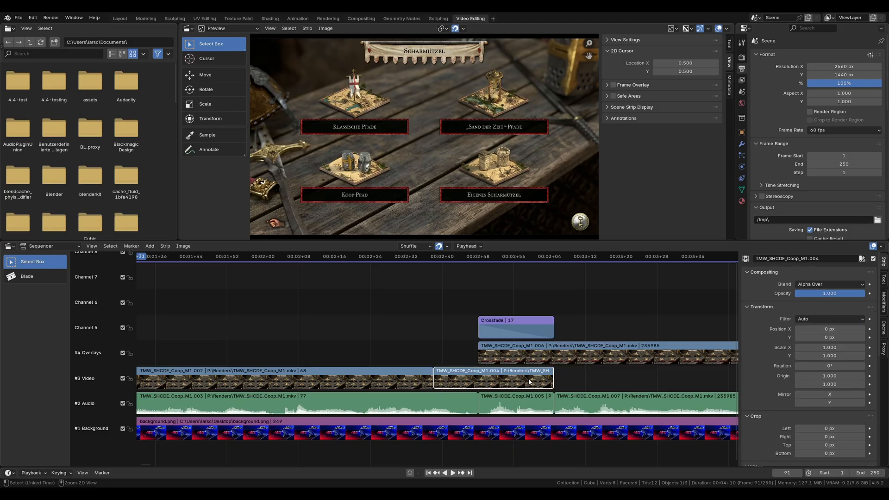
{"action": "left_click", "coordinate": [546, 354]}
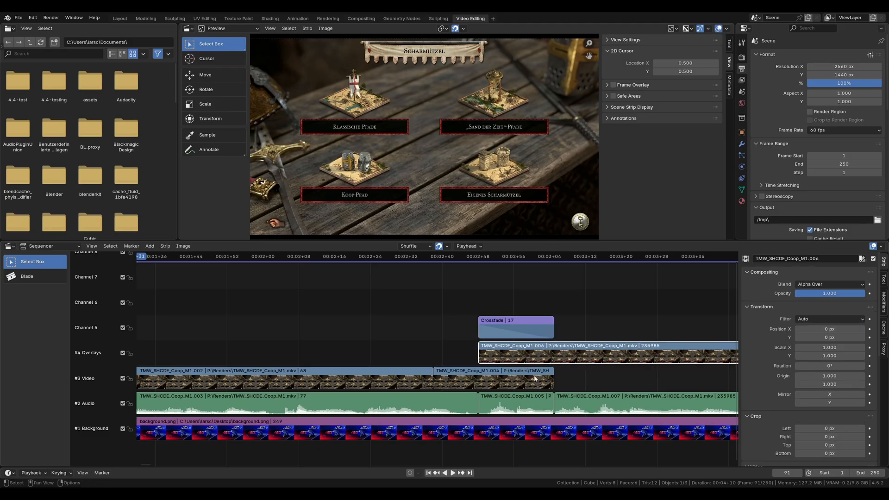
{"action": "left_click", "coordinate": [534, 378], "text": "shift"}
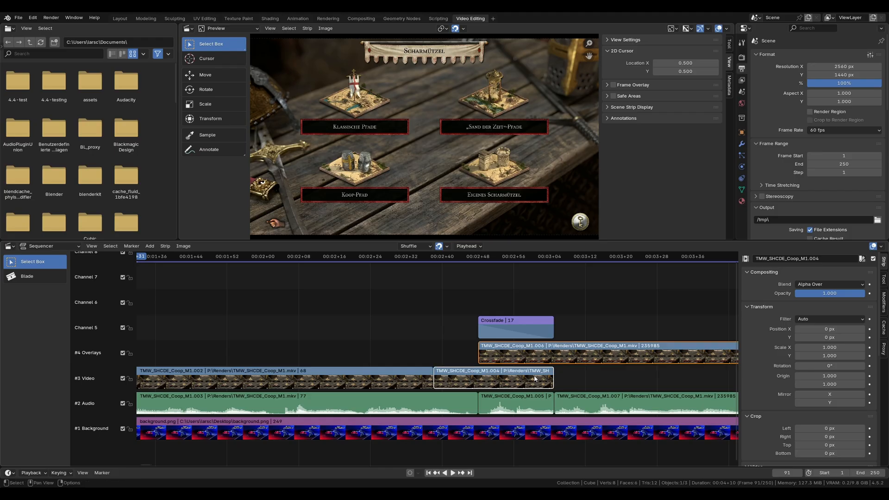
{"action": "left_click", "coordinate": [149, 246]}
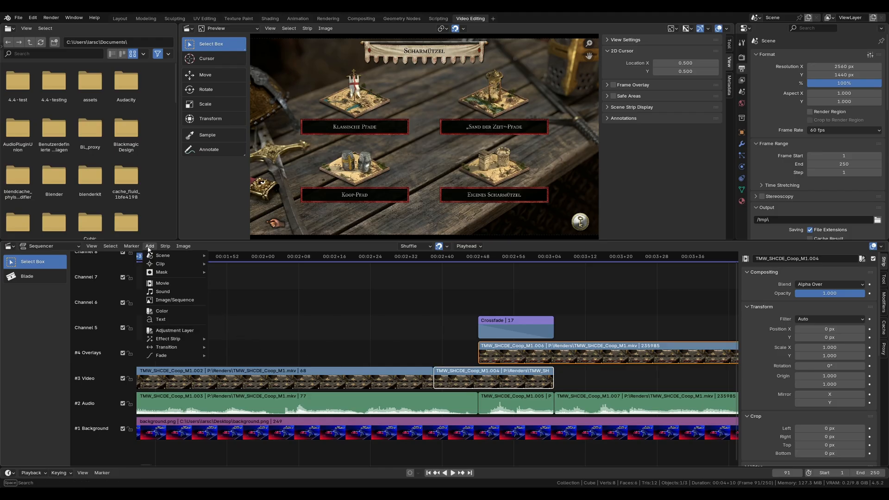
{"action": "mouse_move", "coordinate": [176, 342]}
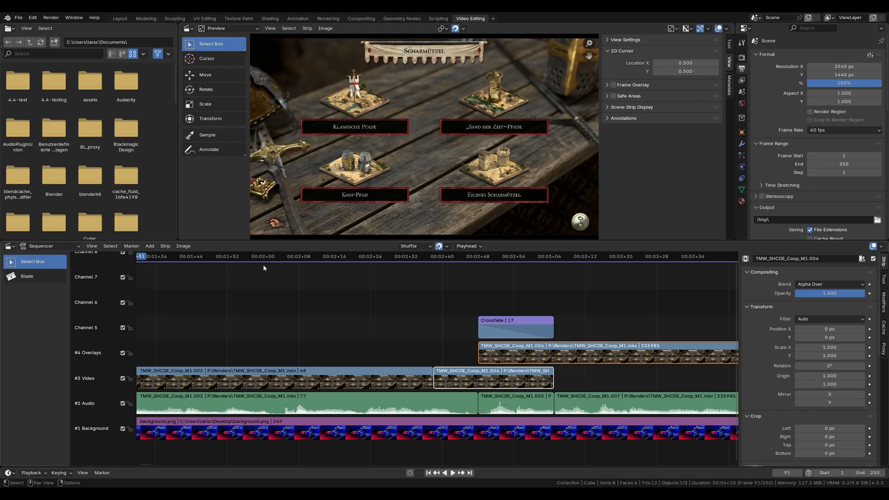
{"action": "left_click", "coordinate": [132, 247]}
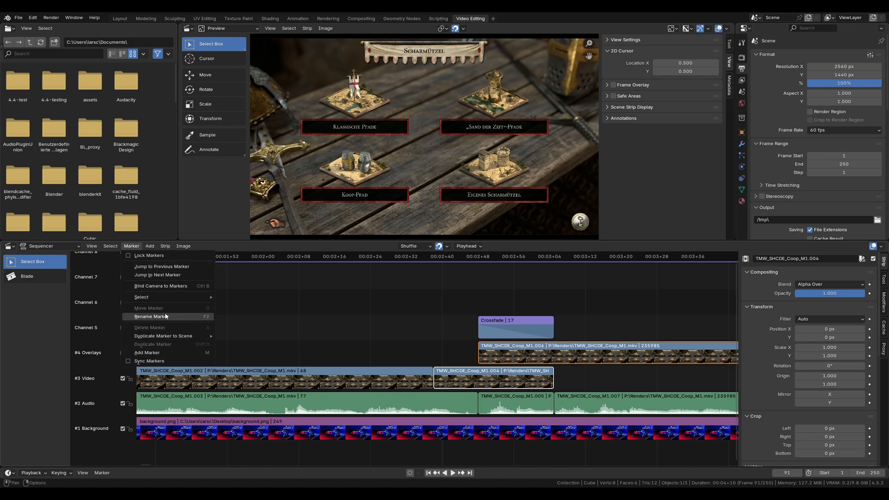
{"action": "mouse_move", "coordinate": [176, 299]}
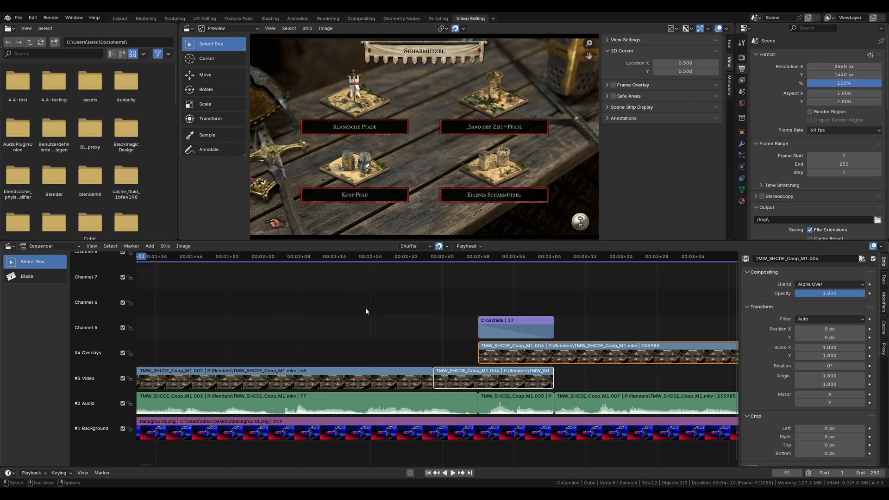
Step: Place a marker at 00:02+38, where the middle video piece begins, and name it "Clip 2 Start"
{"action": "left_click", "coordinate": [433, 257]}
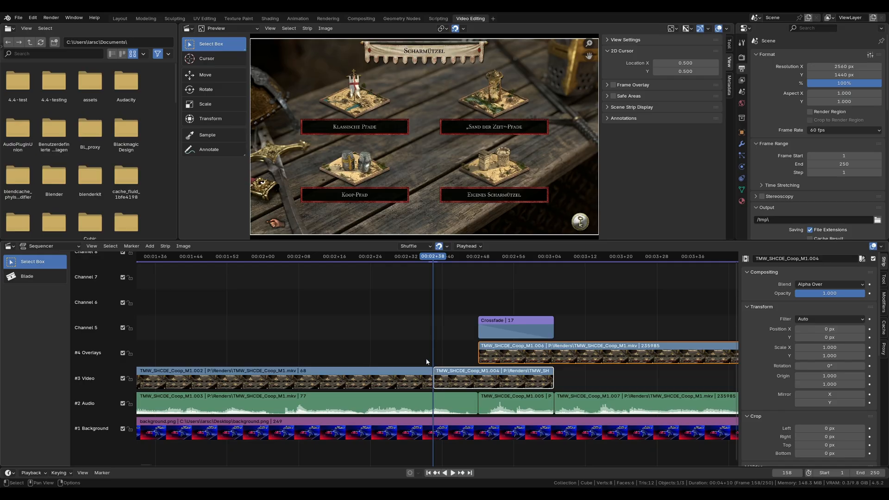
{"action": "key", "text": "m"}
{"action": "key", "text": "F2"}
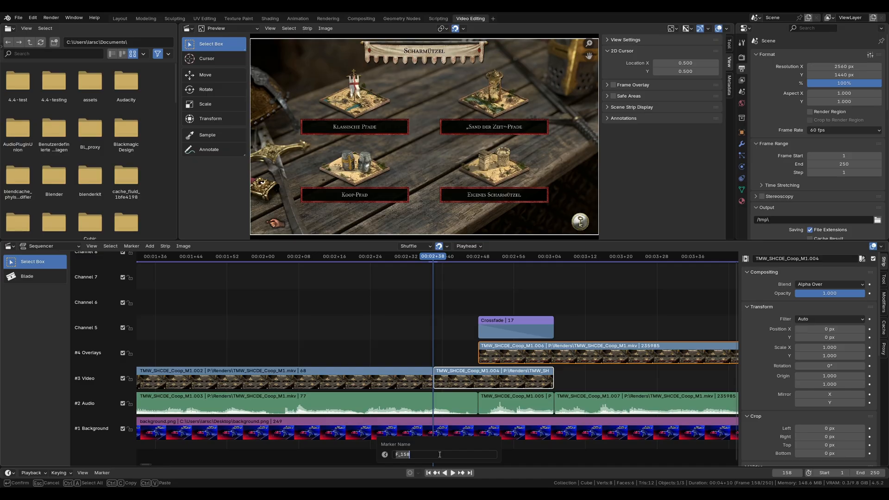
{"action": "type", "text": "Clip 2 Start"}
{"action": "key", "text": "Return"}
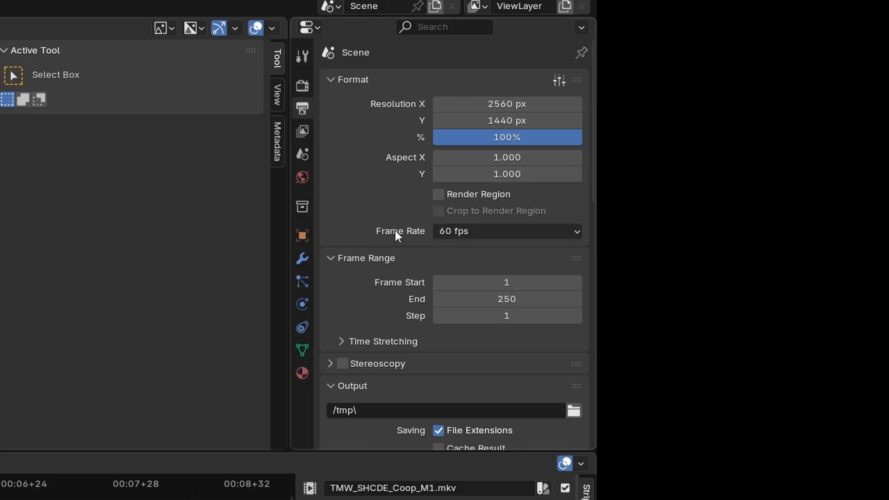
Step: Set the render output path to /tmp\test_render.mkv
{"action": "scroll", "coordinate": [395, 229], "scroll_direction": "down", "scroll_amount": 5}
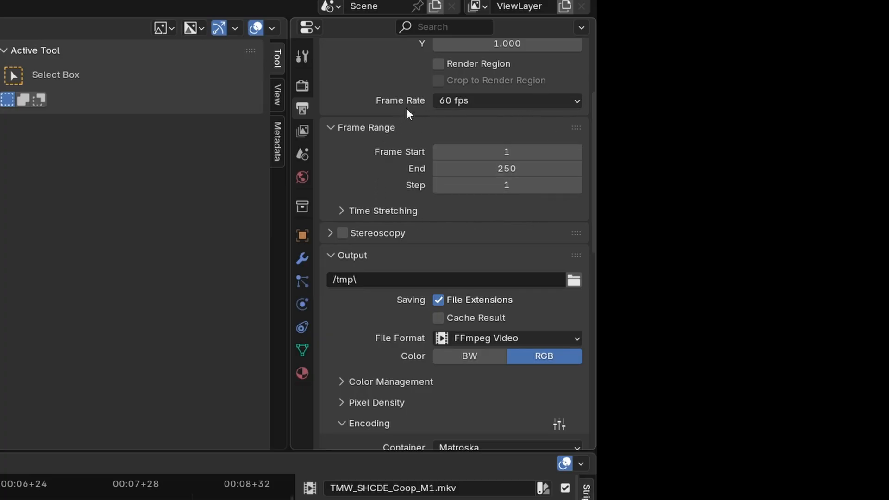
{"action": "scroll", "coordinate": [406, 245], "scroll_direction": "down", "scroll_amount": 1}
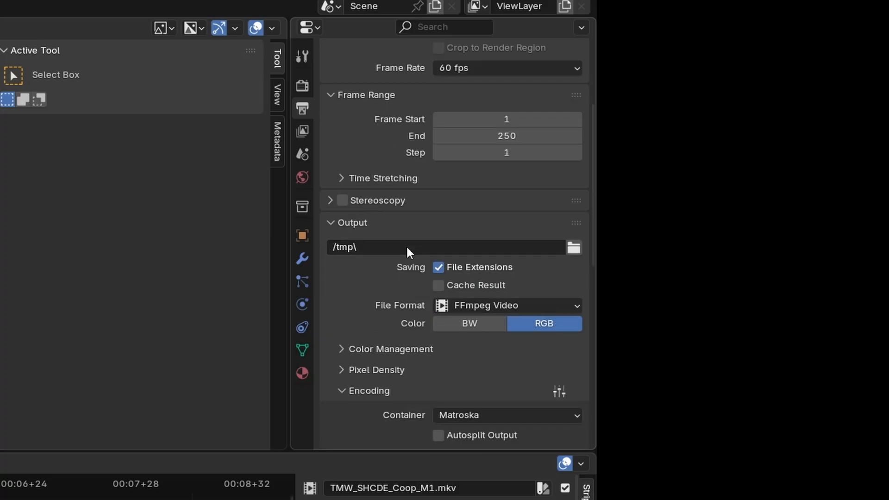
{"action": "scroll", "coordinate": [406, 248], "scroll_direction": "down", "scroll_amount": 1}
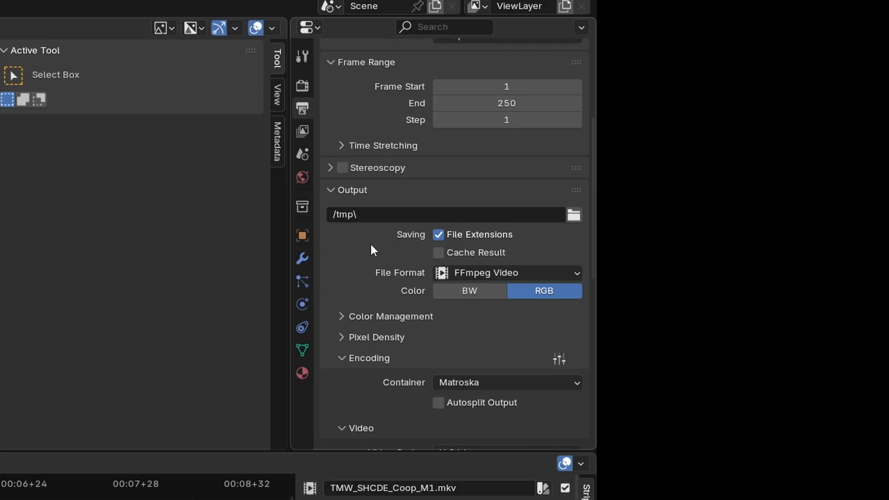
{"action": "left_click", "coordinate": [407, 216]}
{"action": "left_click", "coordinate": [432, 217]}
{"action": "type", "text": "test_render.mkv"}
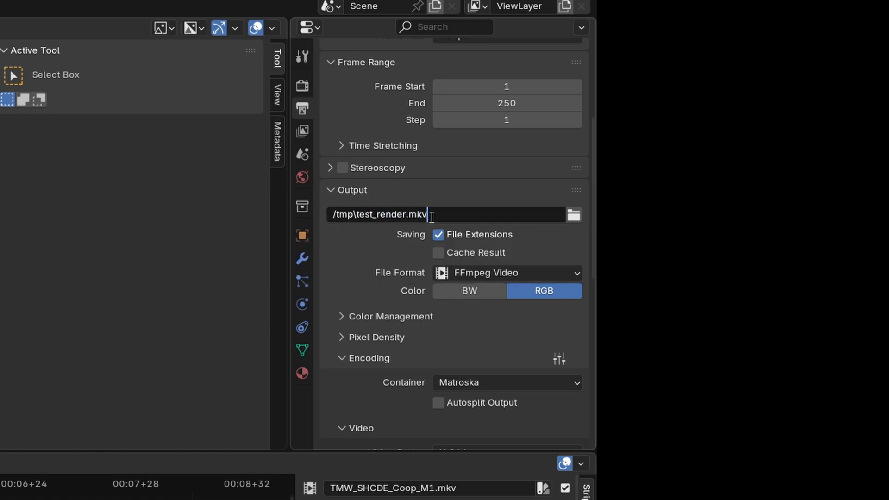
{"action": "key", "text": "Return"}
Step: Review the container, video codec, bitrate and audio encoding settings in the output properties
{"action": "scroll", "coordinate": [385, 252], "scroll_direction": "down", "scroll_amount": 6}
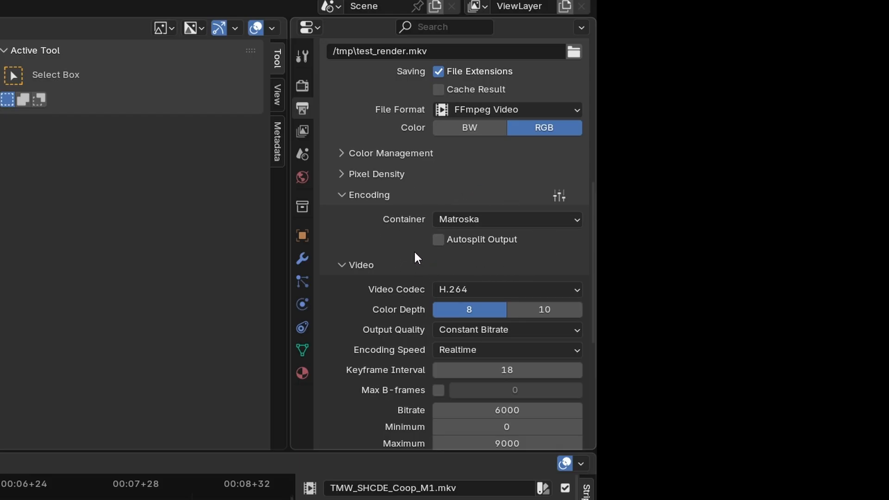
{"action": "scroll", "coordinate": [384, 221], "scroll_direction": "down", "scroll_amount": 5}
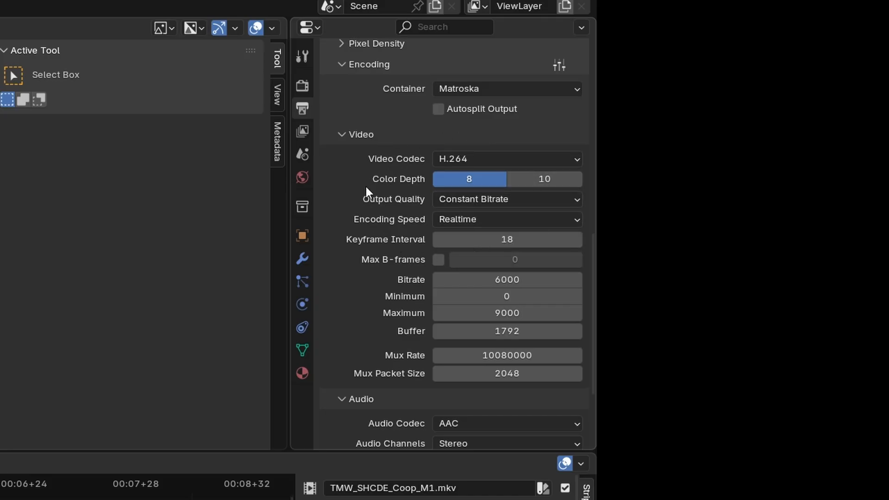
{"action": "scroll", "coordinate": [366, 187], "scroll_direction": "down", "scroll_amount": 5}
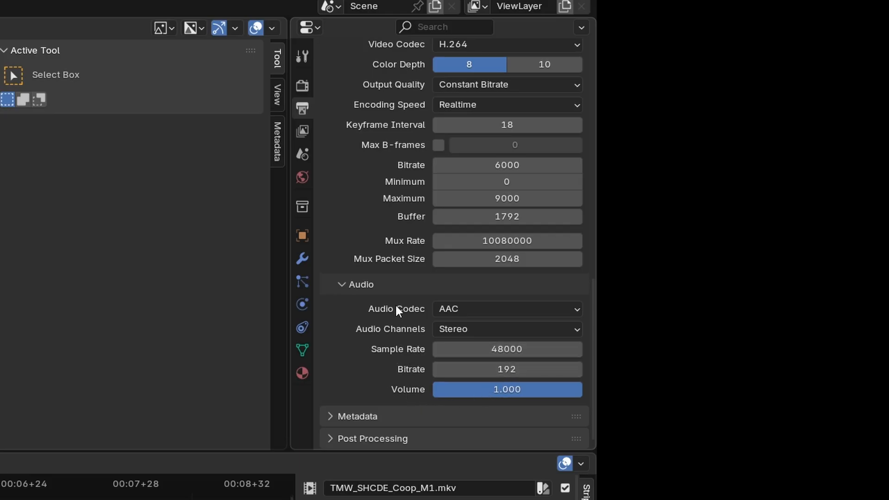
{"action": "scroll", "coordinate": [396, 308], "scroll_direction": "up", "scroll_amount": 20}
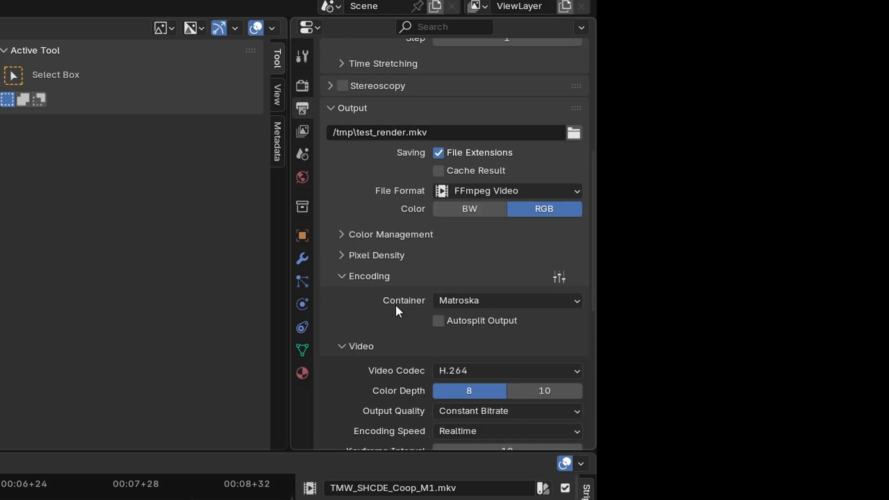
{"action": "scroll", "coordinate": [396, 311], "scroll_direction": "up", "scroll_amount": 2}
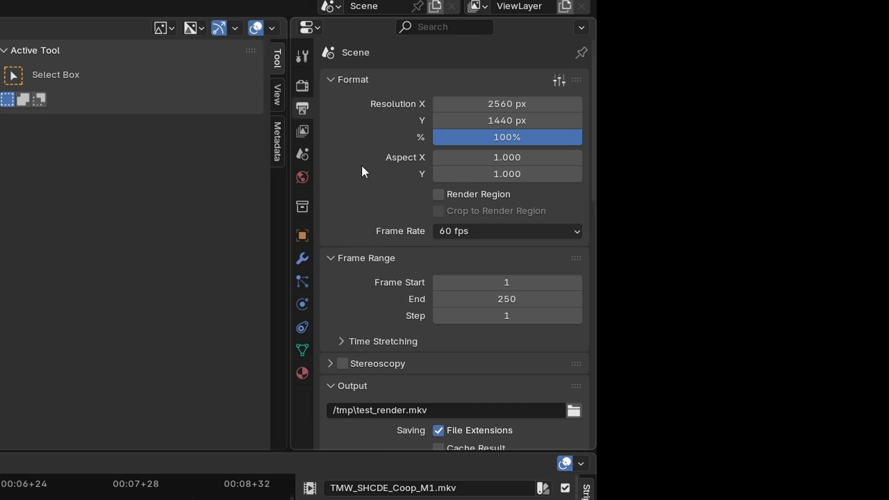
Step: Set the render engine to Cycles and its device to GPU Compute
{"action": "left_click", "coordinate": [303, 86]}
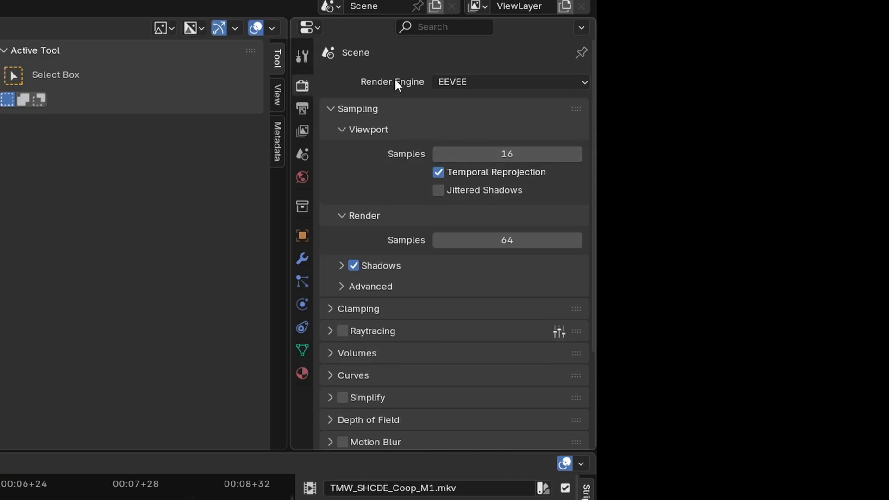
{"action": "left_click", "coordinate": [481, 81]}
{"action": "left_click", "coordinate": [464, 83]}
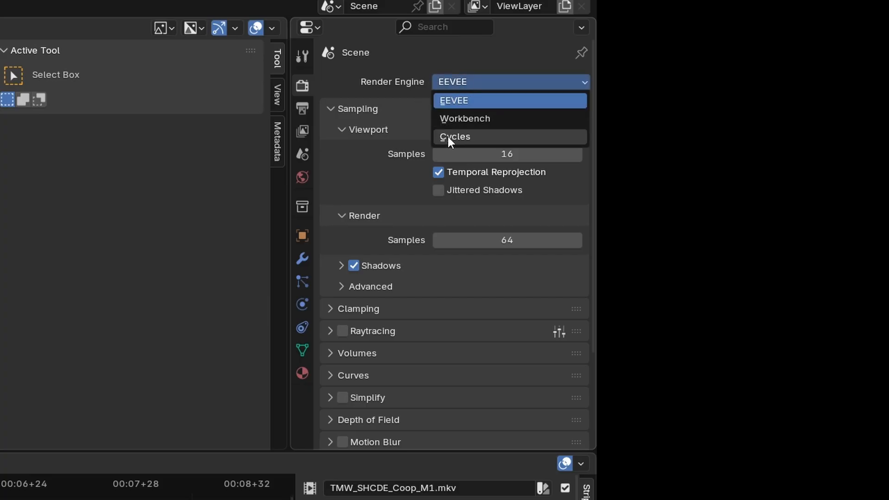
{"action": "left_click", "coordinate": [448, 136]}
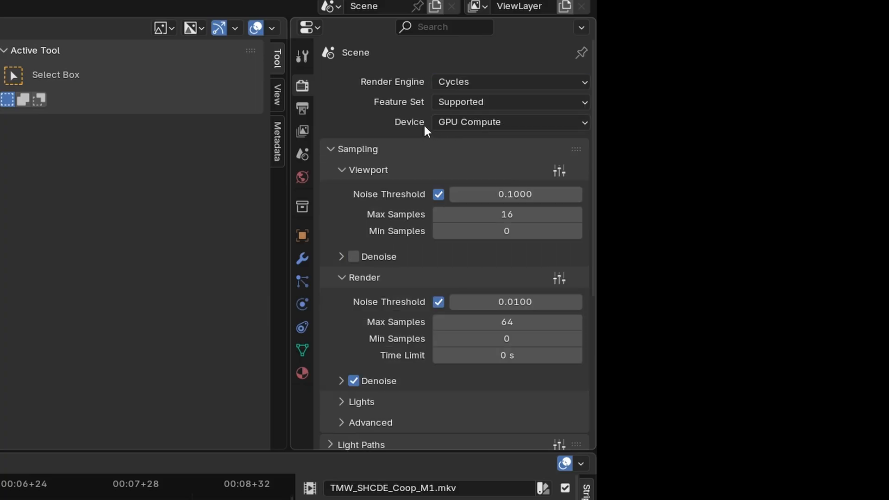
{"action": "left_click", "coordinate": [469, 119]}
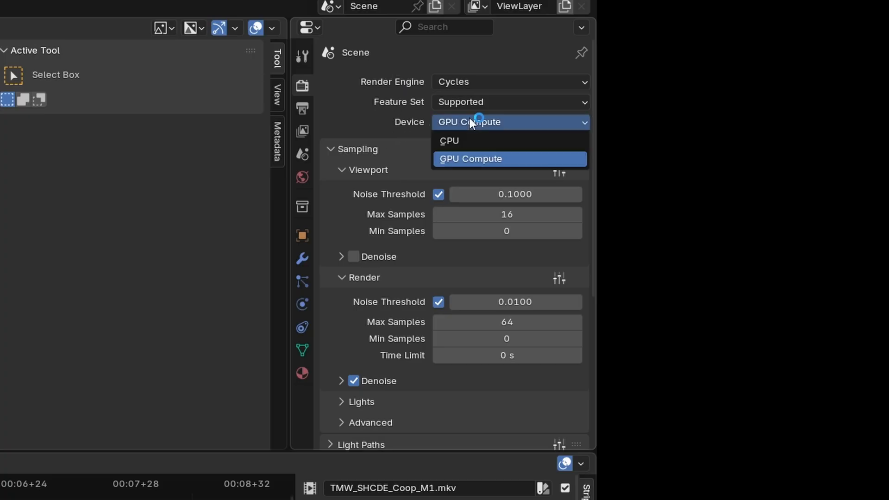
{"action": "left_click", "coordinate": [480, 160]}
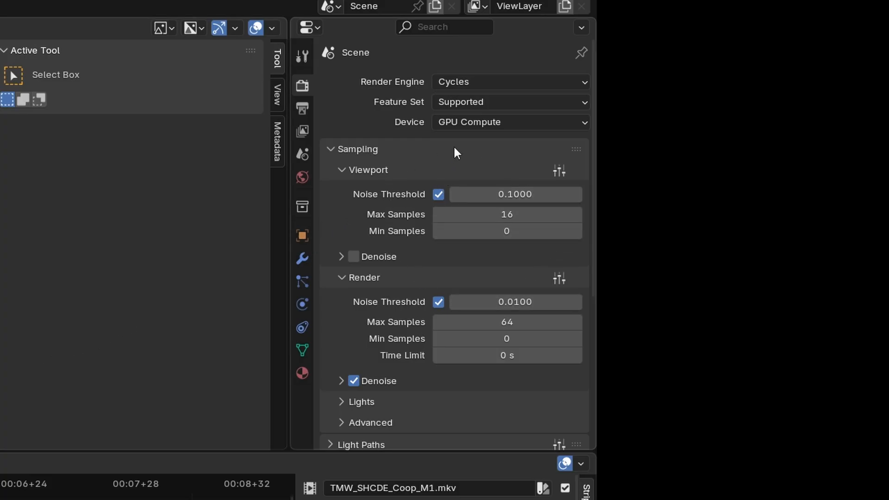
Step: Reset the viewport max samples to the default value, and set them back to 16
{"action": "right_click", "coordinate": [511, 214]}
{"action": "left_click", "coordinate": [425, 313]}
{"action": "left_click", "coordinate": [528, 214]}
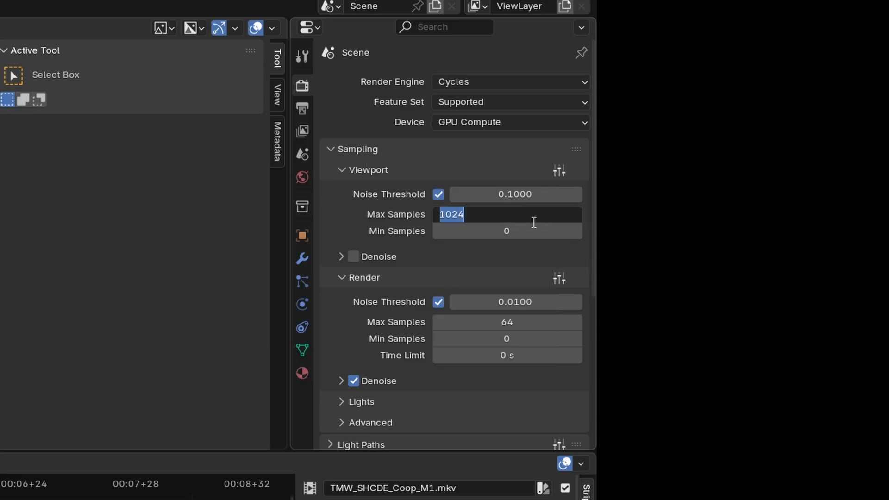
{"action": "type", "text": "16"}
{"action": "key", "text": "Return"}
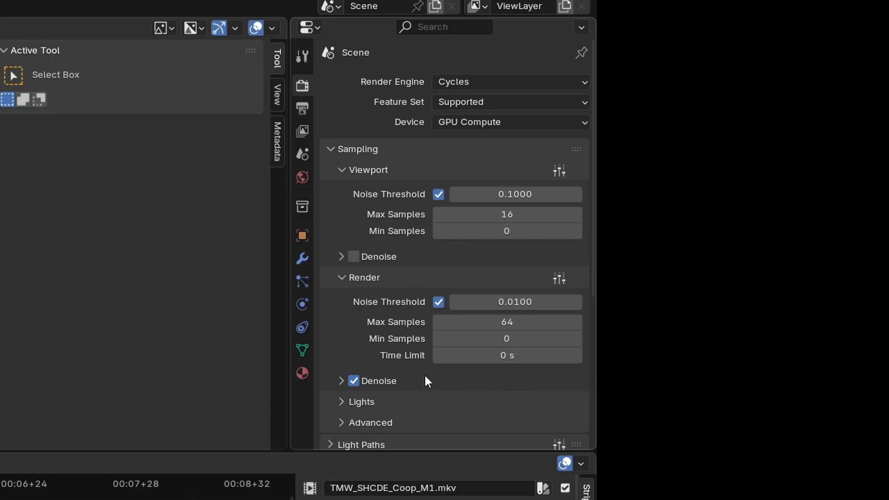
Step: Reset the final render's max samples to the default value, and set them back to 64
{"action": "right_click", "coordinate": [488, 315]}
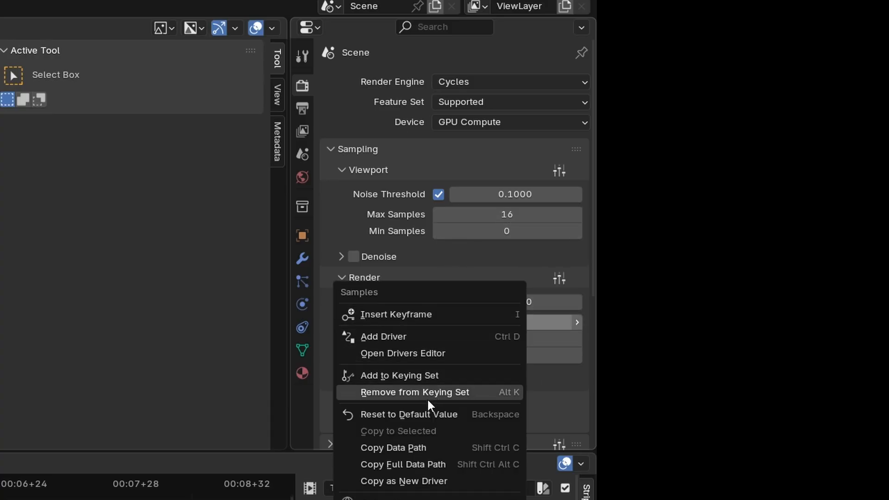
{"action": "left_click", "coordinate": [428, 412]}
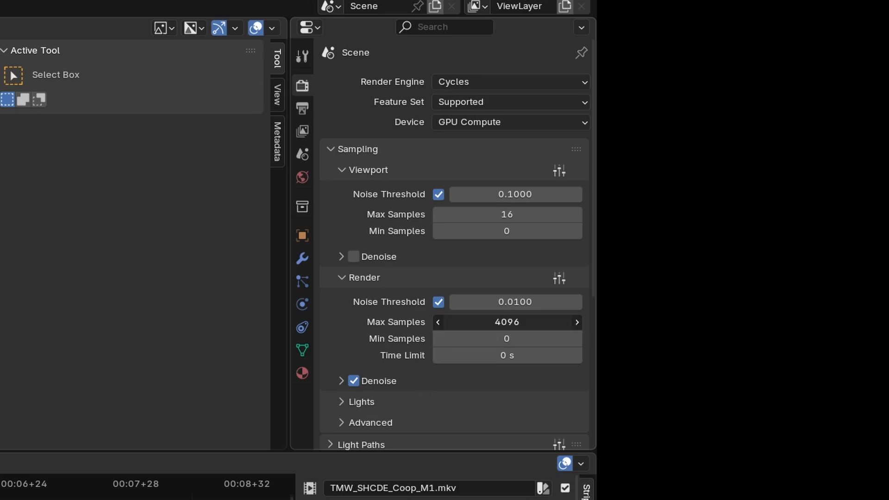
{"action": "left_click", "coordinate": [540, 321]}
{"action": "type", "text": "64"}
{"action": "key", "text": "Return"}
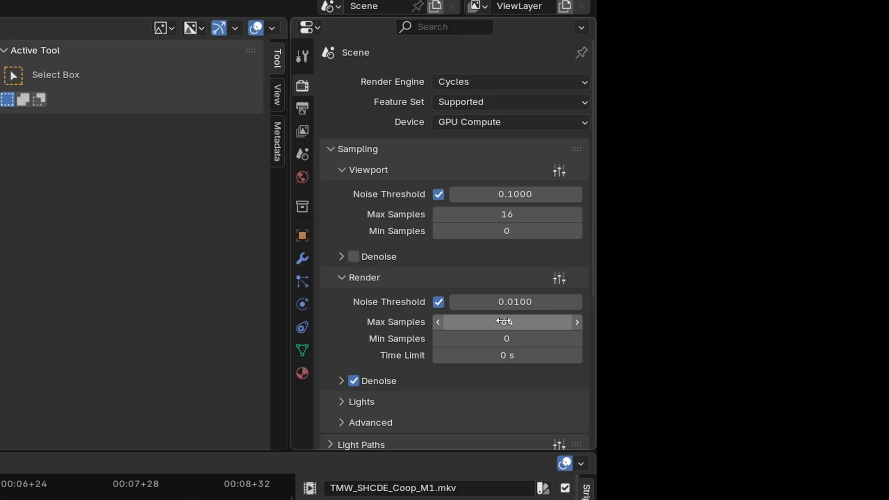
Step: Turn off the noise threshold for both the render and the viewport sampling
{"action": "left_click", "coordinate": [438, 302]}
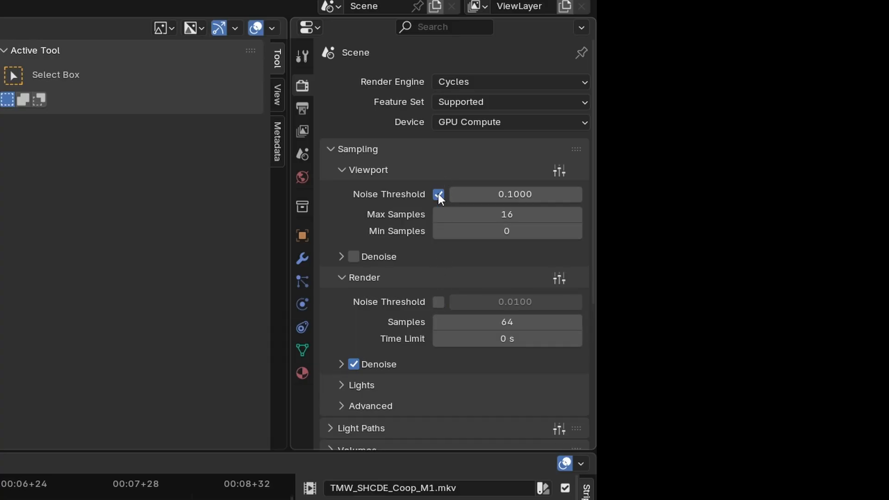
{"action": "left_click", "coordinate": [438, 193]}
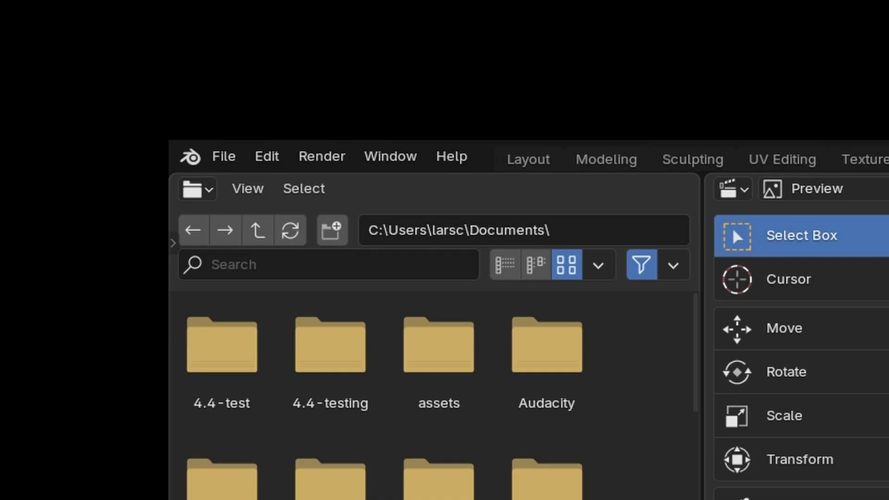
Step: Render the animation, and move the render window away to return to the main Blender window
{"action": "left_click", "coordinate": [329, 158]}
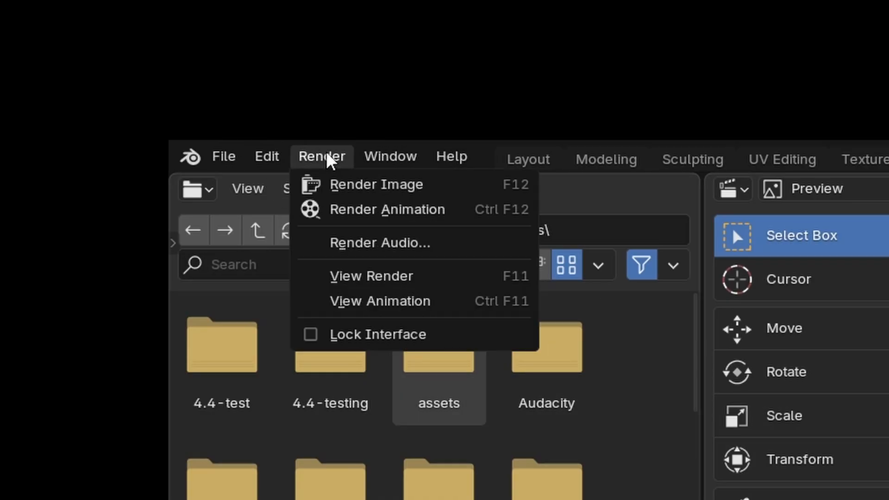
{"action": "left_click", "coordinate": [427, 212]}
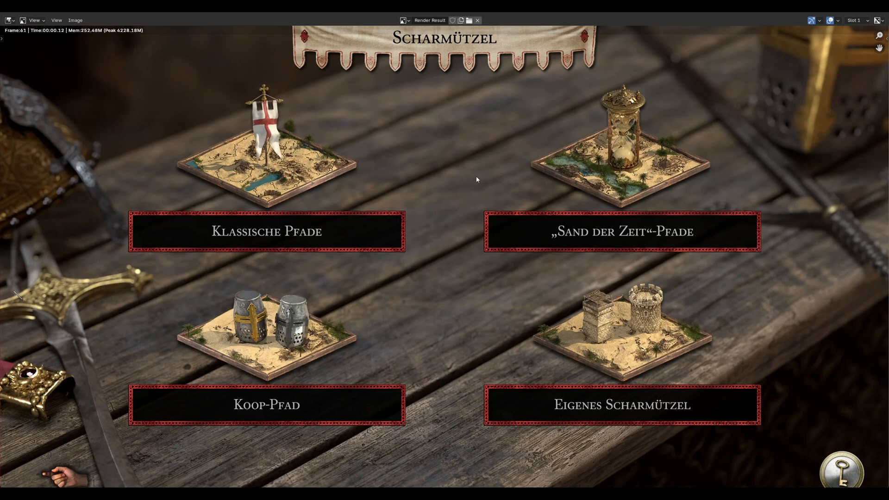
{"action": "scroll", "coordinate": [483, 180], "scroll_direction": "down", "scroll_amount": 2}
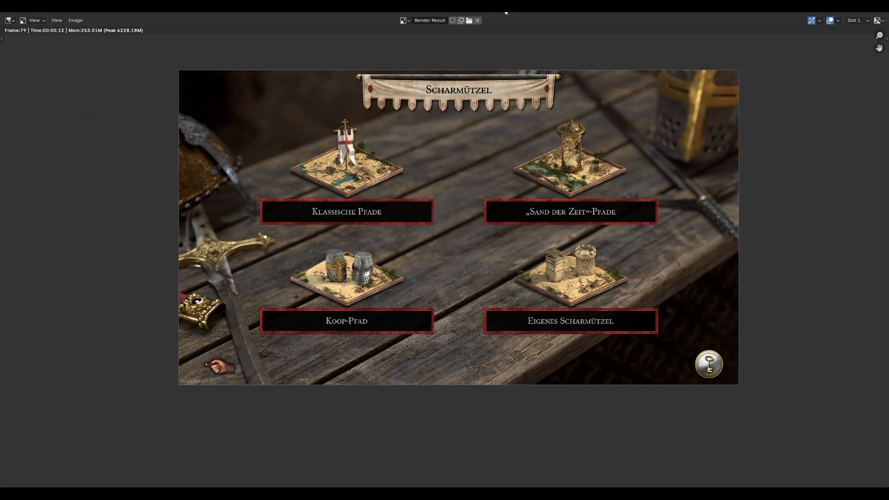
{"action": "left_click_drag", "start_coordinate": [506, 13], "coordinate": [477, 31]}
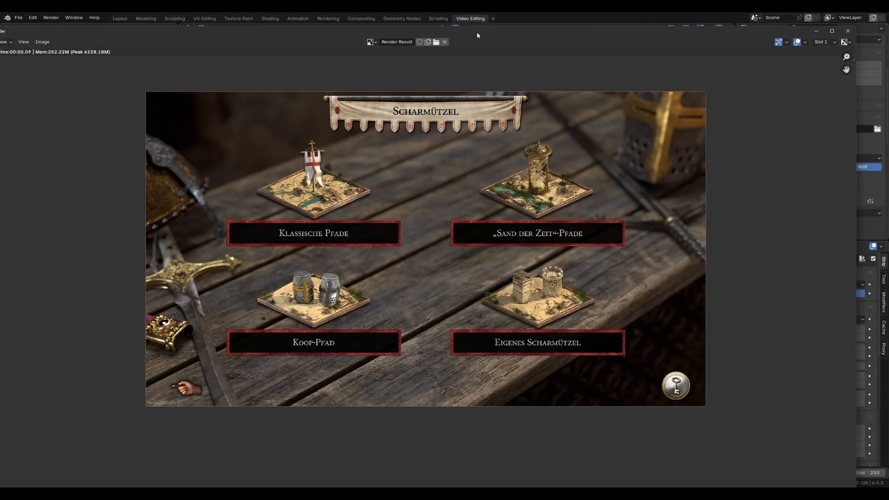
{"action": "left_click", "coordinate": [593, 18]}
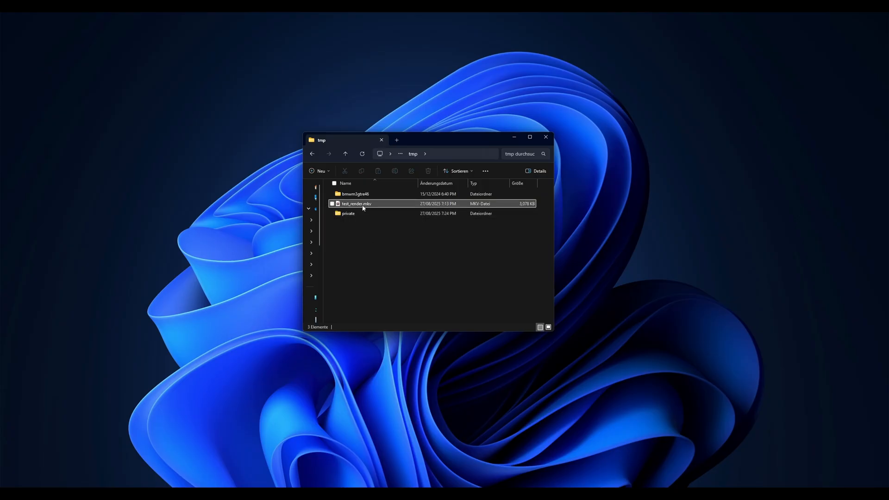
Step: Open test_render.mkv from the tmp folder in the media player, play it and pause it partway through
{"action": "mouse_move", "coordinate": [363, 208]}
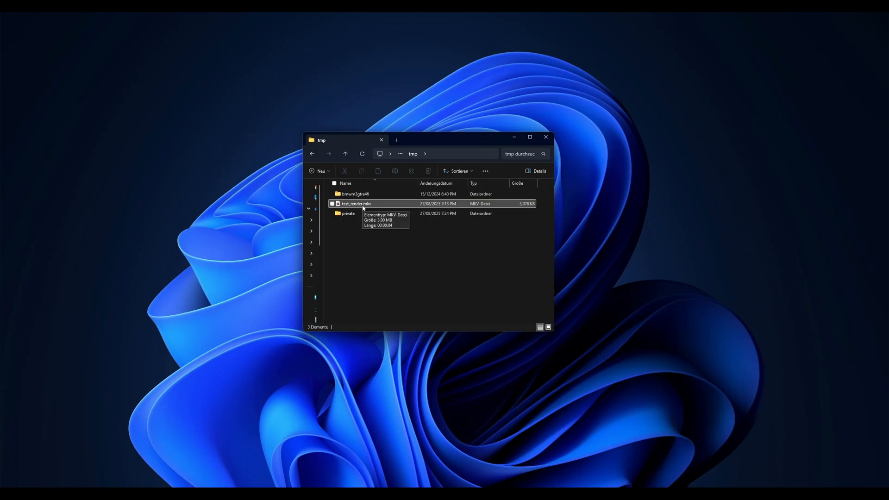
{"action": "double_click", "coordinate": [363, 208]}
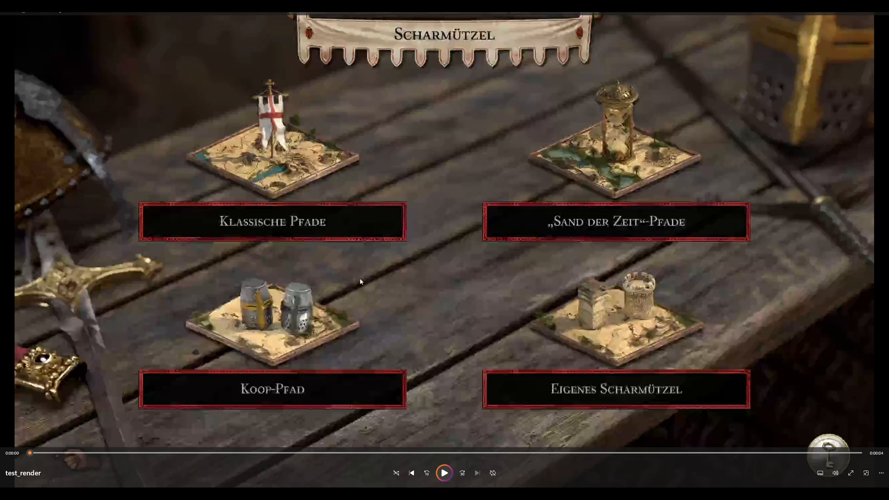
{"action": "key", "text": "space"}
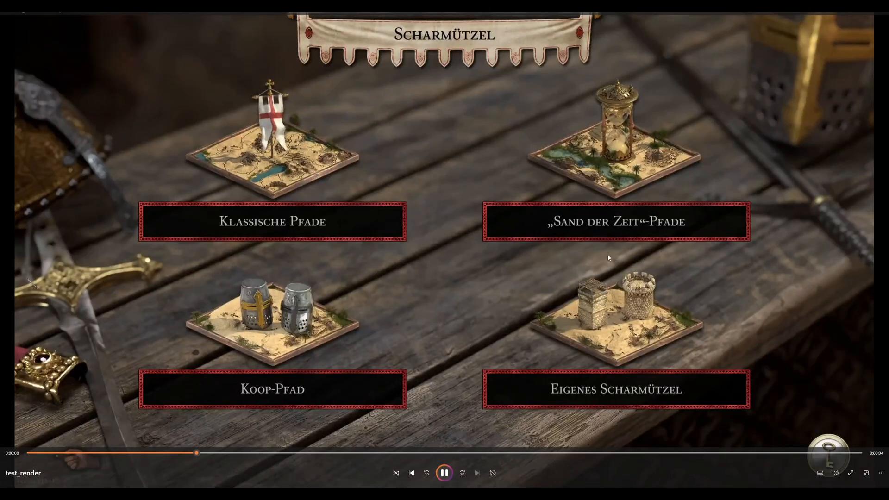
{"action": "key", "text": "space"}
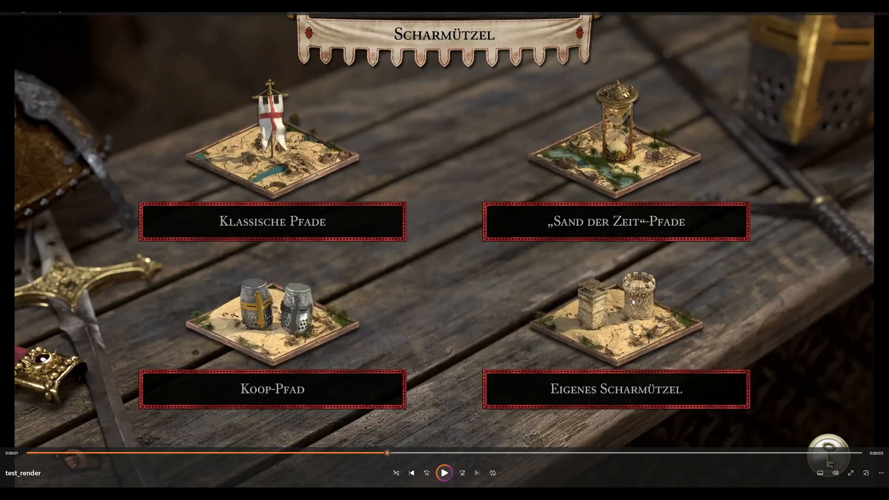
{"action": "left_click", "coordinate": [644, 317]}
{"action": "left_click", "coordinate": [644, 318]}
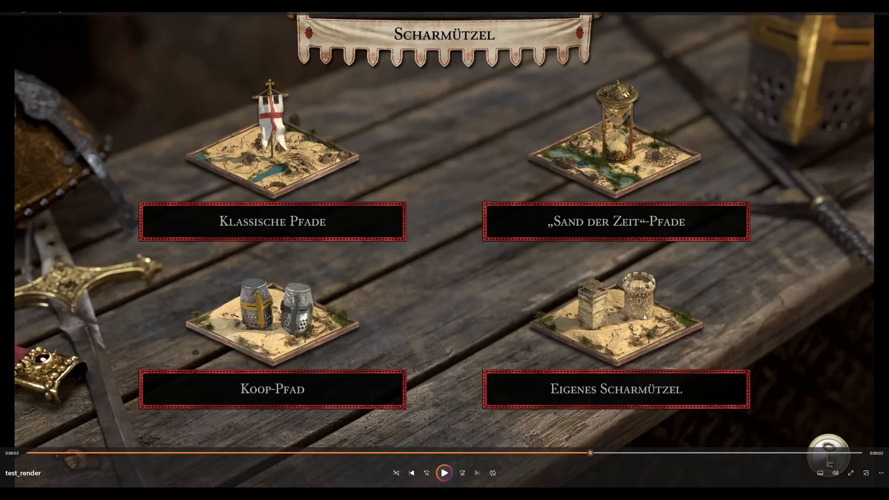